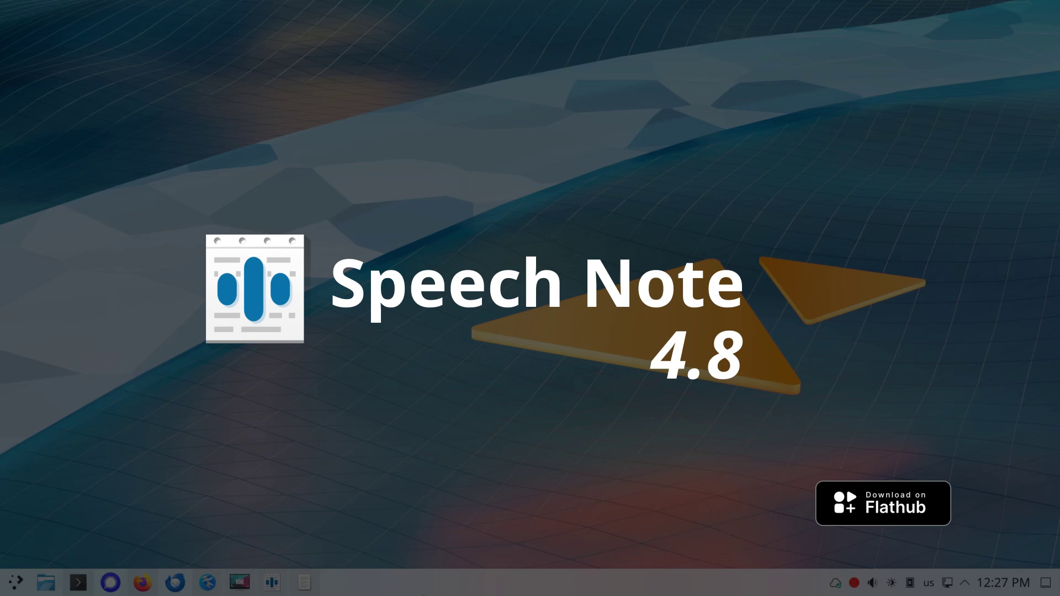
Launch Speech Note from the taskbar icon
click(274, 583)
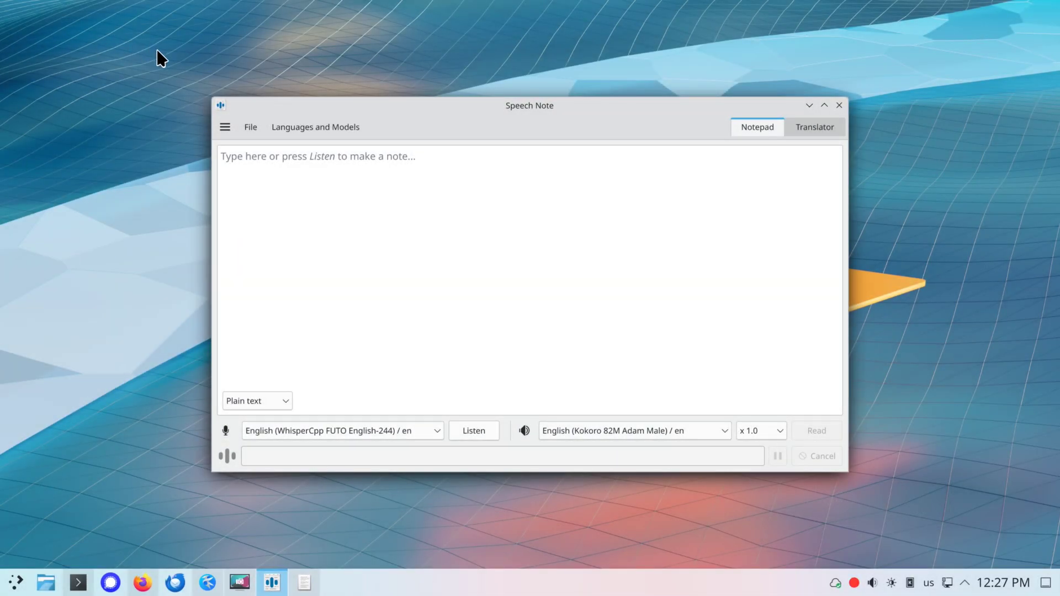
Open the 4.8.0 Changes list under About Speech Note and scroll through the new features
click(225, 128)
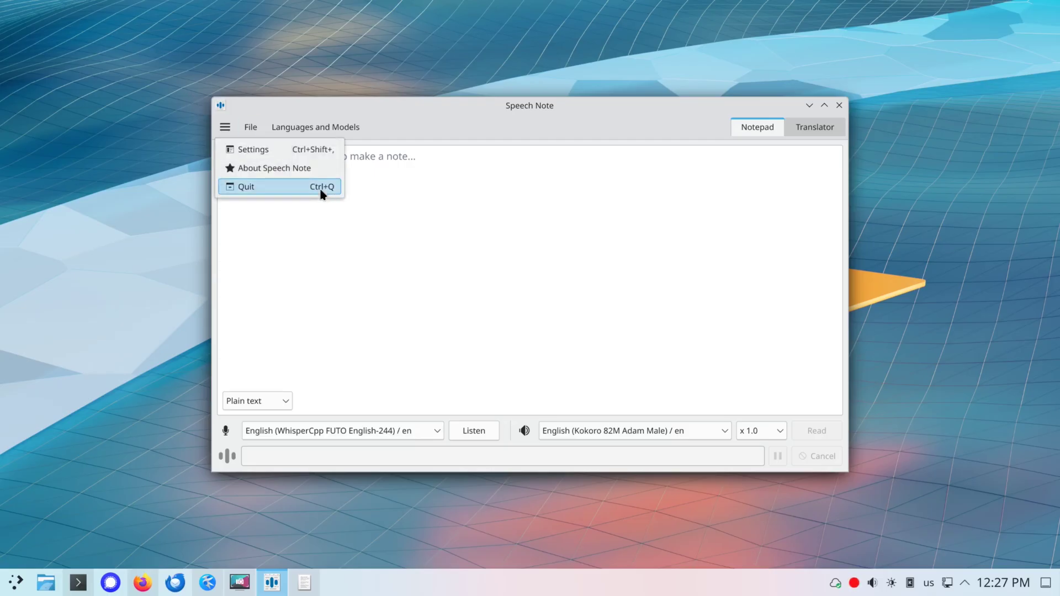
click(313, 168)
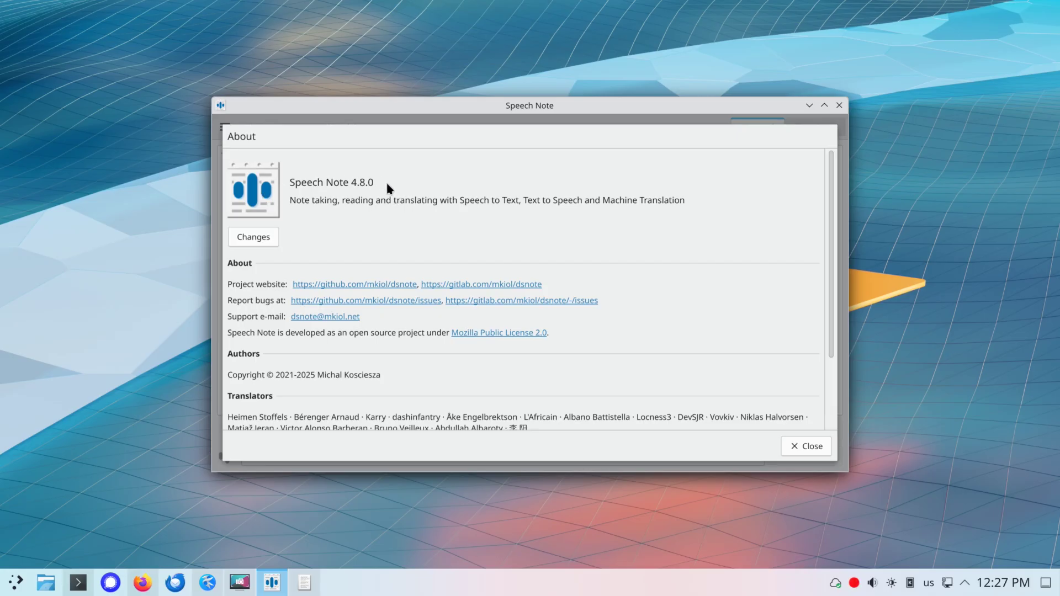
click(263, 238)
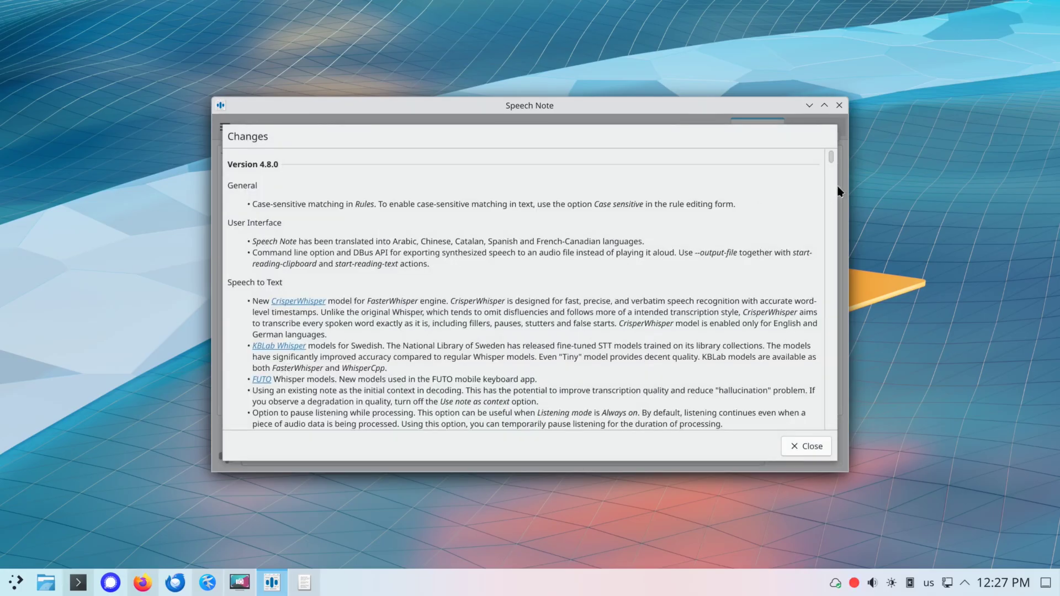
scroll(645, 249, down, 1)
scroll(640, 251, up, 1)
scroll(639, 254, down, 1)
scroll(639, 254, down, 3)
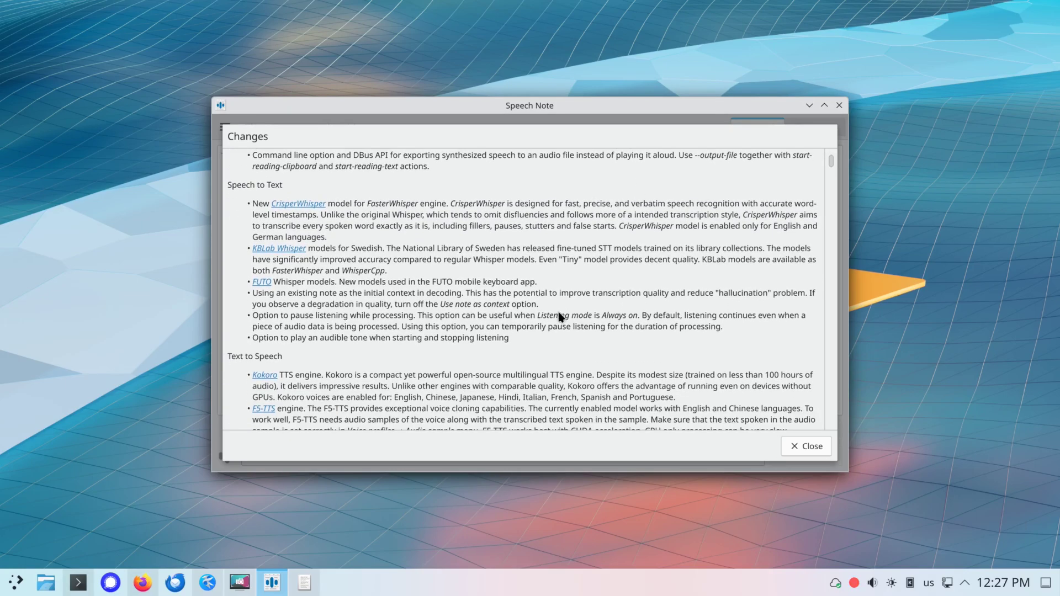
scroll(559, 316, down, 4)
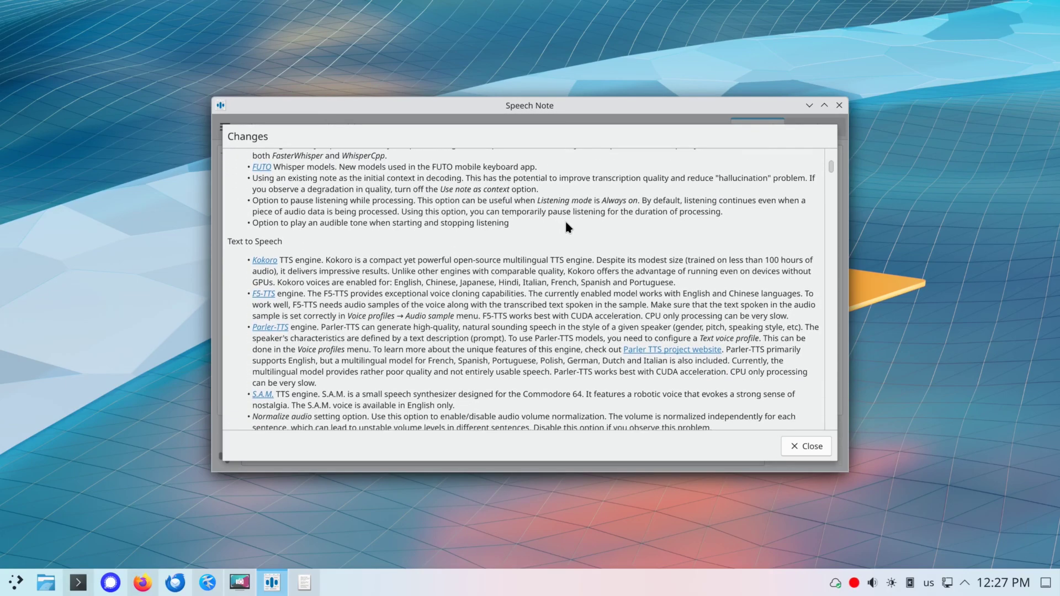
scroll(558, 227, down, 4)
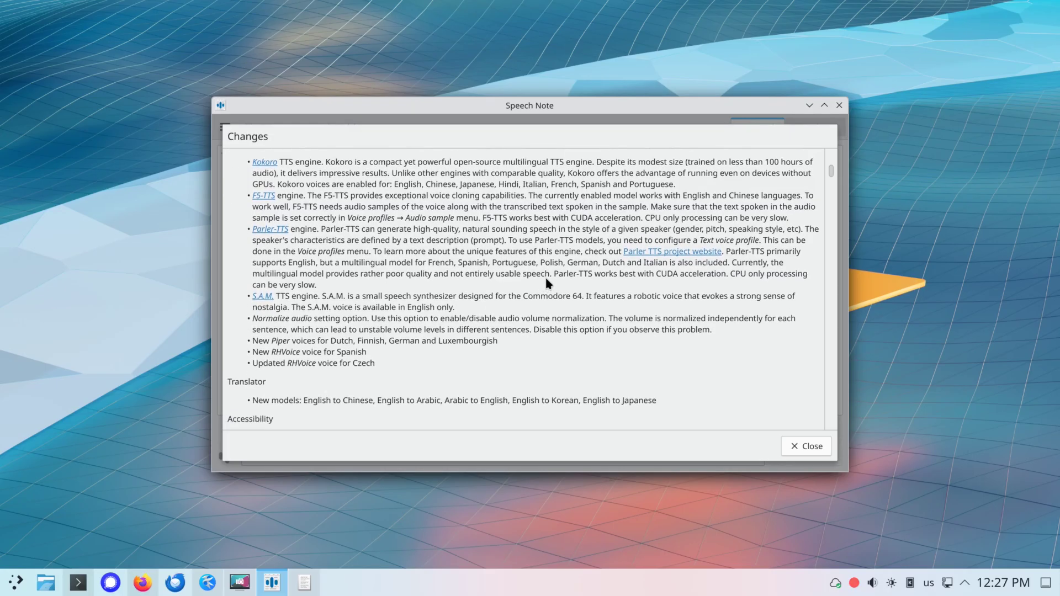
scroll(551, 244, down, 3)
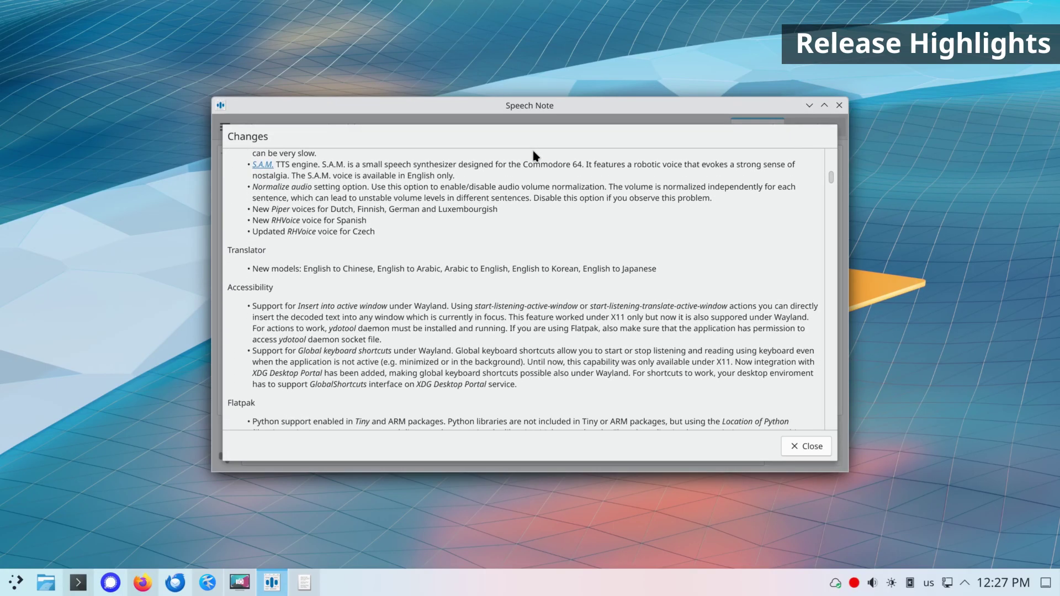
scroll(549, 309, down, 2)
scroll(552, 326, up, 1)
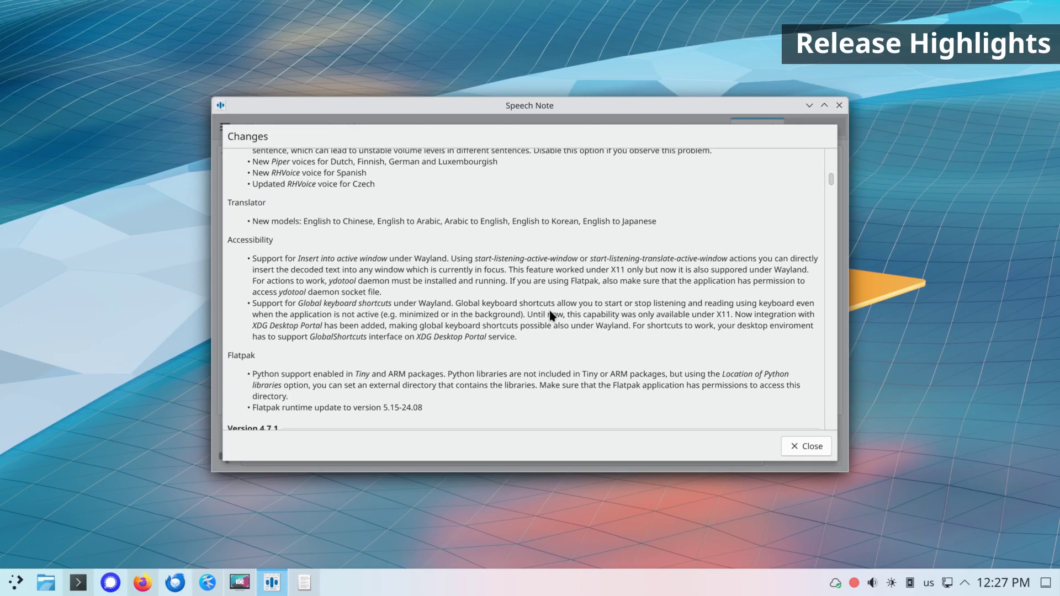
scroll(555, 341, up, 12)
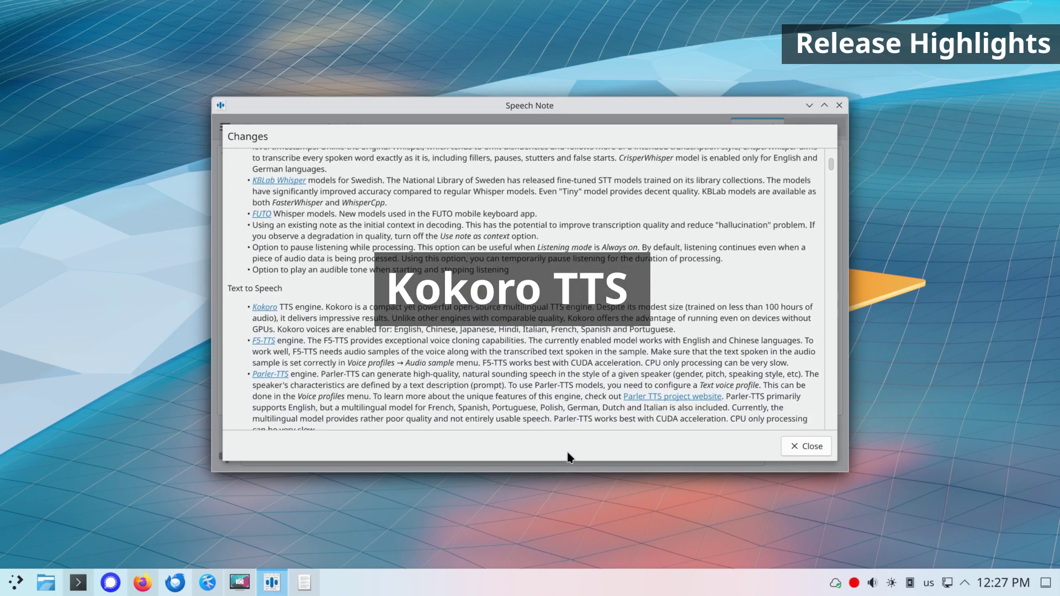
scroll(543, 331, up, 10)
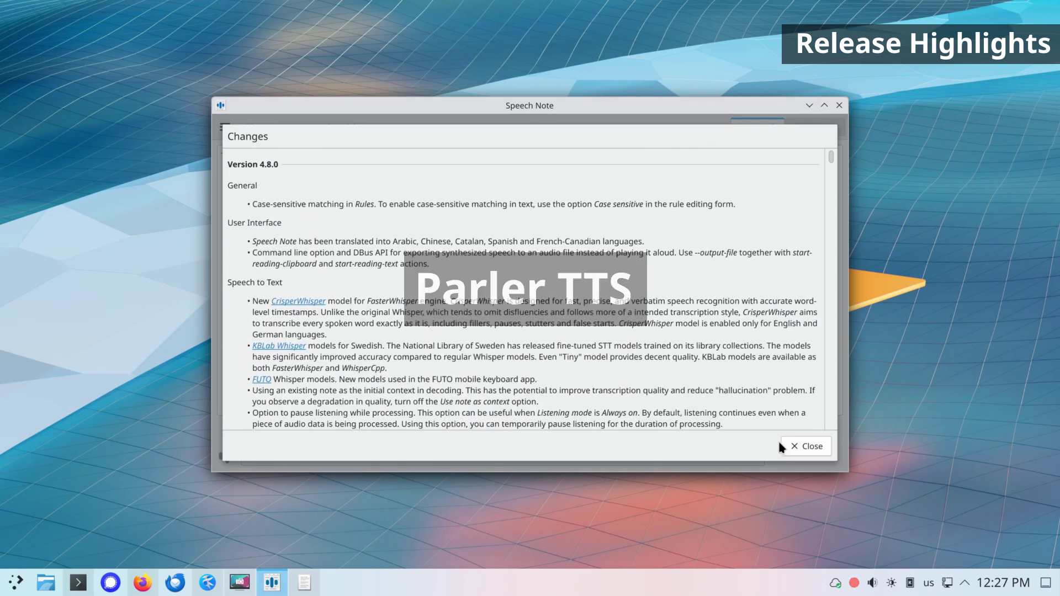
Close the Changes dialog to get back to the empty Notepad
click(805, 446)
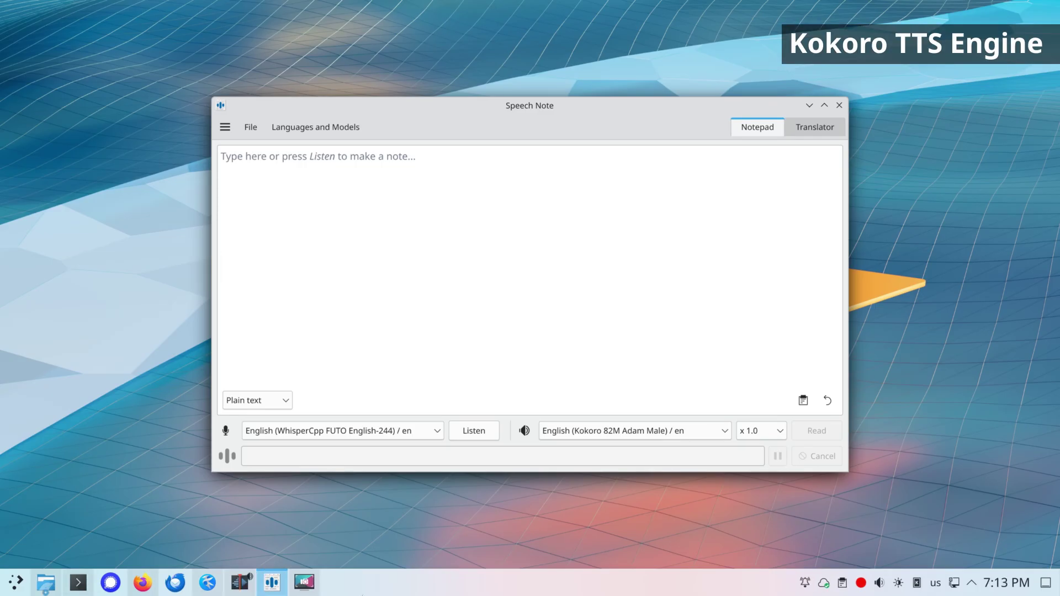
Find the English Kokoro 82M text-to-speech models and view the Adam Male voice details
click(334, 127)
click(321, 166)
click(365, 165)
click(722, 139)
text(kok)
click(626, 196)
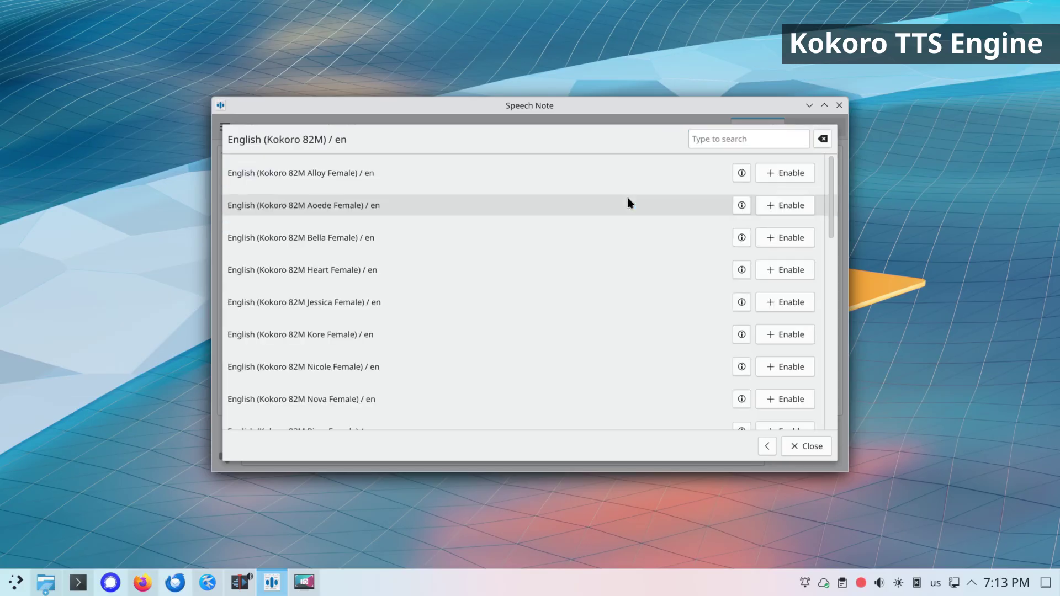
scroll(832, 198, down, 1)
scroll(828, 298, down, 5)
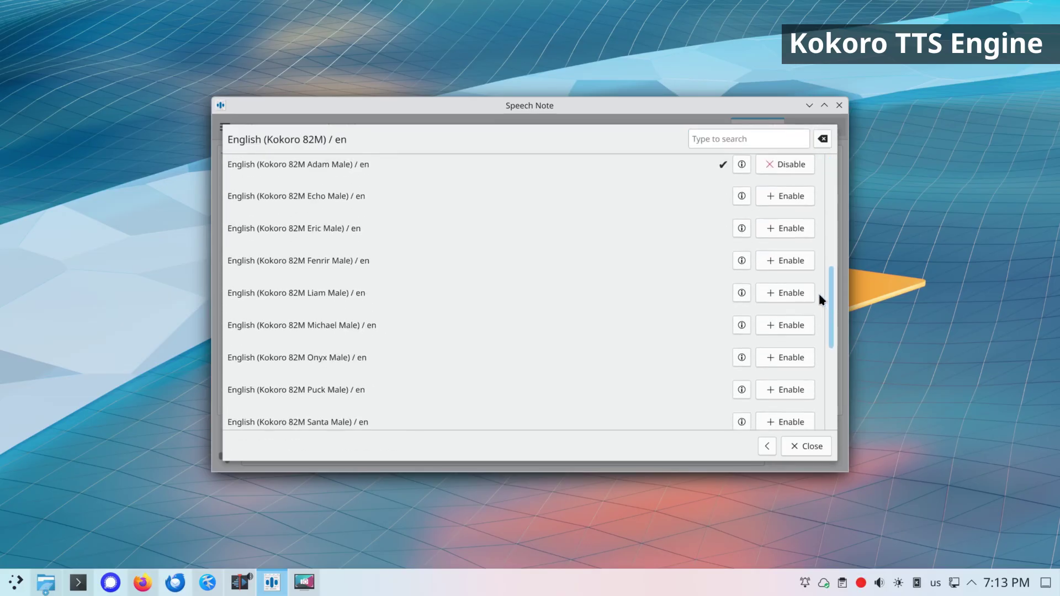
scroll(814, 276, up, 2)
click(740, 272)
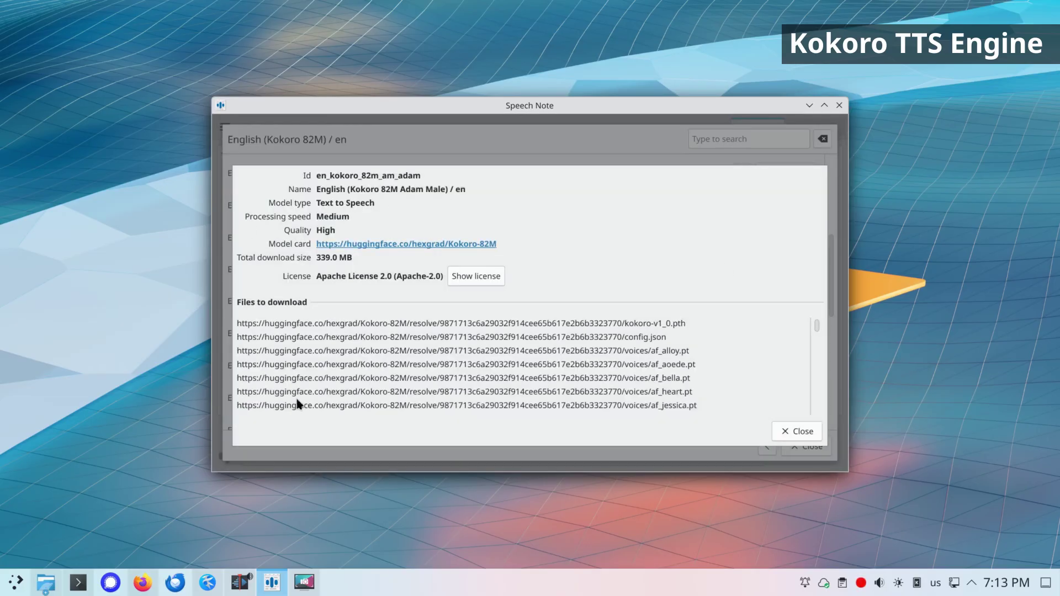
click(796, 431)
Write 'Hello, how are you doing today?' in the Notepad and have it read aloud
click(800, 445)
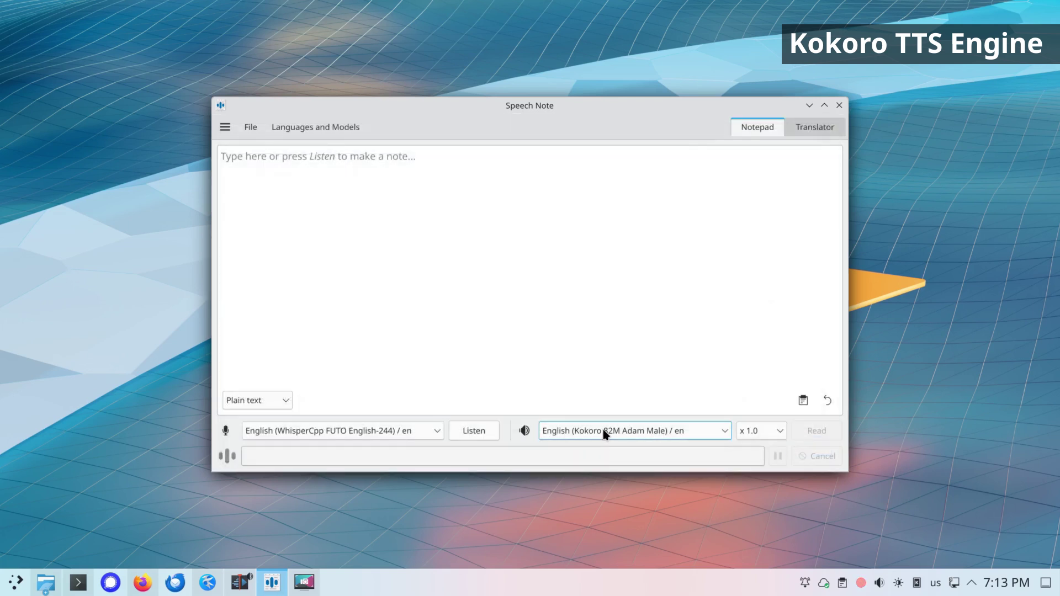
text(Hello, how a)
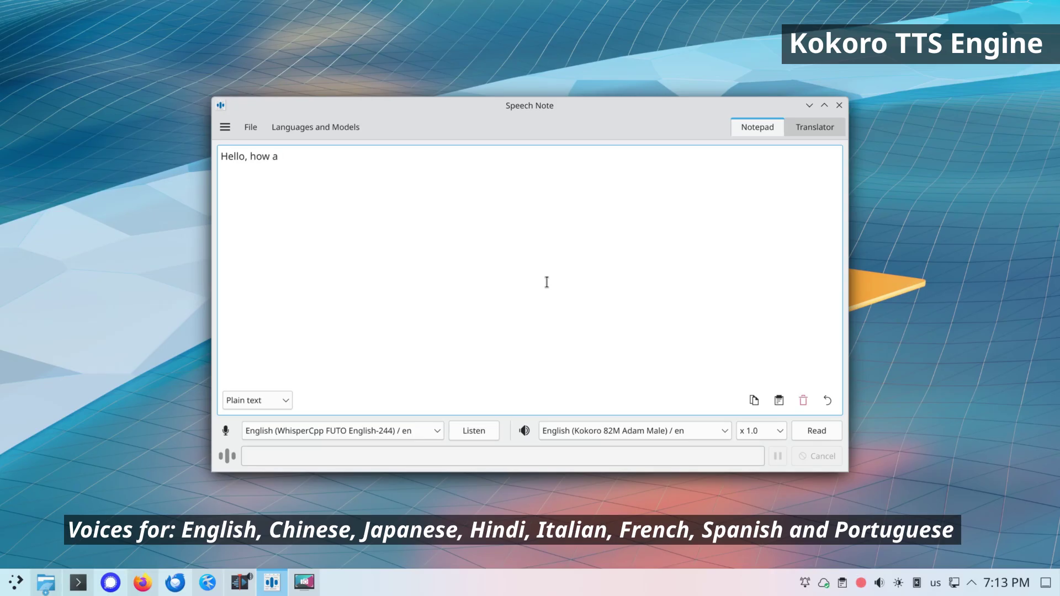
text(re you doing today?)
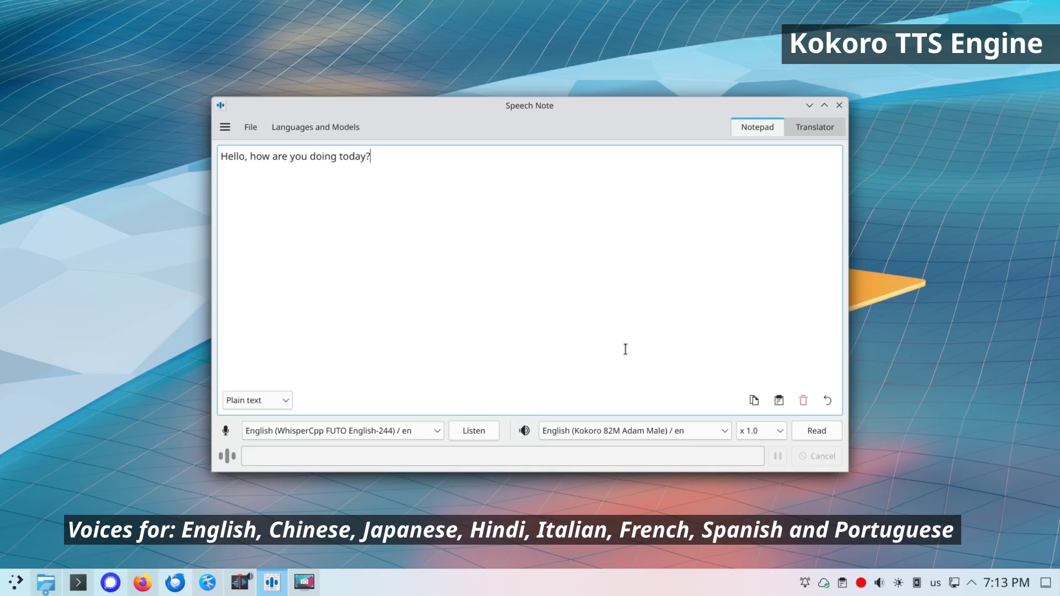
click(815, 432)
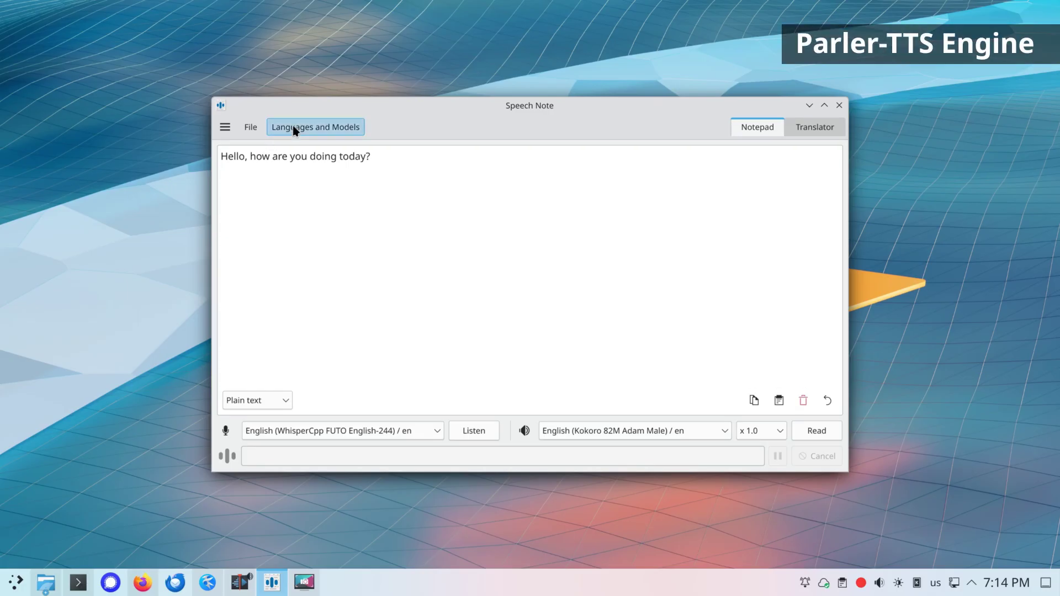
click(294, 126)
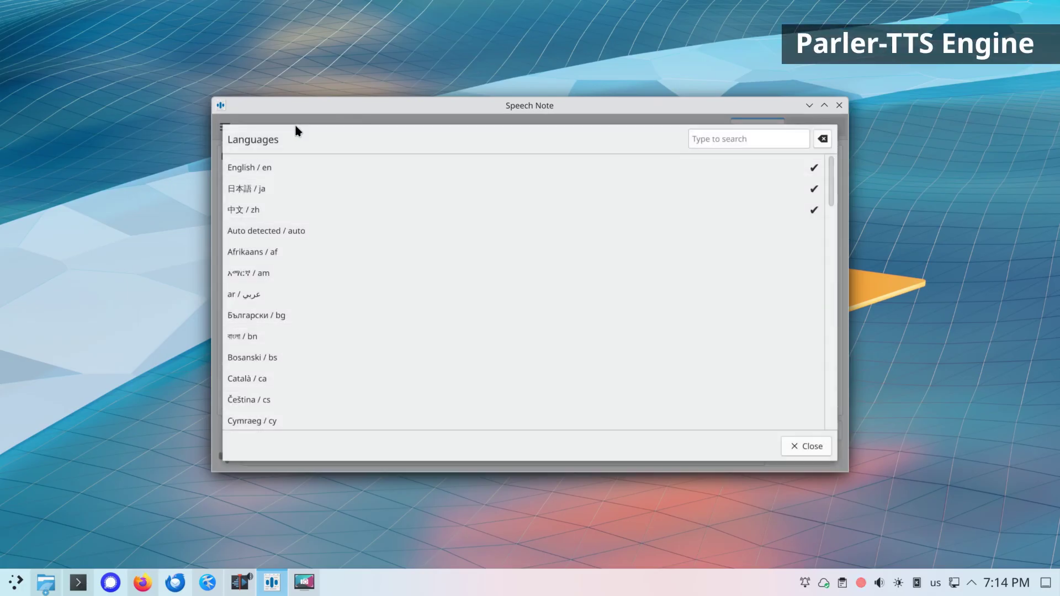
click(723, 168)
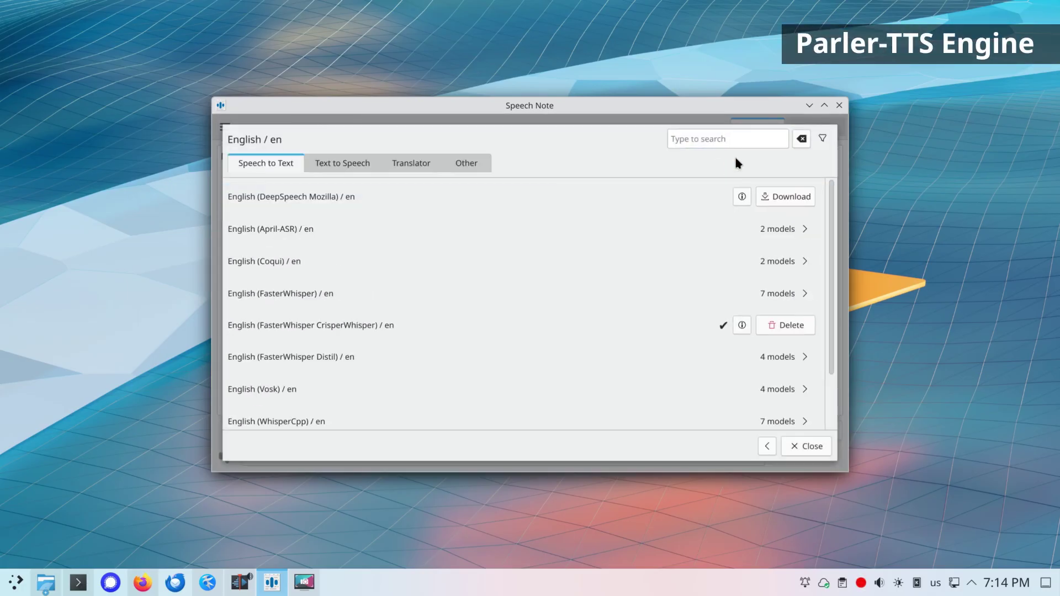
click(735, 140)
text(par)
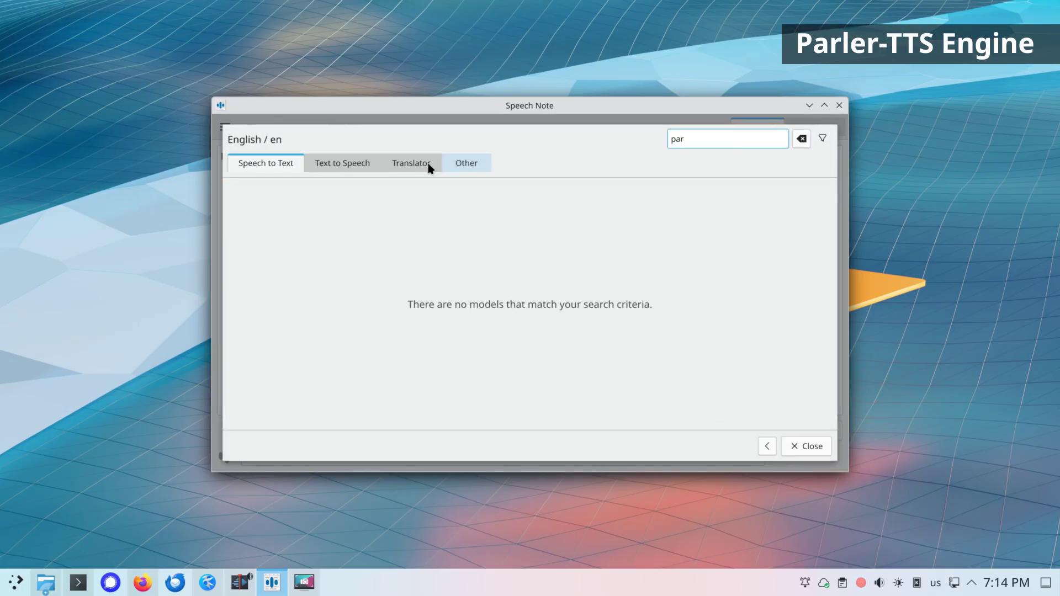
click(353, 163)
click(765, 145)
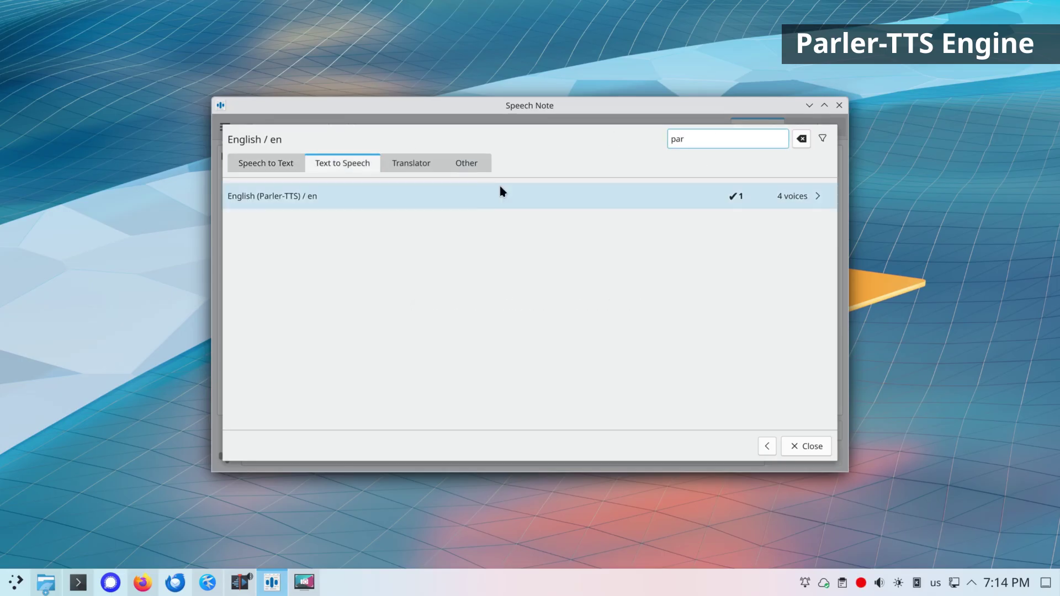
click(492, 198)
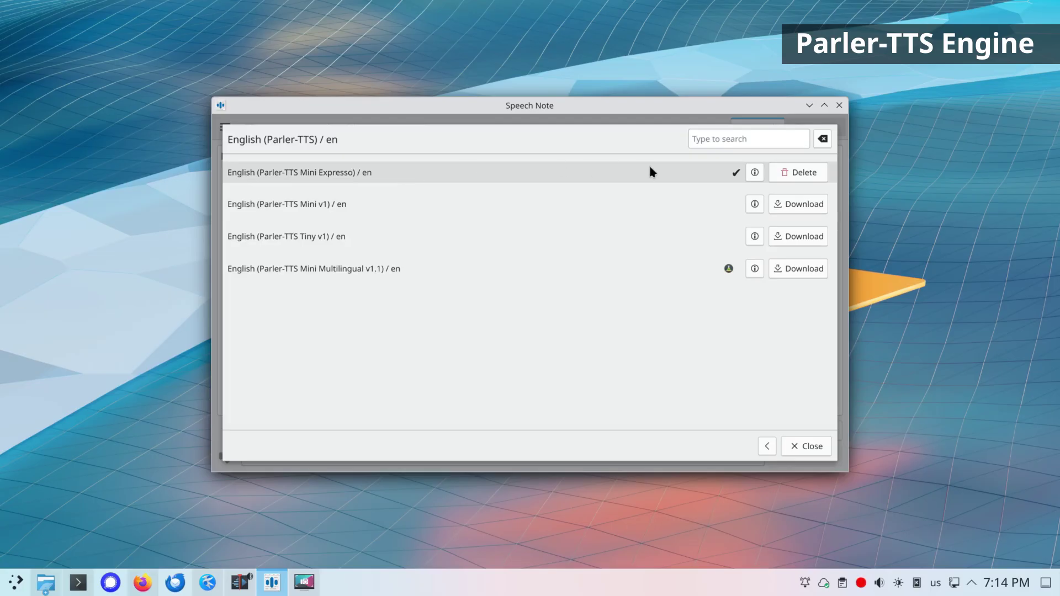
click(754, 173)
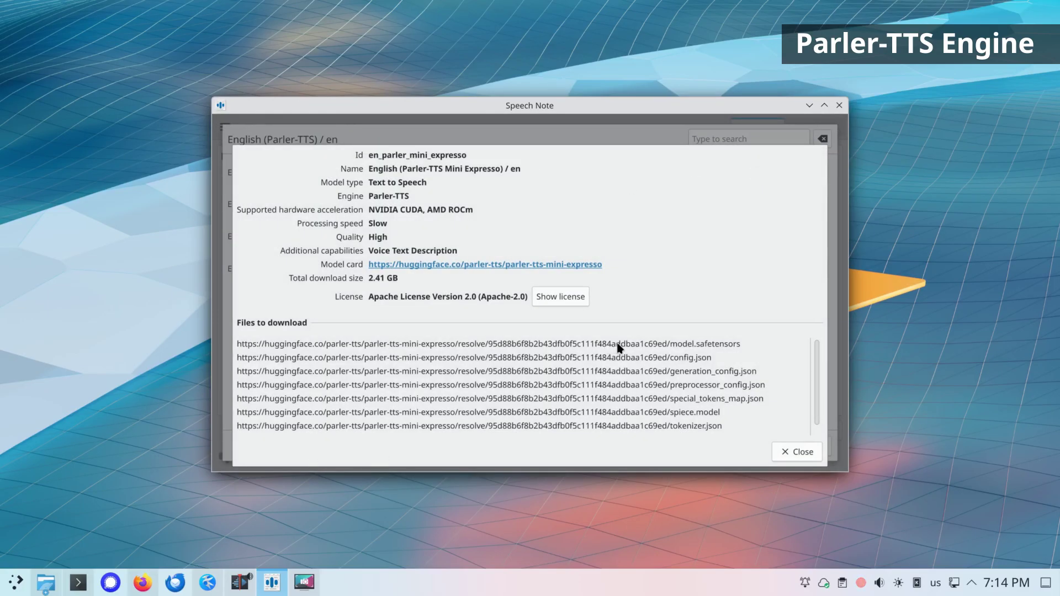
click(790, 450)
Switch the reading voice to Parler-TTS Mini Expresso
click(811, 446)
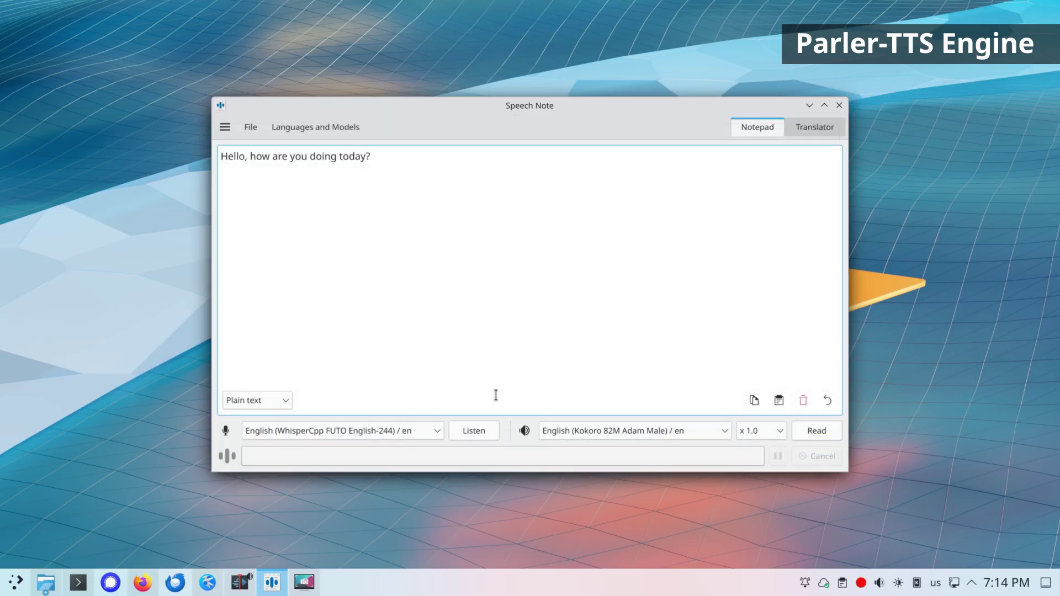
click(591, 433)
click(662, 348)
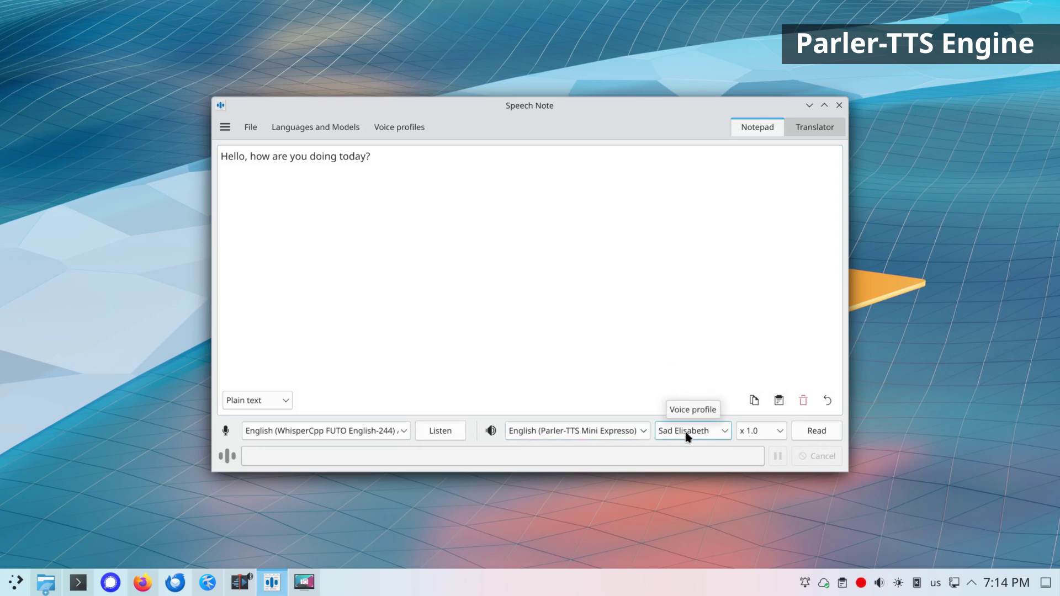
Review the Happy Jerry and Sad Elisabeth text voice profile descriptions without changing them
click(410, 129)
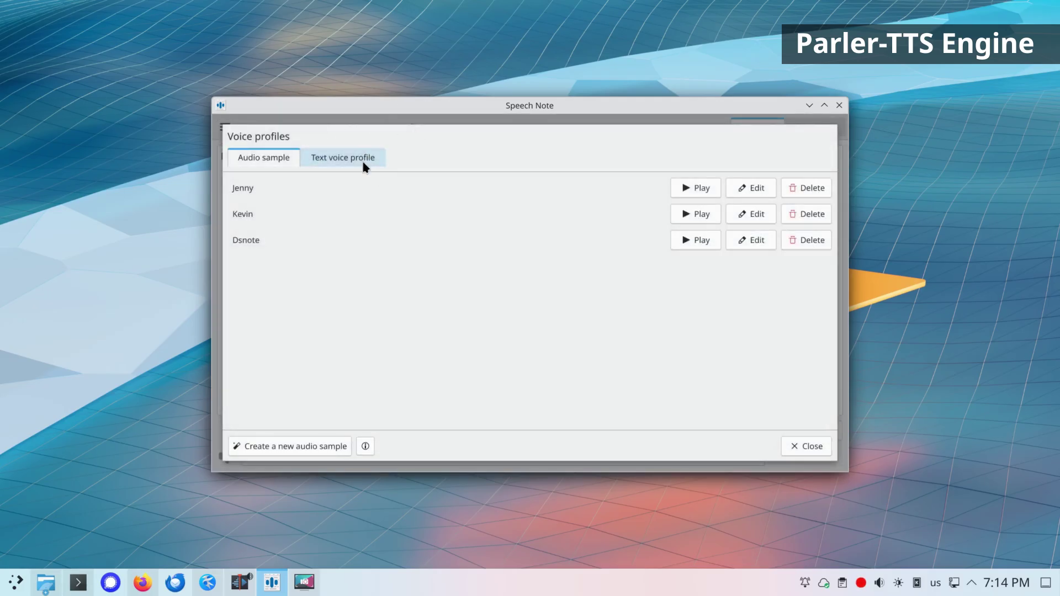
click(363, 164)
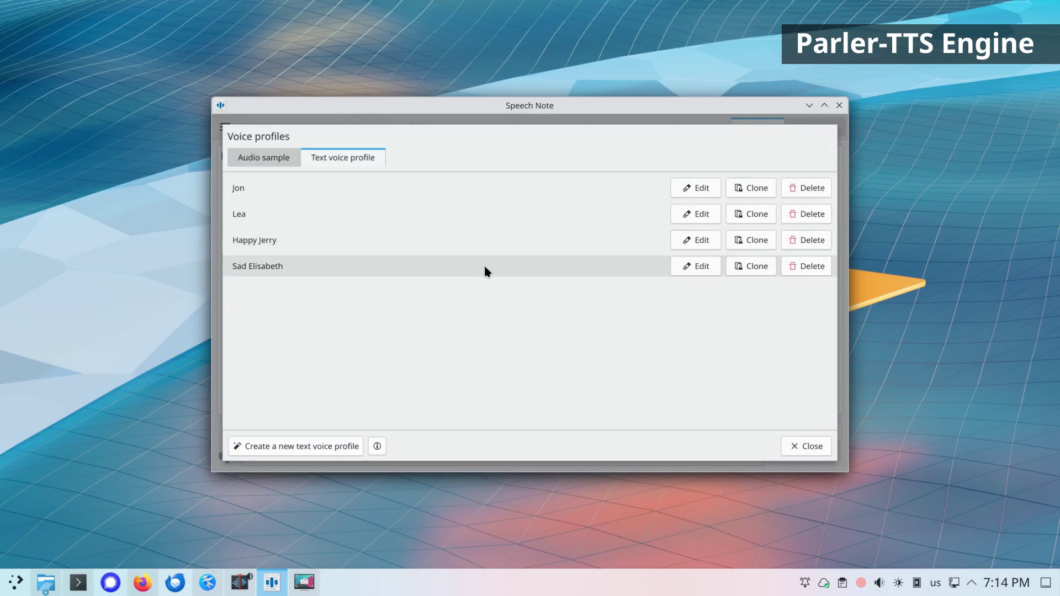
click(696, 241)
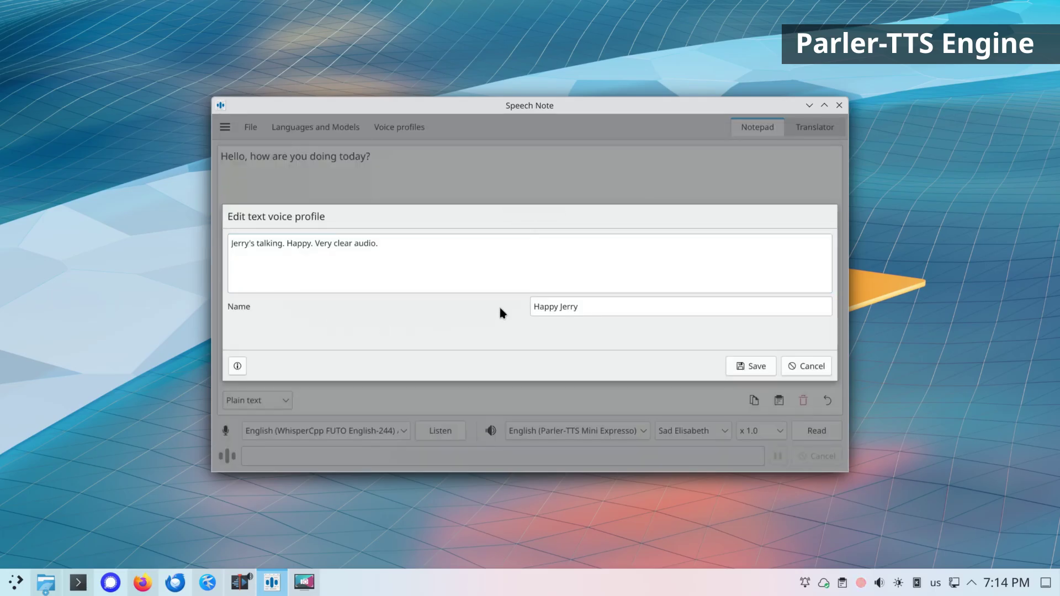
click(730, 364)
click(701, 267)
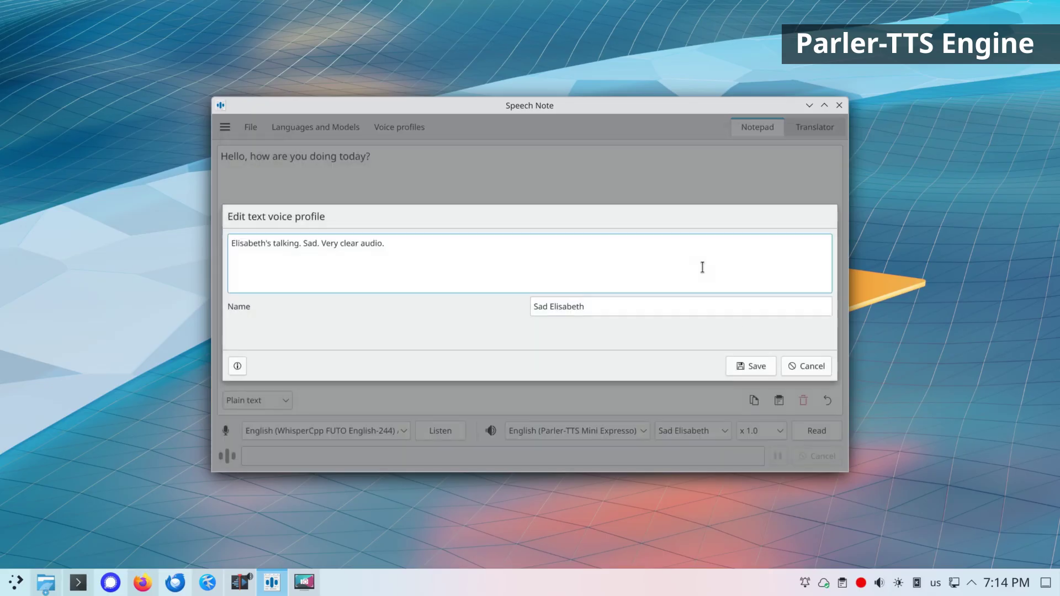
click(801, 366)
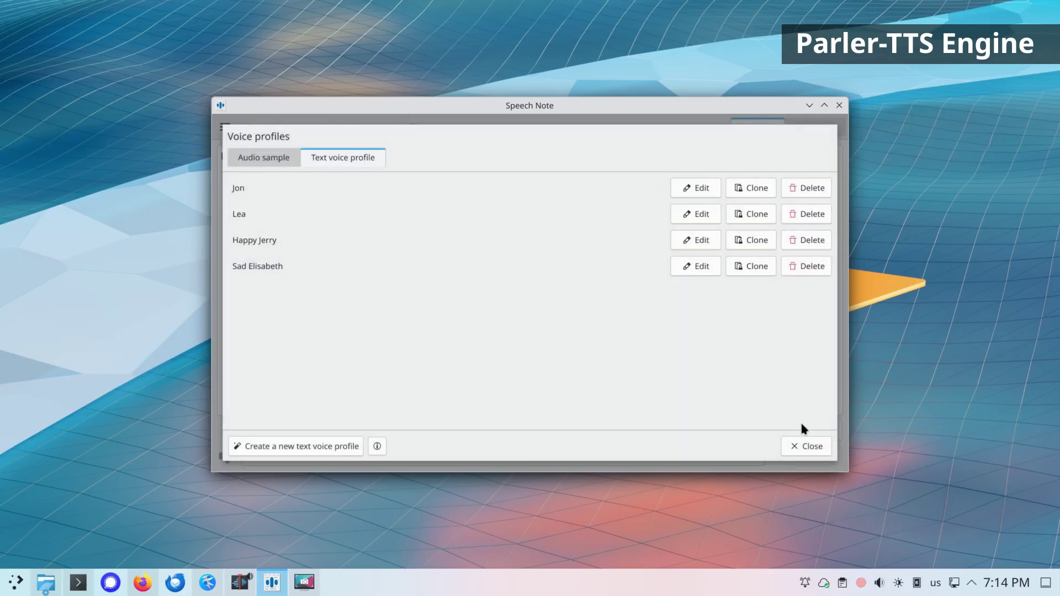
click(805, 441)
Choose the Happy Jerry voice and read the greeting aloud
click(720, 432)
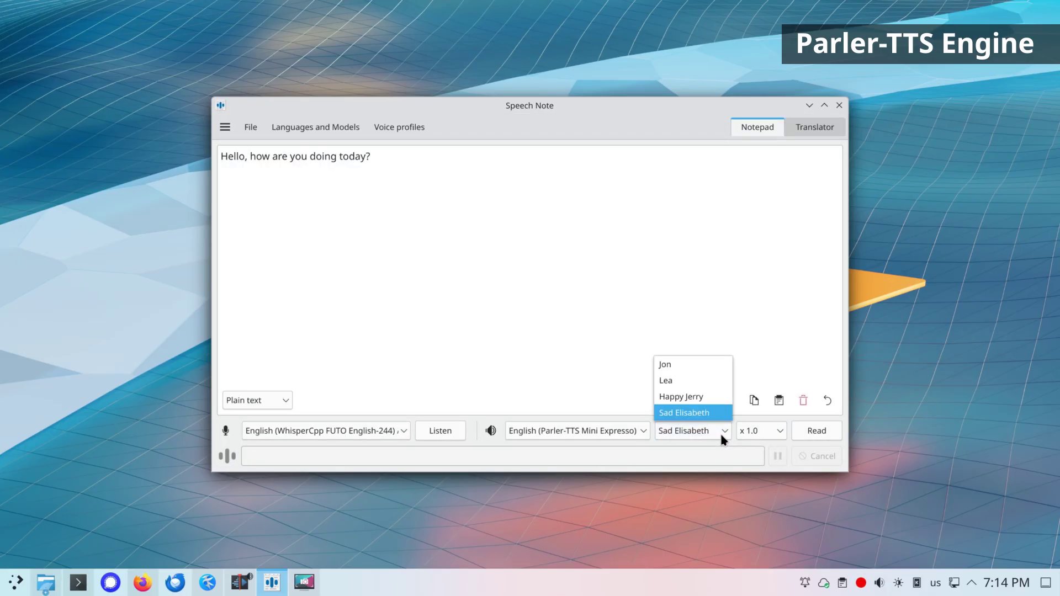
click(694, 395)
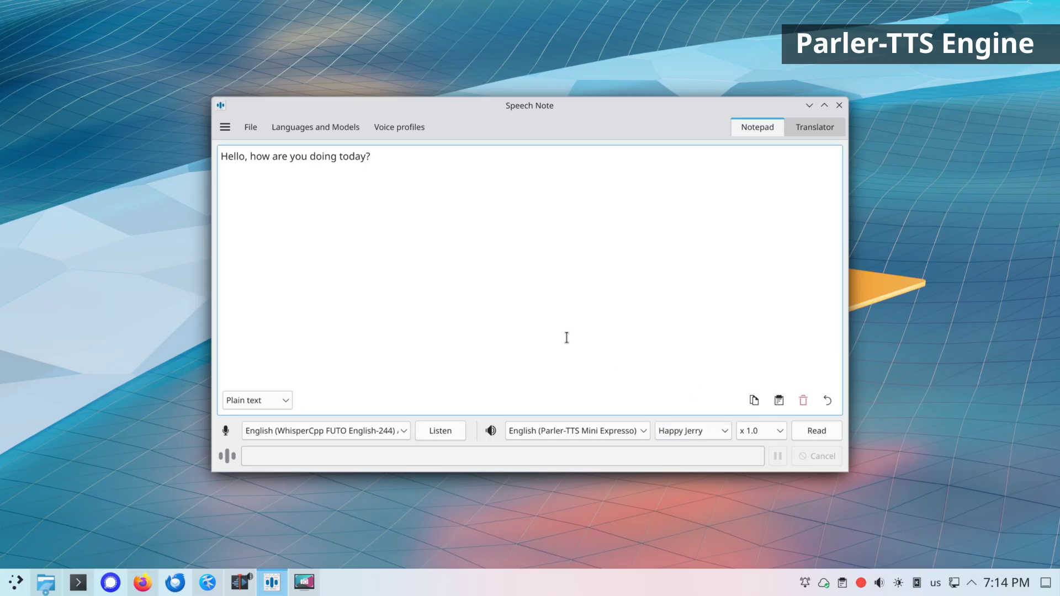
click(825, 432)
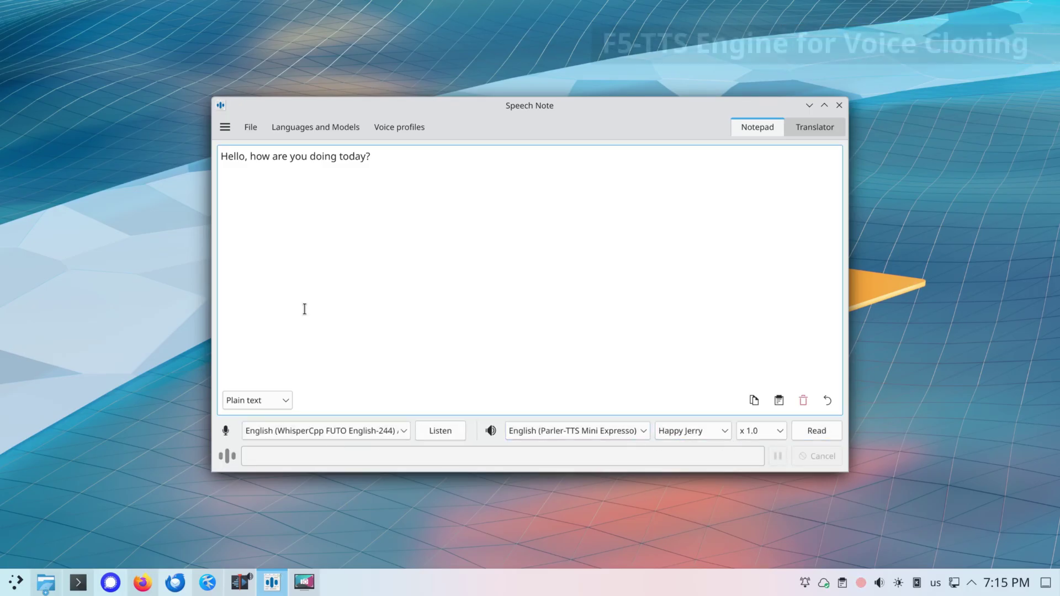
Search 'f5' among English text-to-speech models and view the F5-TTS model details
click(315, 127)
click(287, 170)
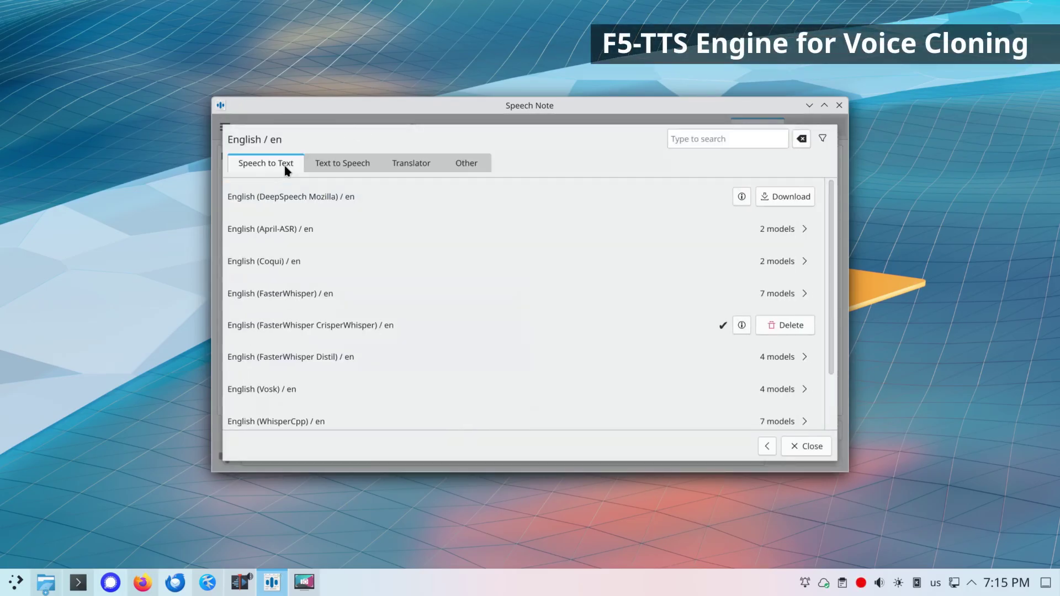
click(344, 164)
text(f5)
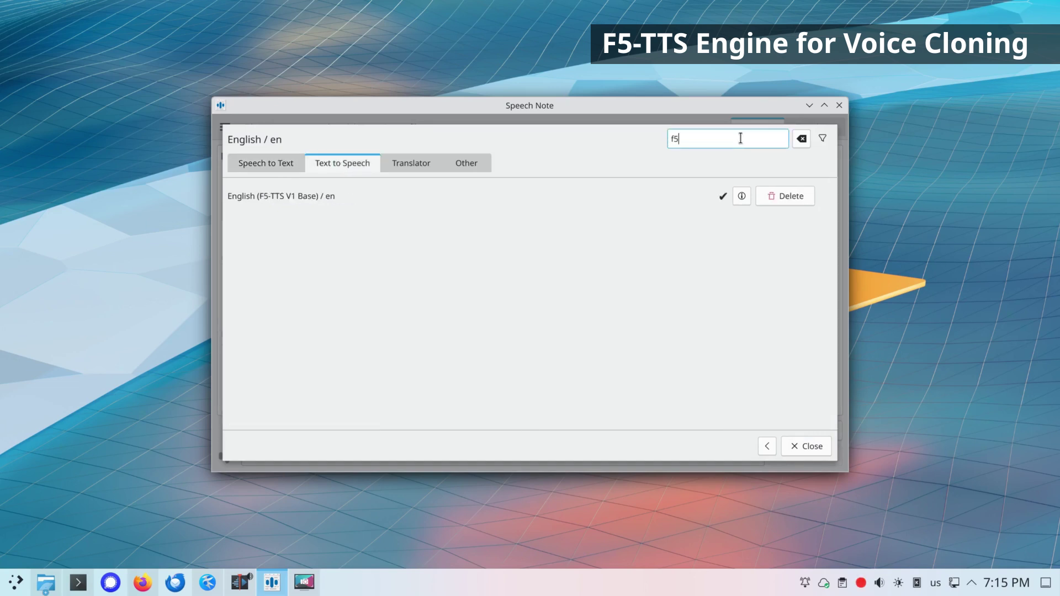
click(760, 196)
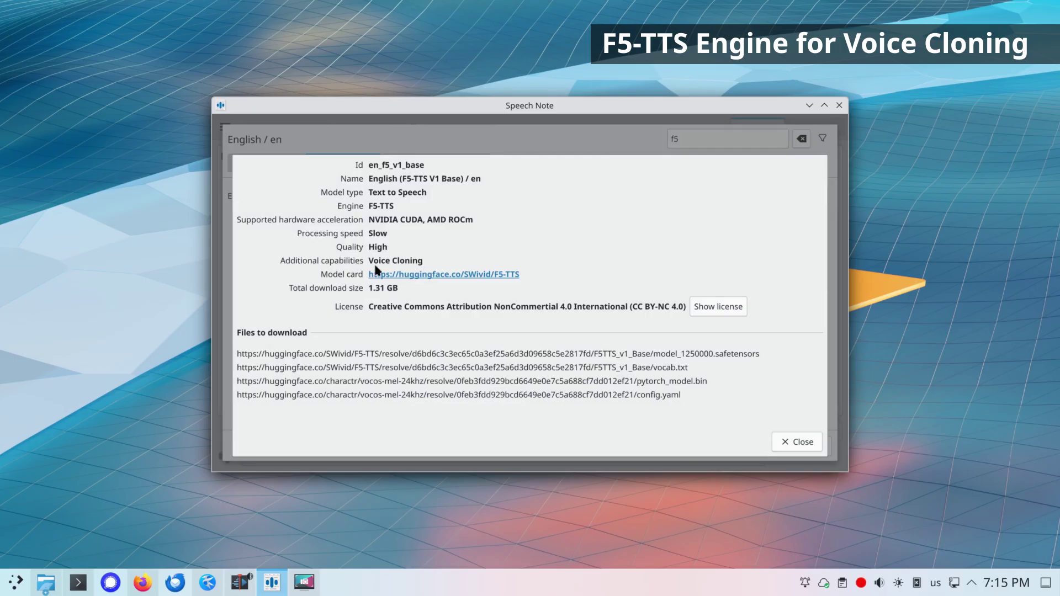
click(787, 441)
click(813, 441)
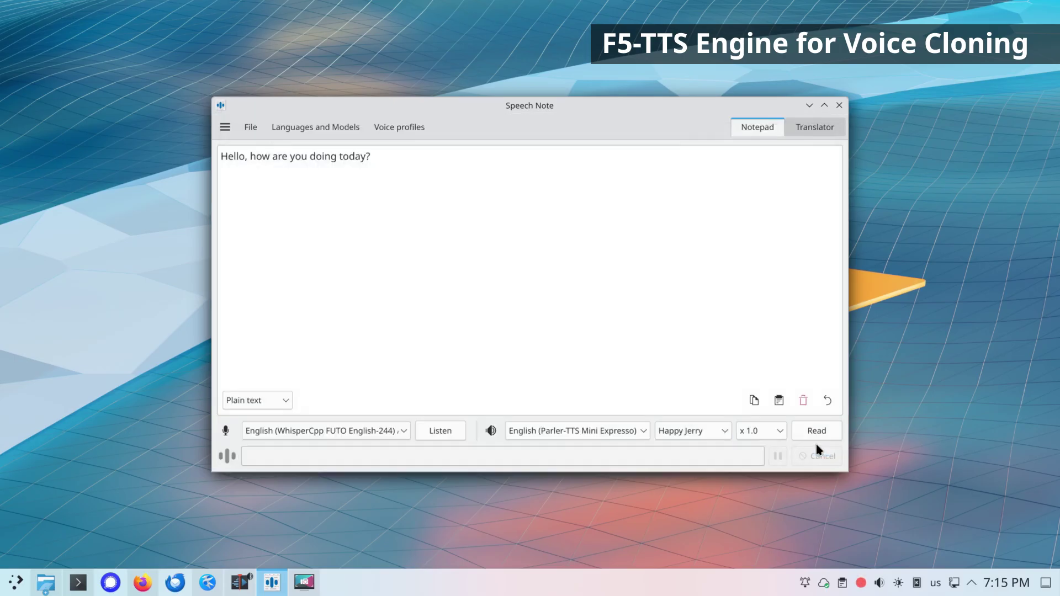
Select the F5-TTS V1 Base model and review the audio-sample voice profiles
click(600, 429)
click(589, 313)
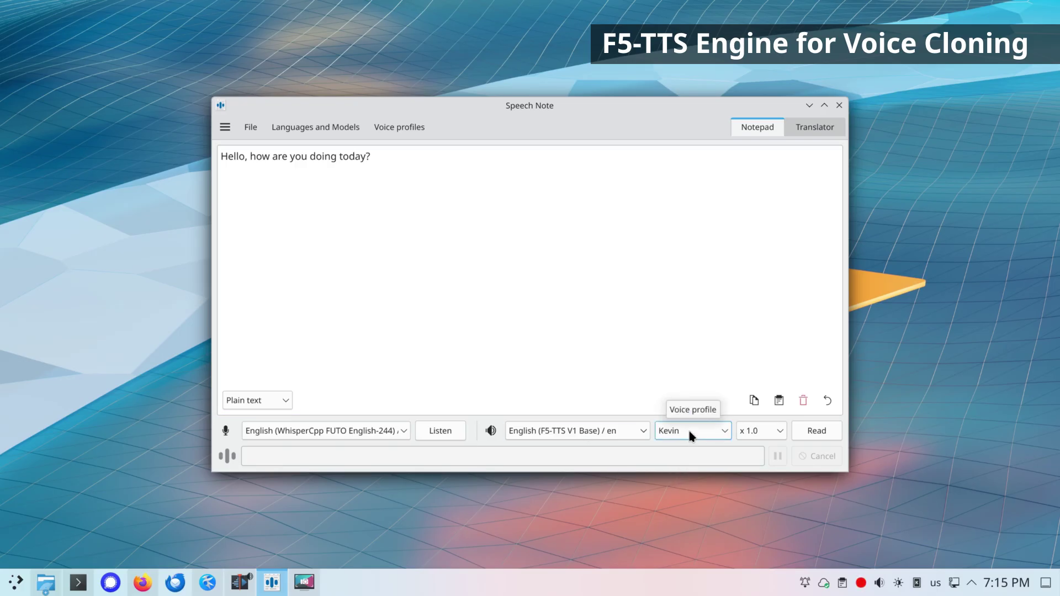
click(399, 127)
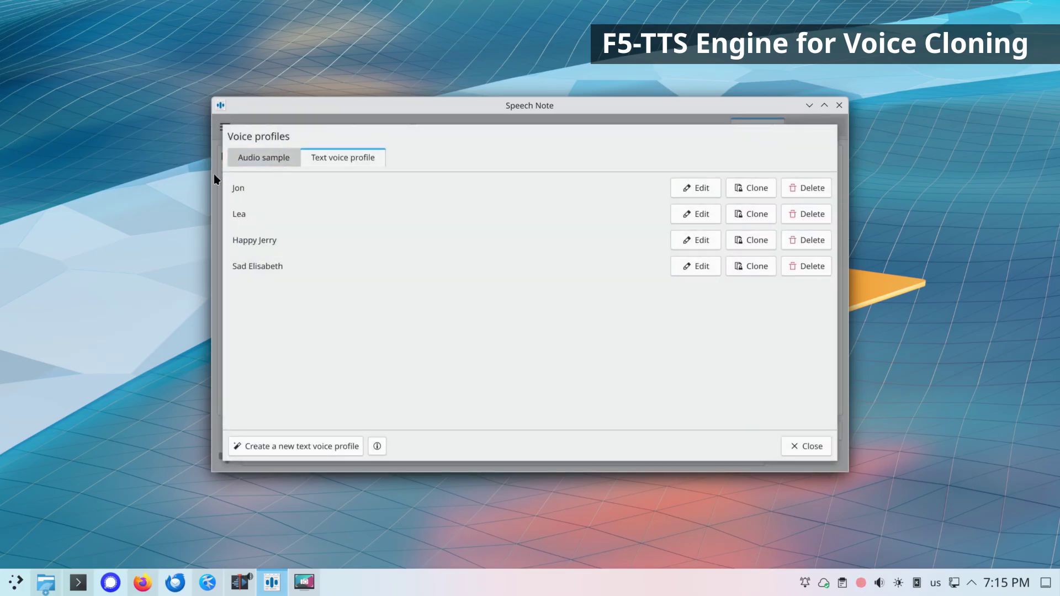
click(282, 159)
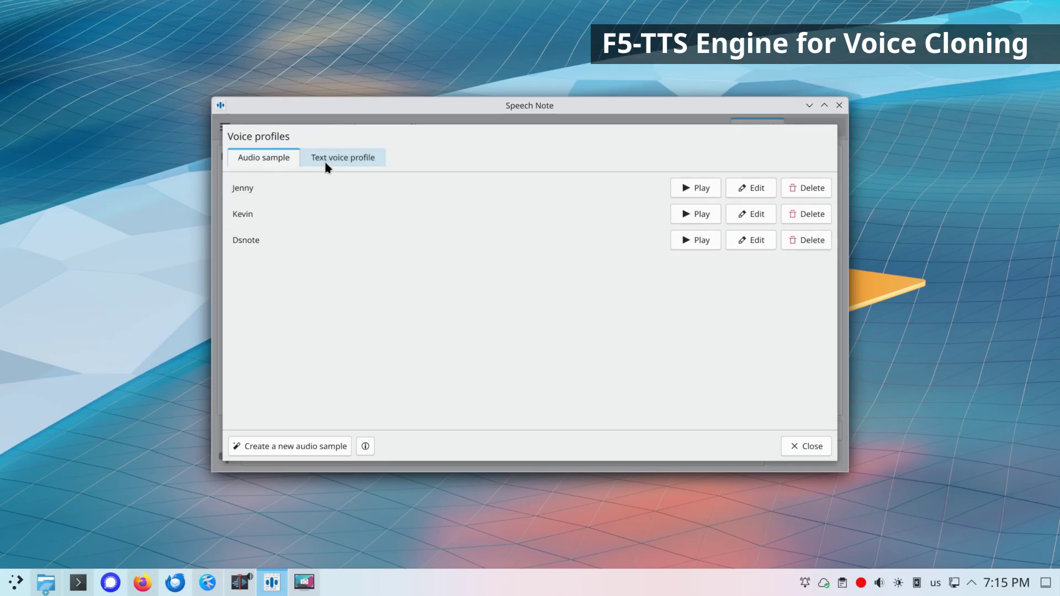
click(795, 446)
Keep Kevin as the voice and read the greeting aloud
click(694, 436)
click(695, 395)
click(817, 430)
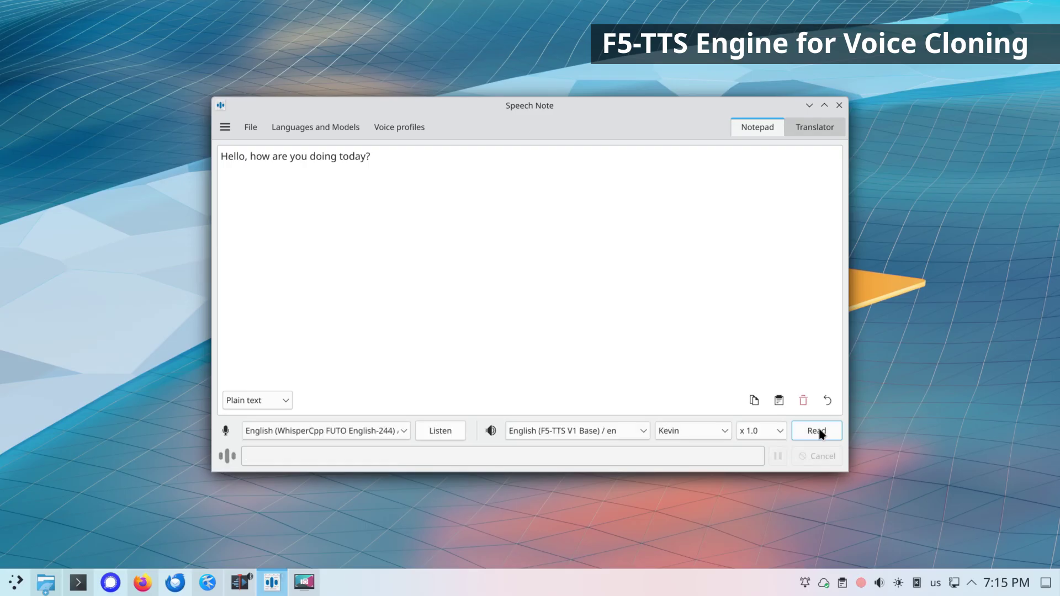
View the details of the English Commodore 64 S.A.M. text-to-speech model
click(336, 126)
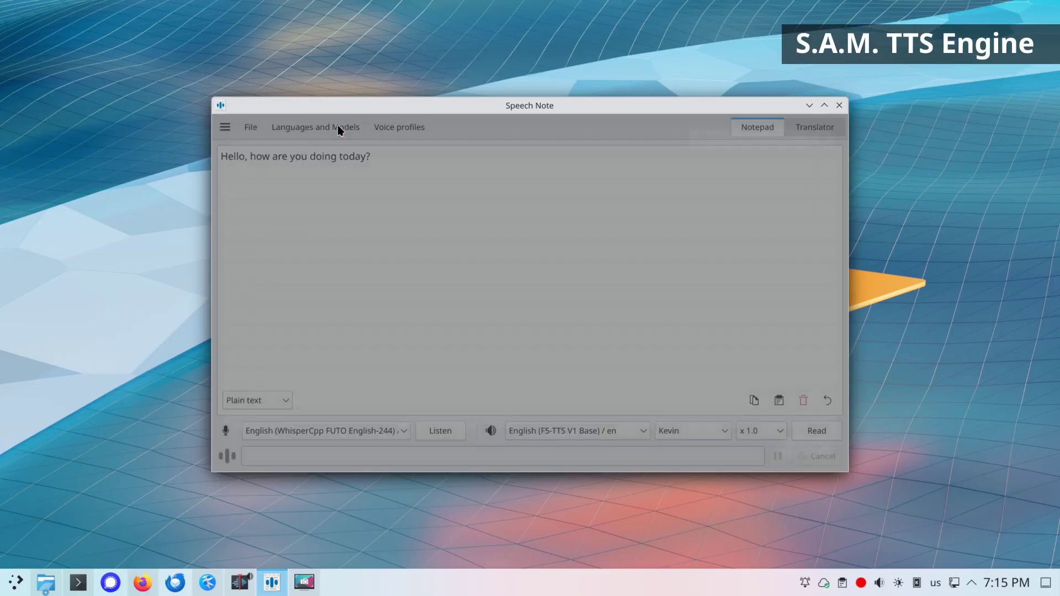
click(298, 170)
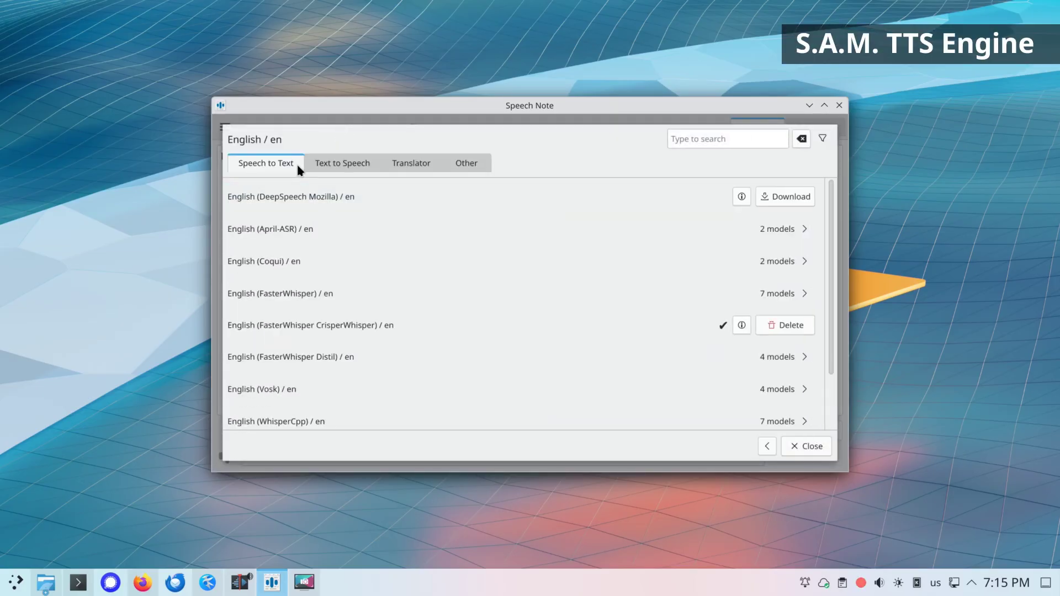
click(326, 162)
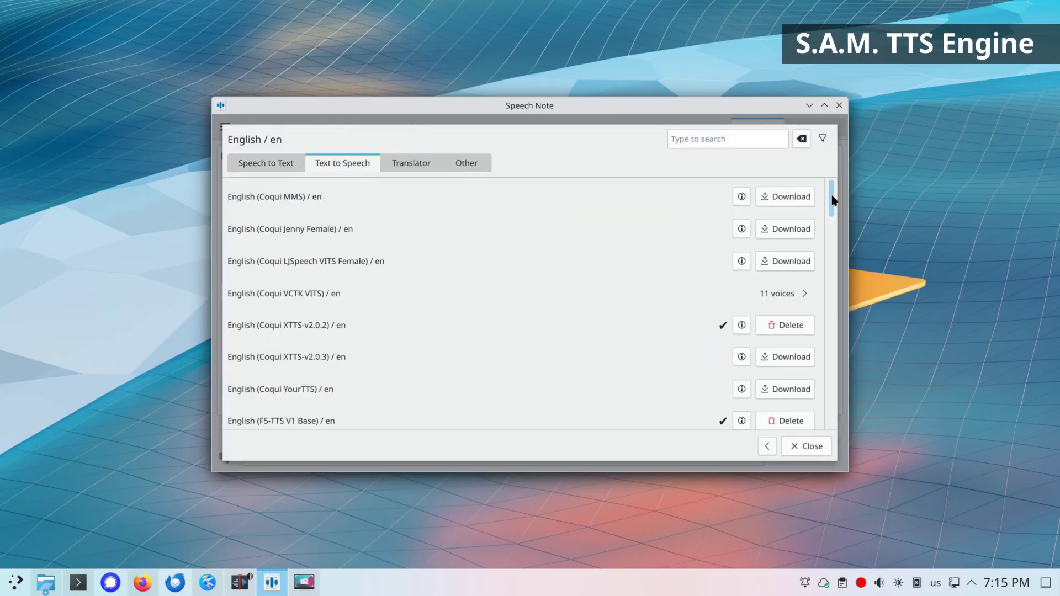
drag(832, 194, 750, 439)
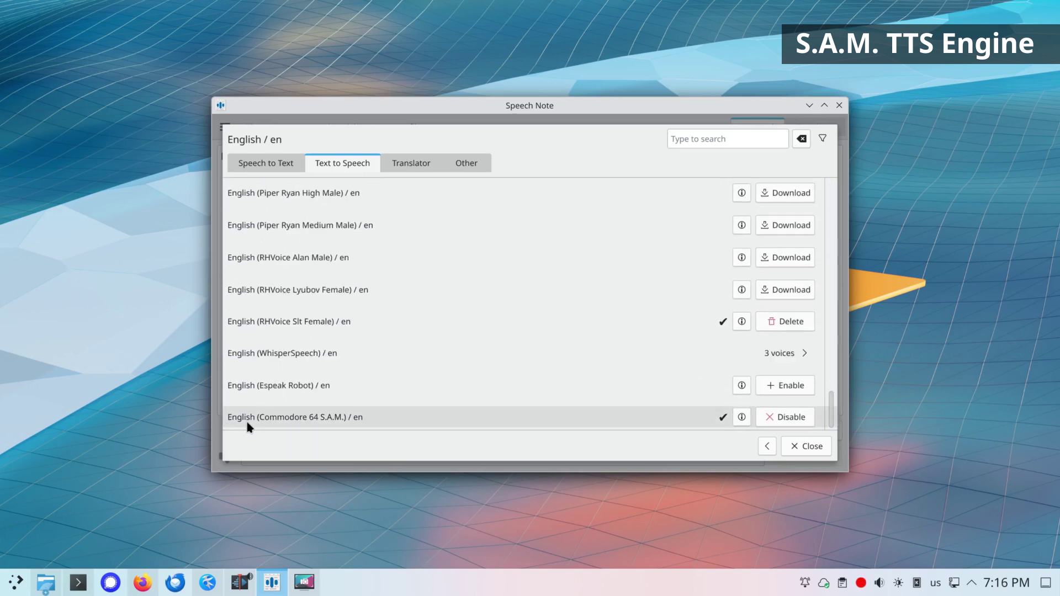
click(741, 418)
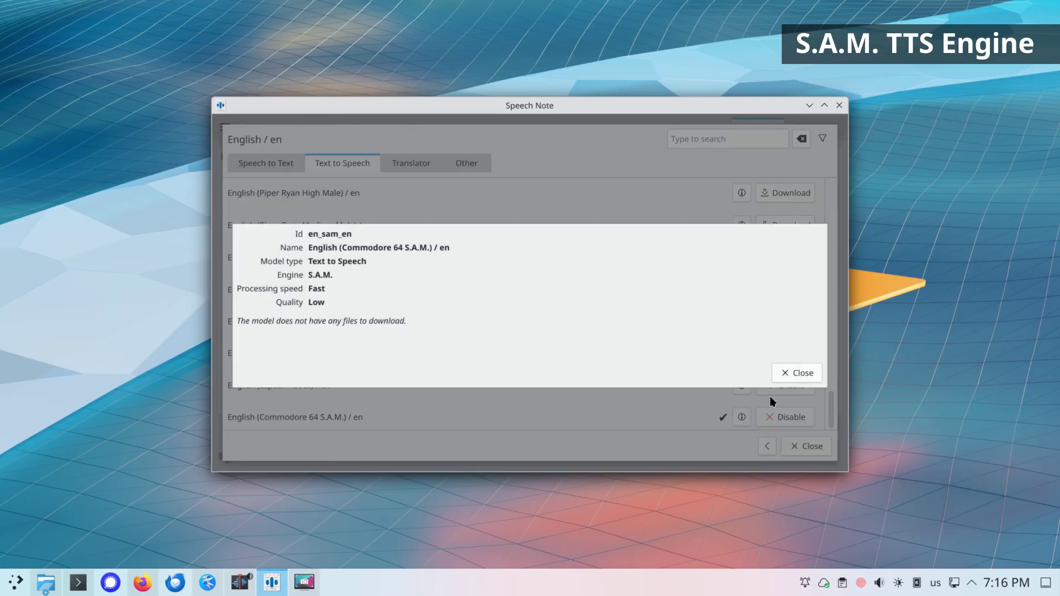
click(797, 373)
click(807, 446)
Select Commodore 64 S.A.M. and read the greeting aloud
click(577, 431)
click(557, 380)
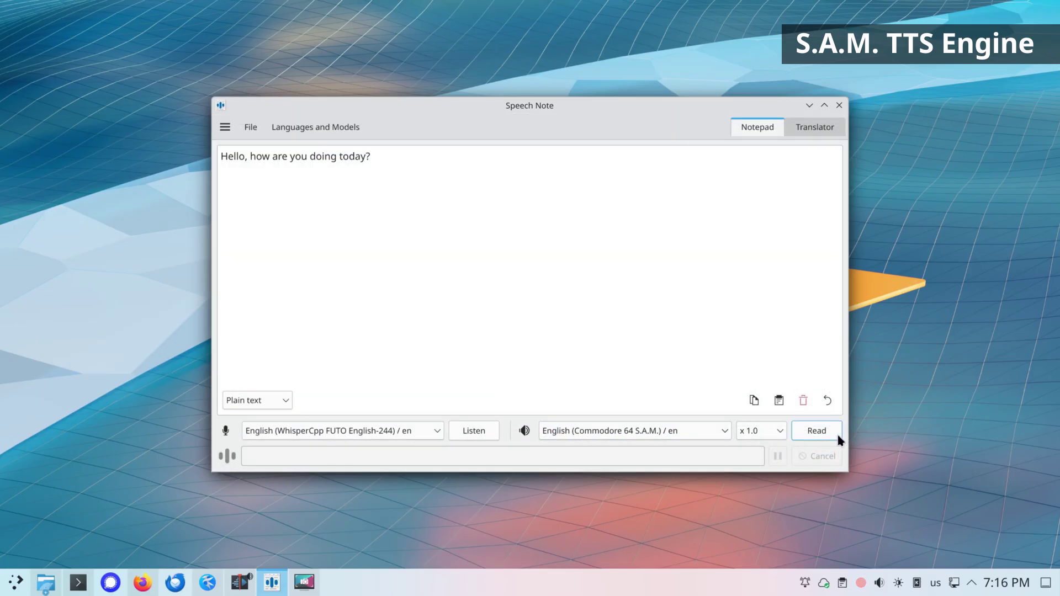
click(816, 431)
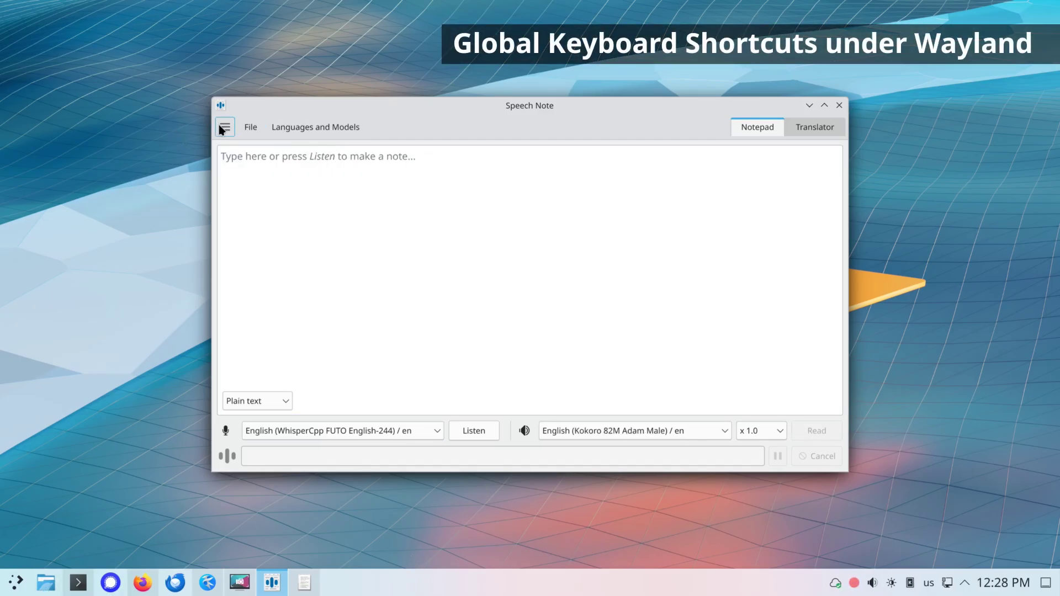
Enable global keyboard shortcuts in the Accessibility settings and preview the system shortcut configuration
click(225, 127)
click(265, 148)
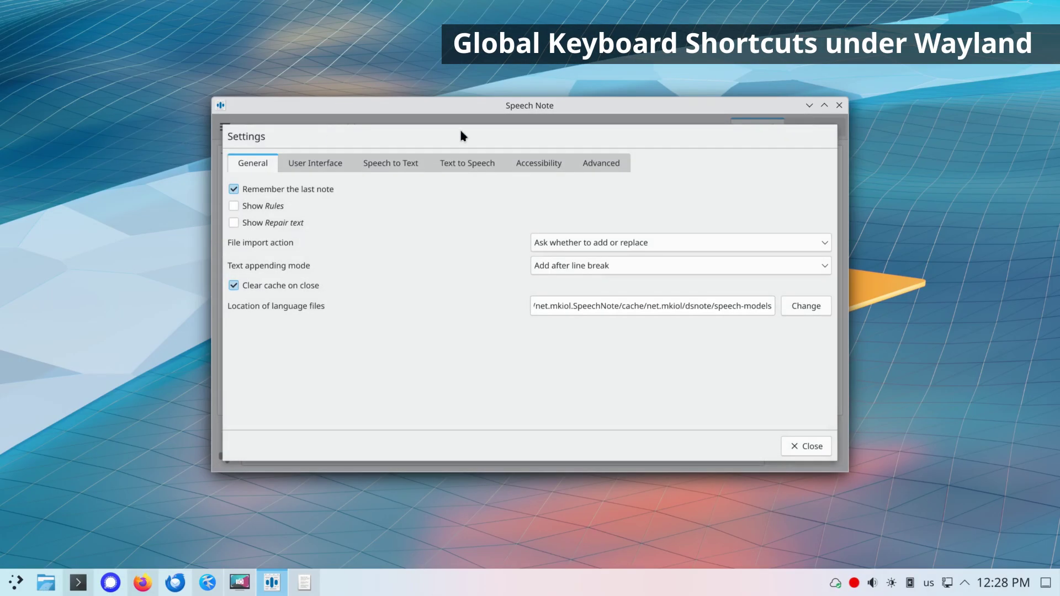
click(544, 170)
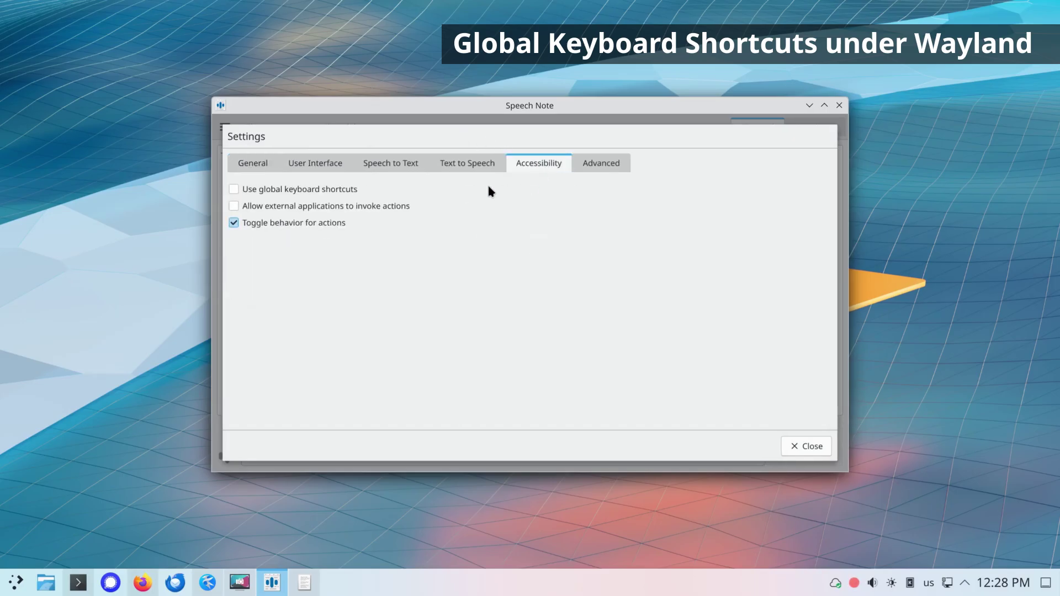
click(234, 189)
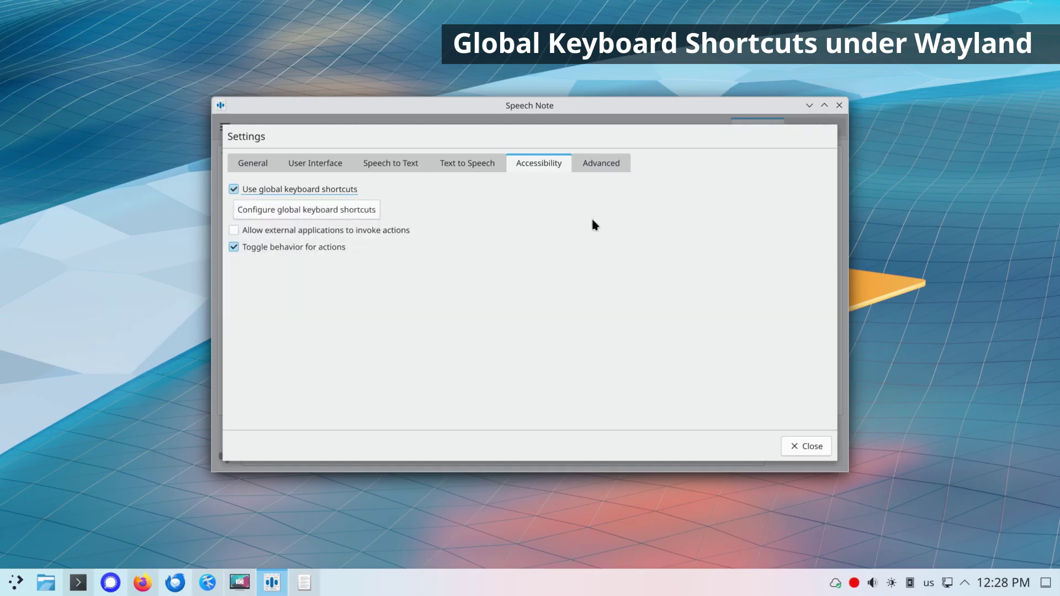
click(359, 216)
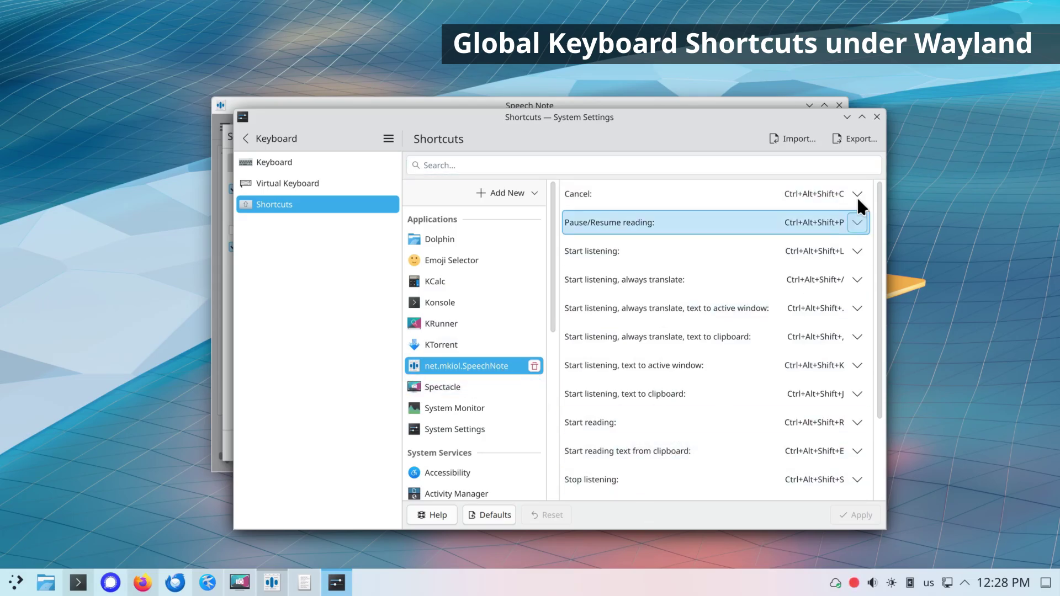
click(877, 117)
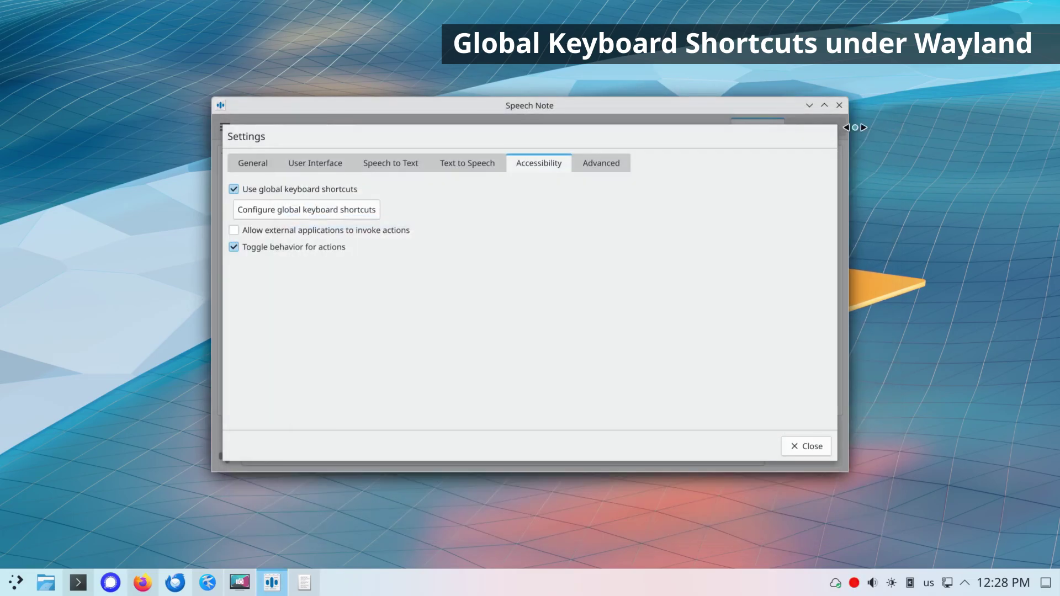
click(798, 450)
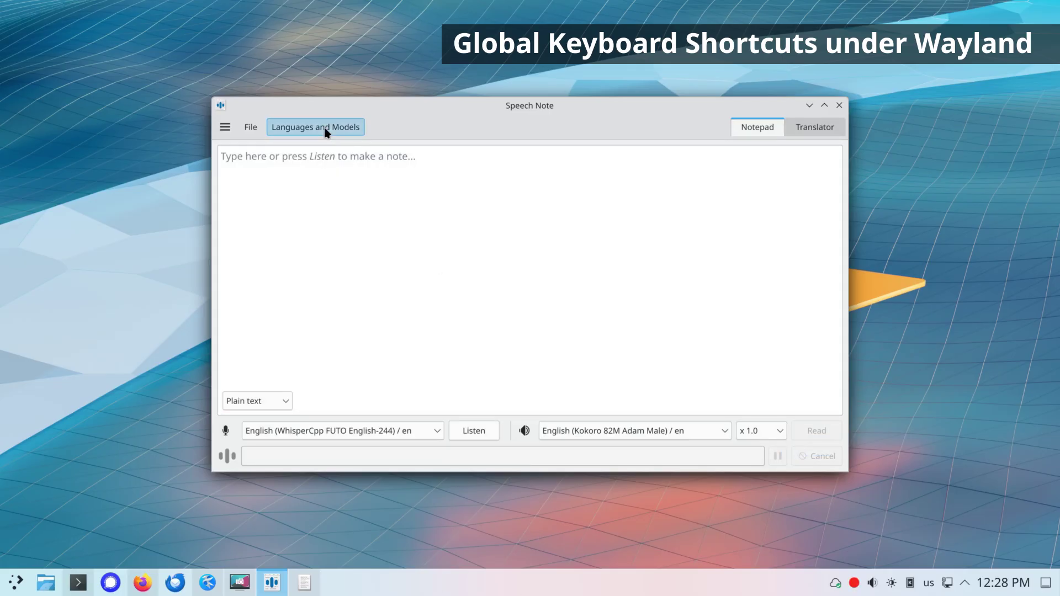
Reopen the system's global shortcut configuration for Speech Note from Settings
click(225, 128)
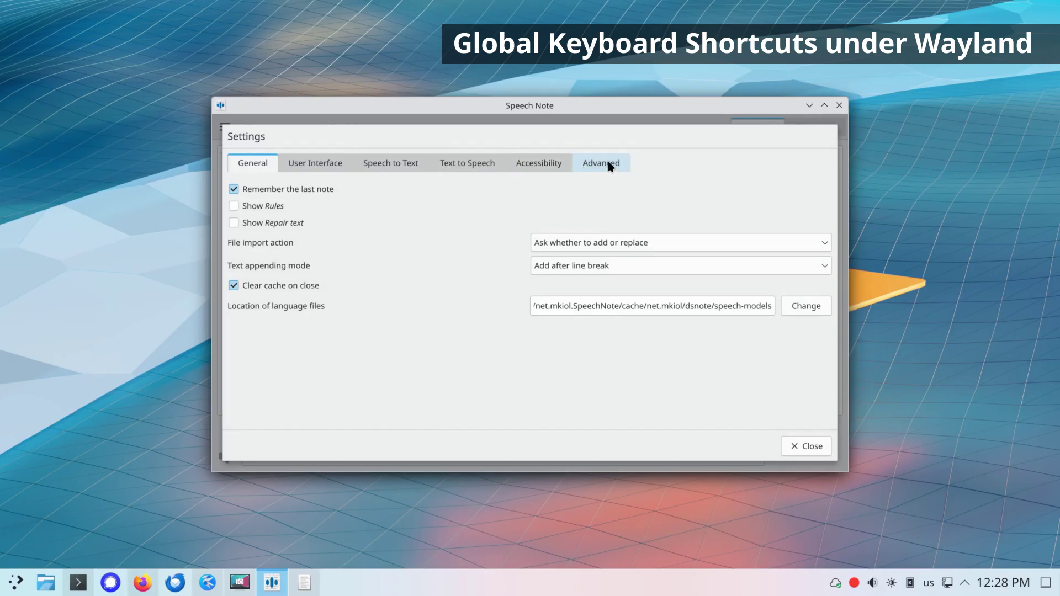
click(542, 164)
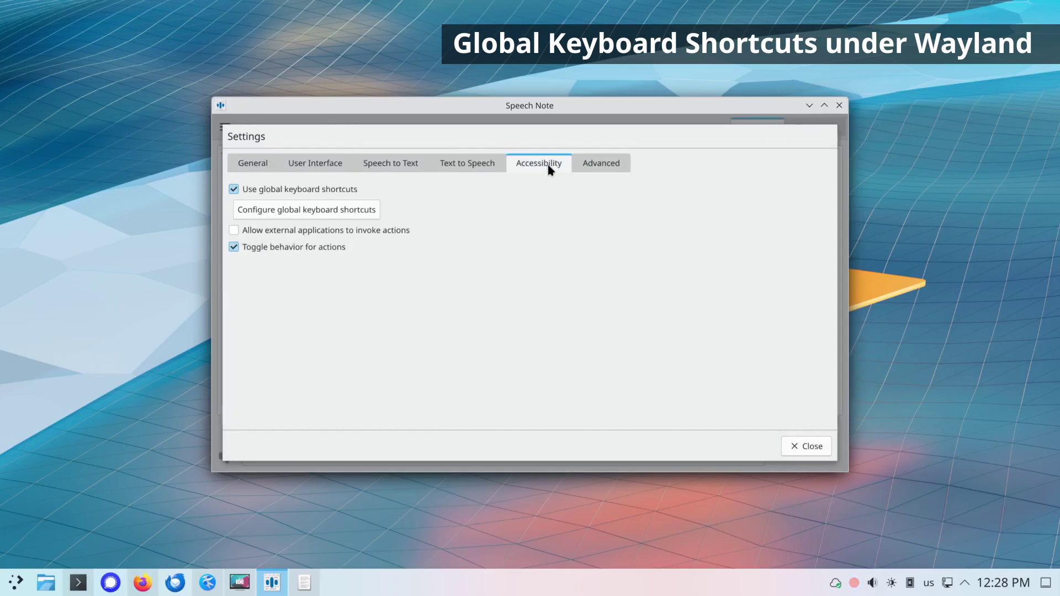
click(349, 217)
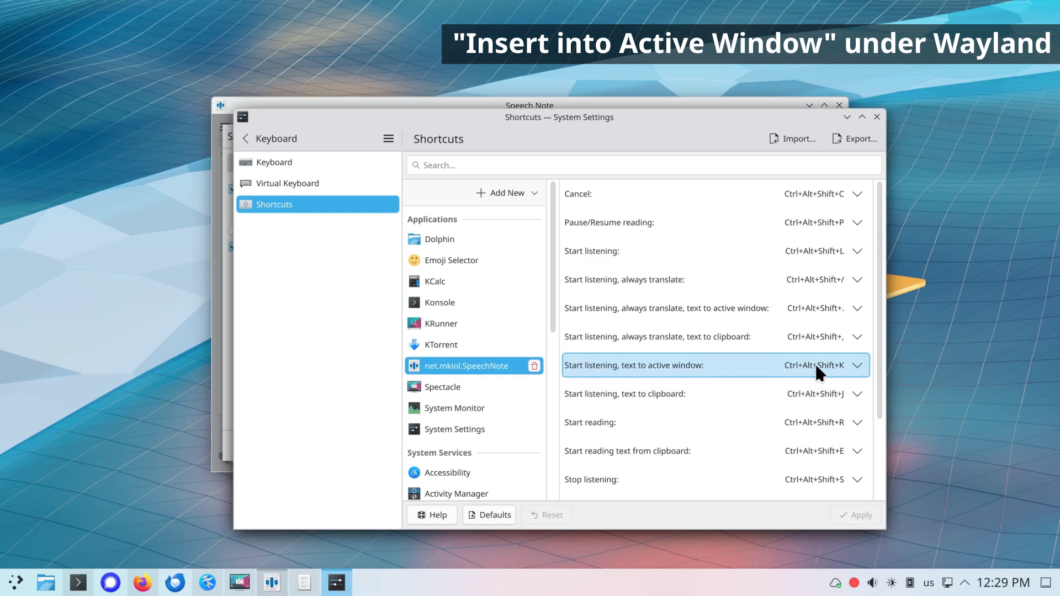
Close System Settings and read the ydotool daemon warning in the Advanced settings
click(876, 116)
click(581, 164)
scroll(366, 391, down, 2)
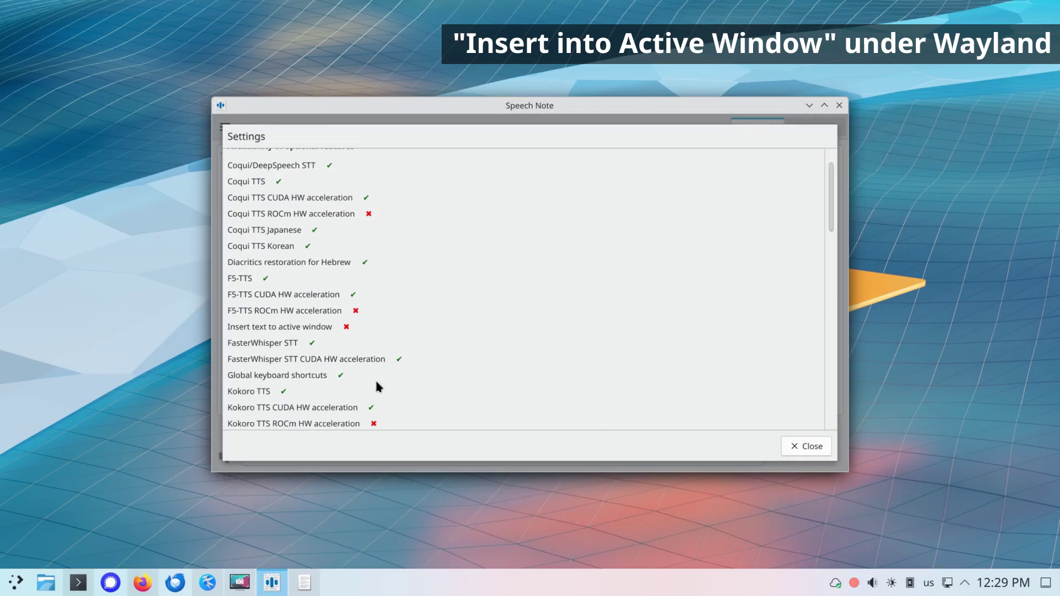
drag(831, 213, 349, 505)
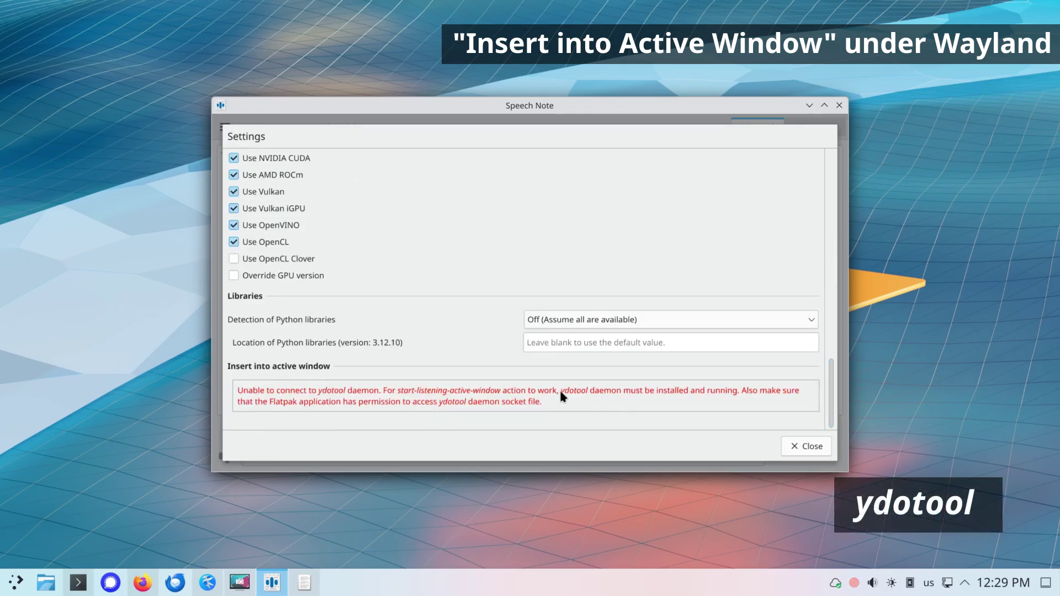
Return to the Notepad, then check the ydotool service with 'systemctl --user status ydotool' in Konsole
click(807, 446)
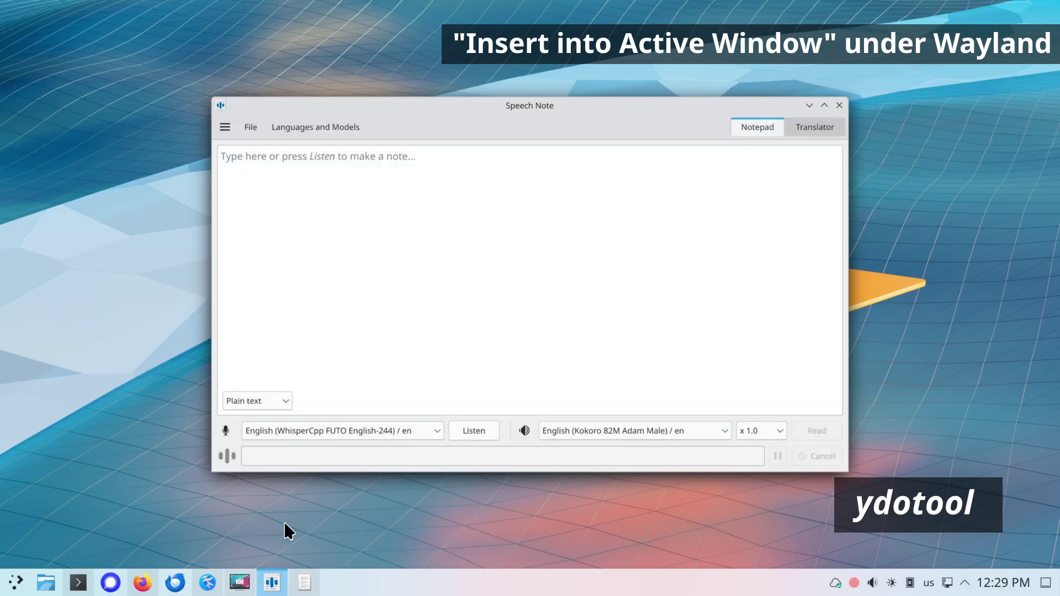
click(77, 582)
text(systemct)
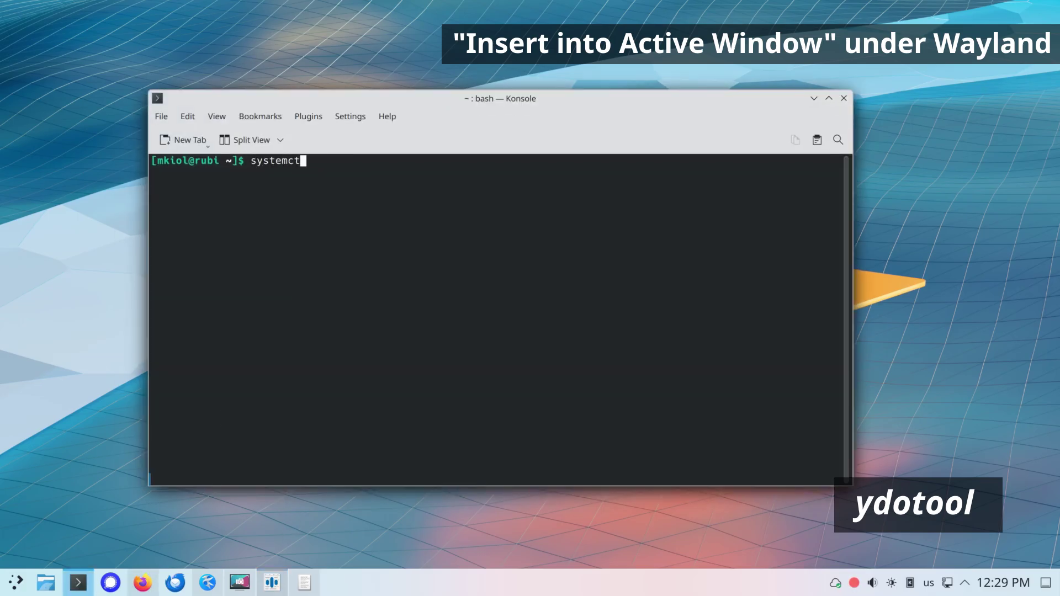
text(l --user status )
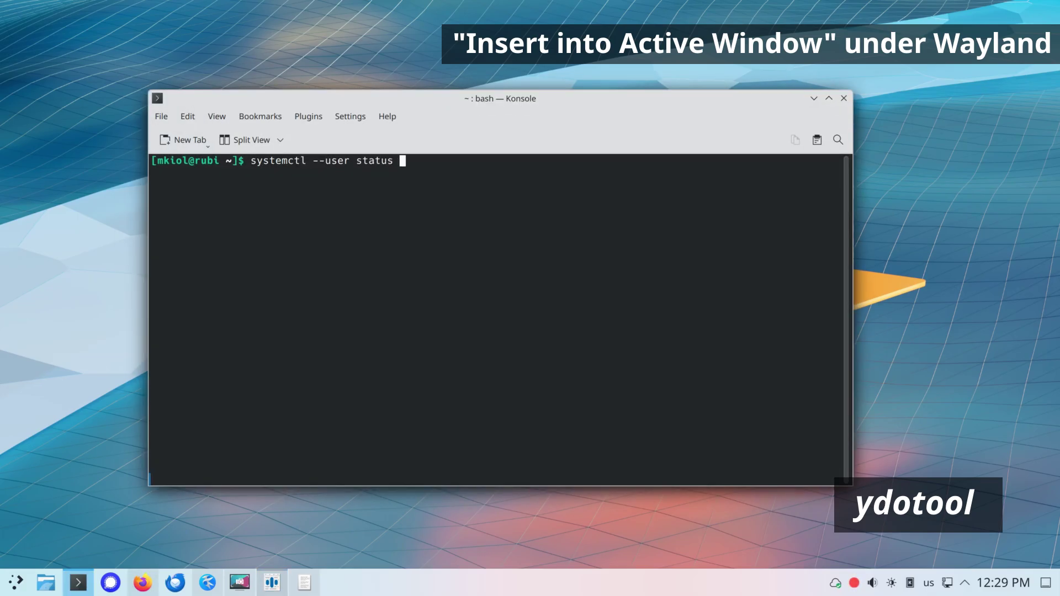
text(ydotool)
key(Return)
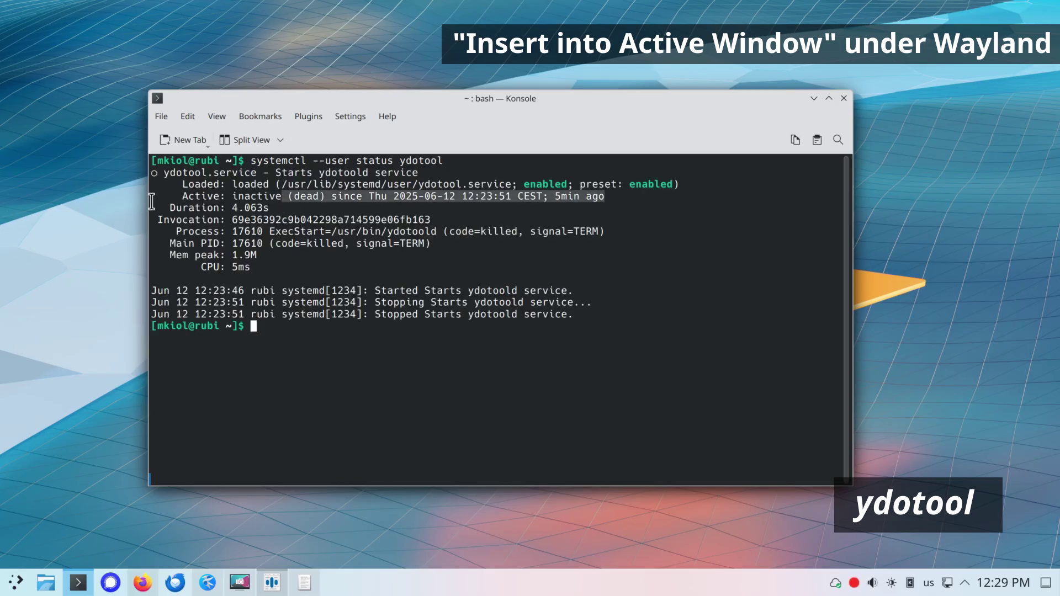
Start the service with 'systemctl --user start ydotool' and confirm it's active (running)
key(Up)
key(Left)
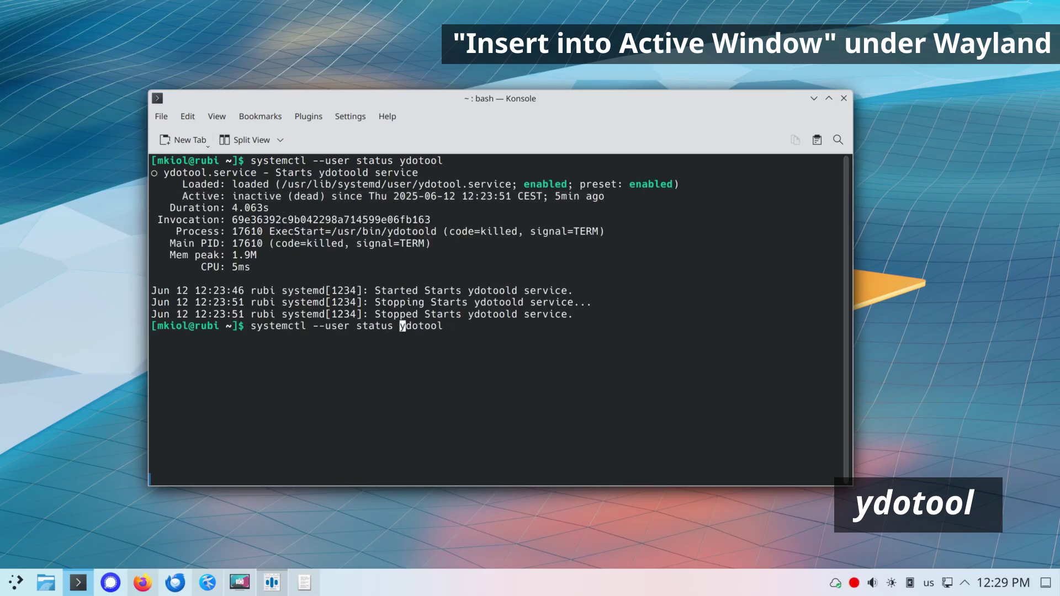
key(BackSpace)
key(BackSpace)
key(BackSpace)
key(BackSpace)
text(rt)
key(Return)
key(Up)
key(Up)
key(Return)
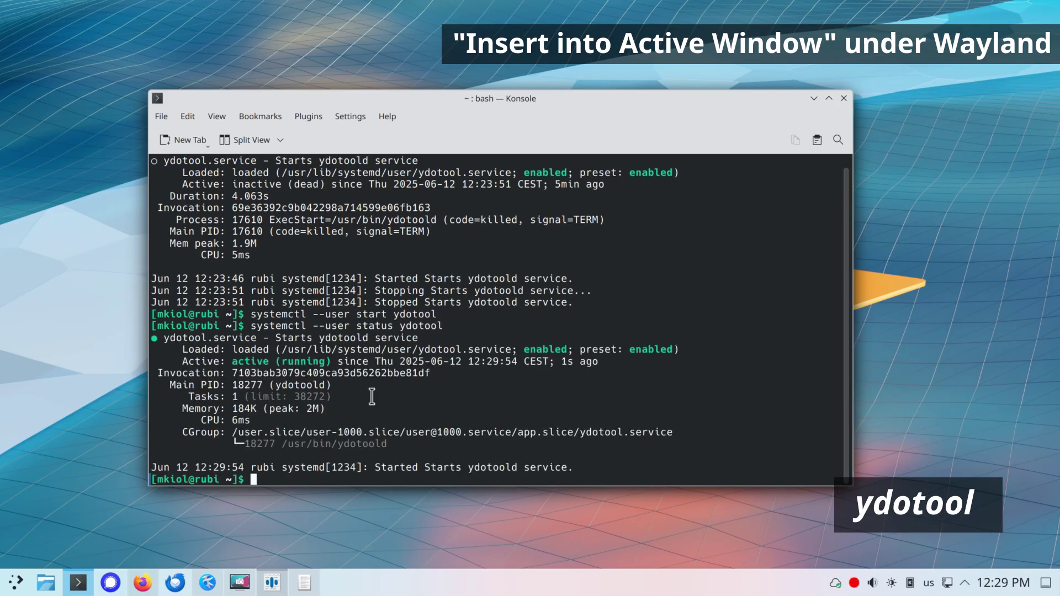
Close Konsole and review the optional feature availability list in Speech Note's Advanced settings
click(844, 98)
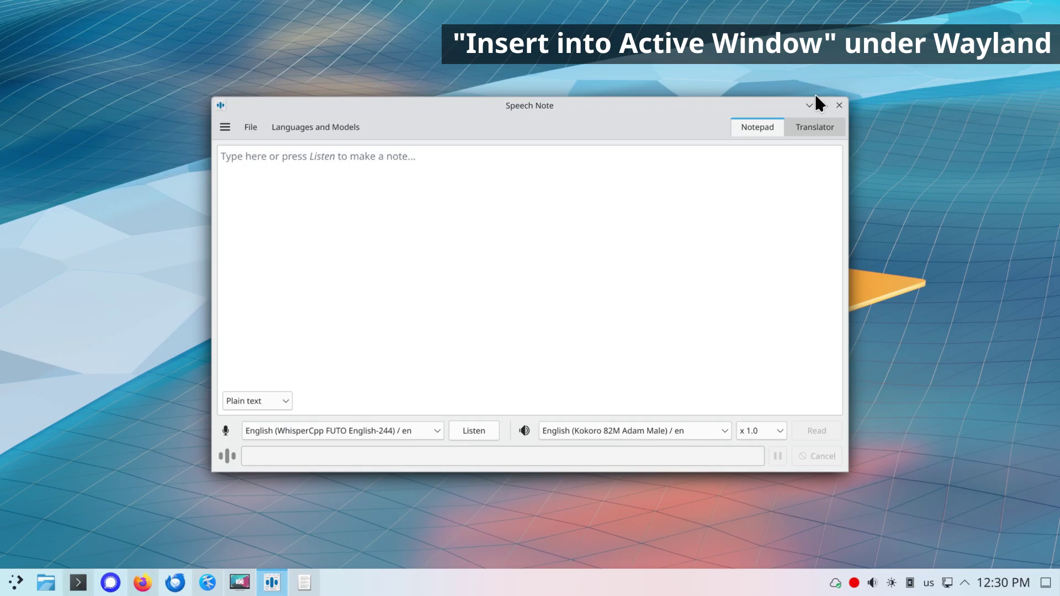
click(224, 127)
click(243, 147)
click(604, 163)
click(812, 446)
Restart Speech Note and dictate 'Speech note, Linux.' into Firefox's Ecosia search field
click(839, 105)
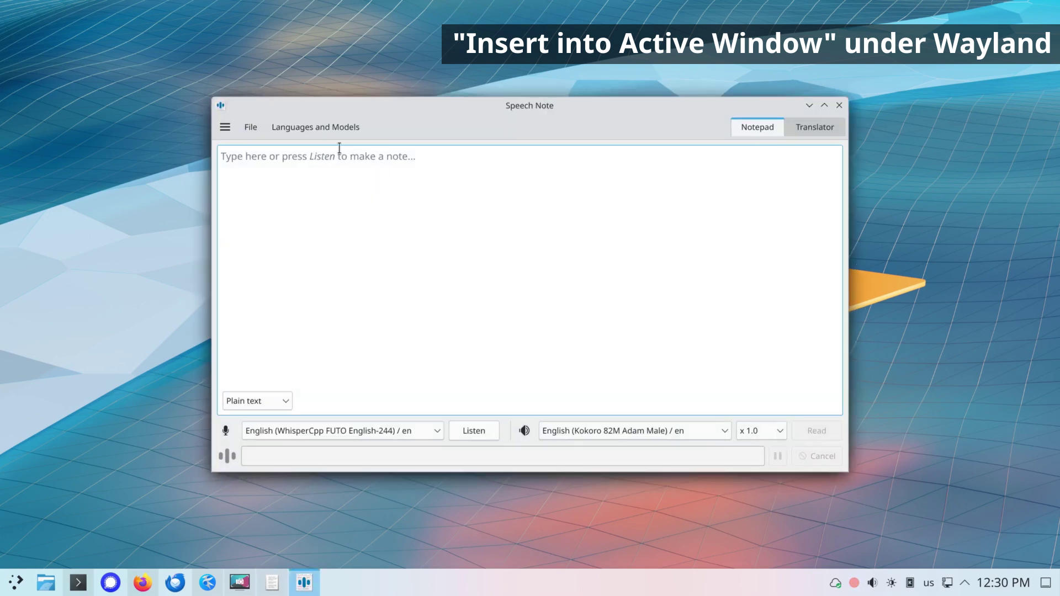
click(224, 127)
click(243, 146)
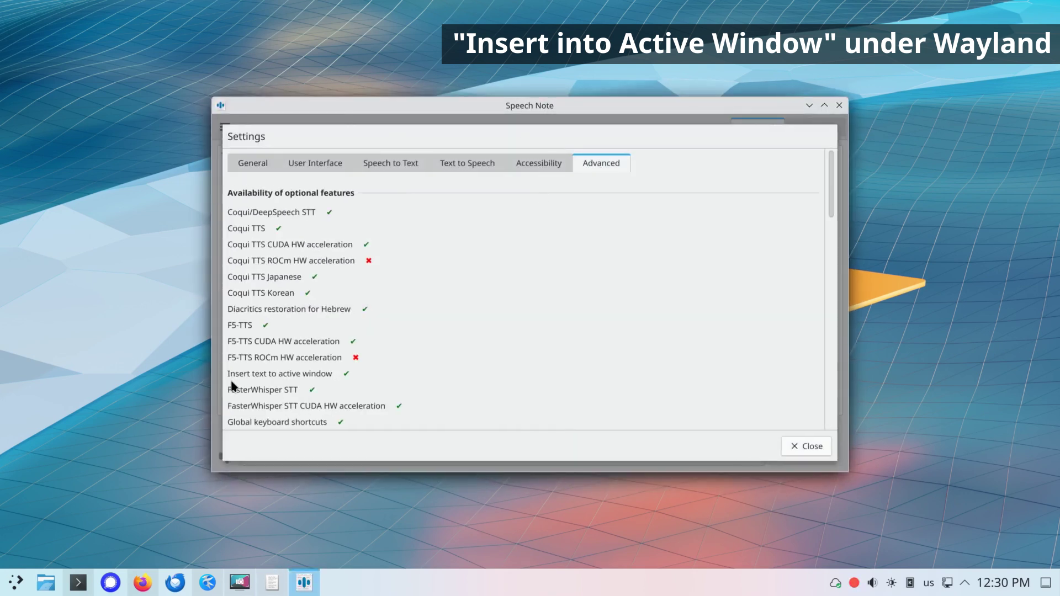
click(808, 446)
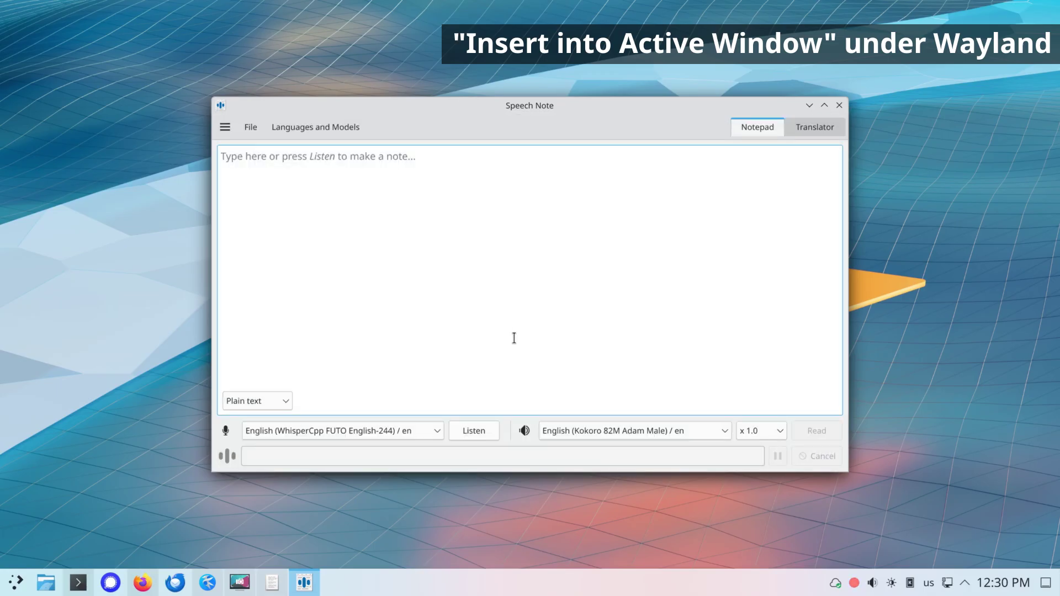
click(142, 583)
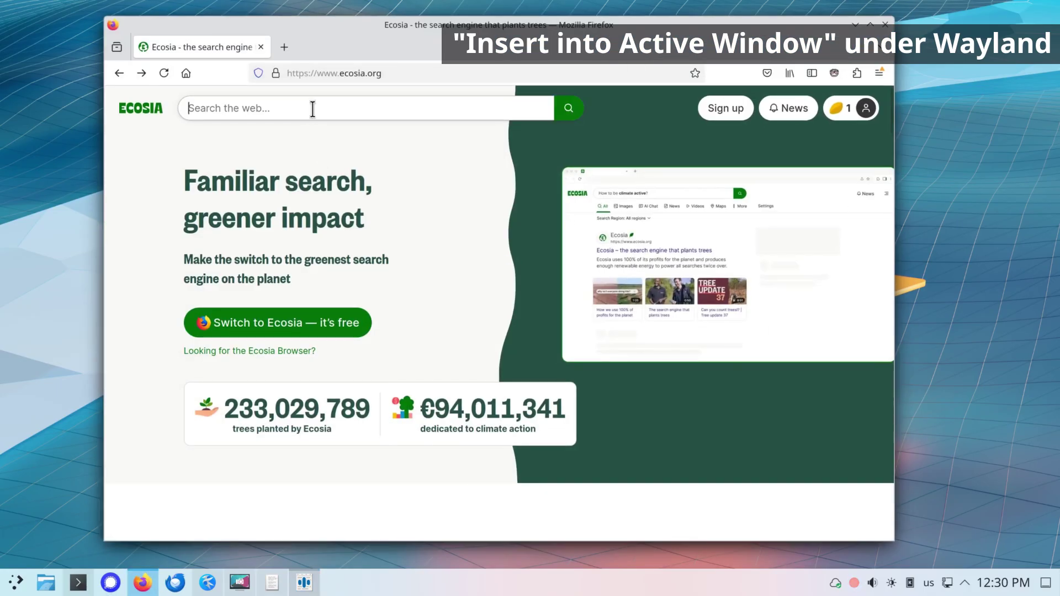
key(ctrl+alt+shift+l)
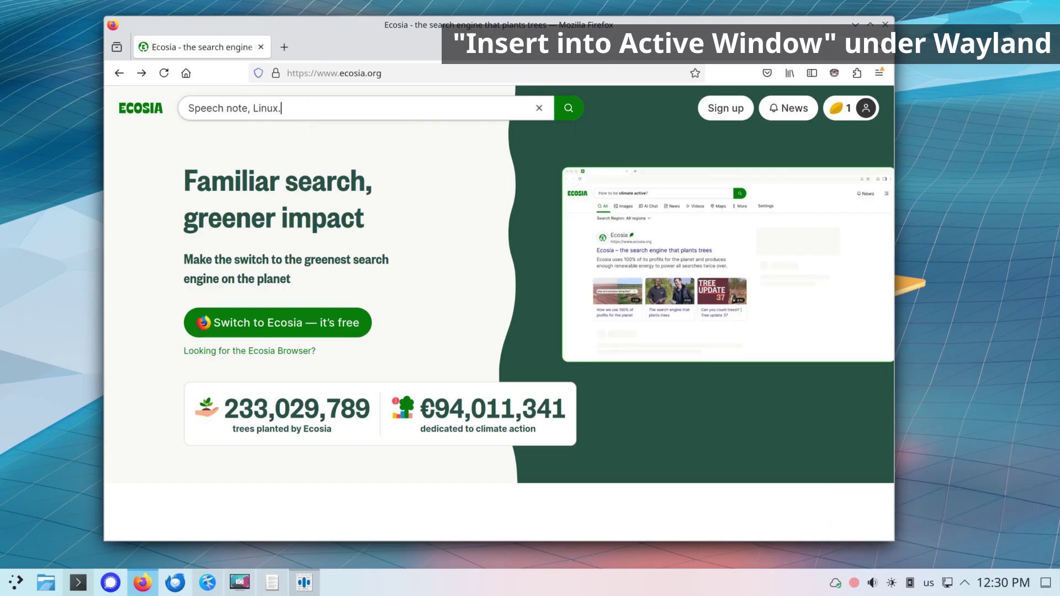
Voice-type 'I'm typing with my voice.' into the blank KWrite document, then minimise KWrite and Firefox
click(271, 583)
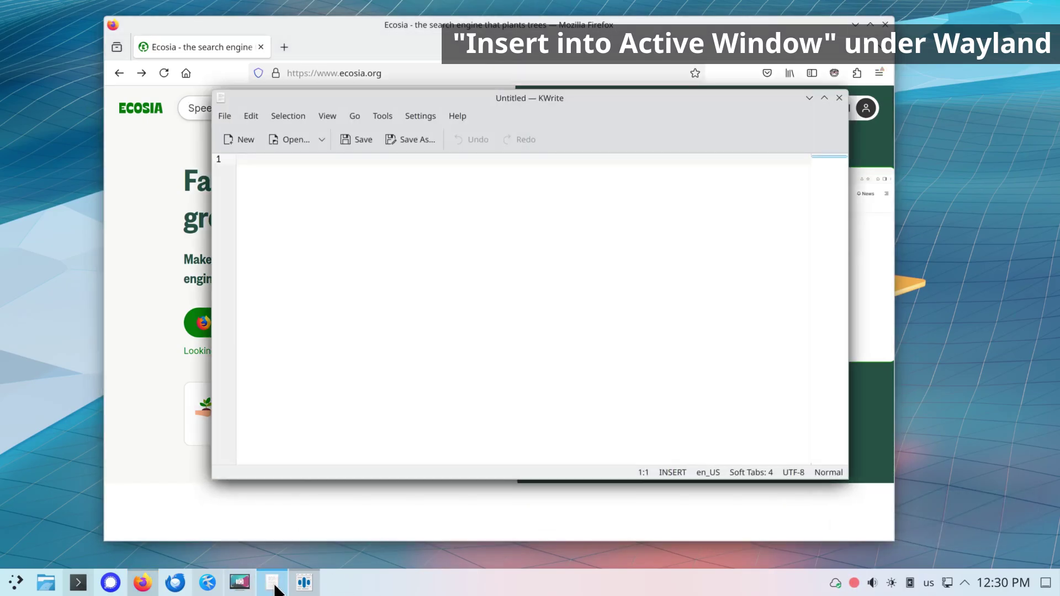
key(ctrl+alt+shift+l)
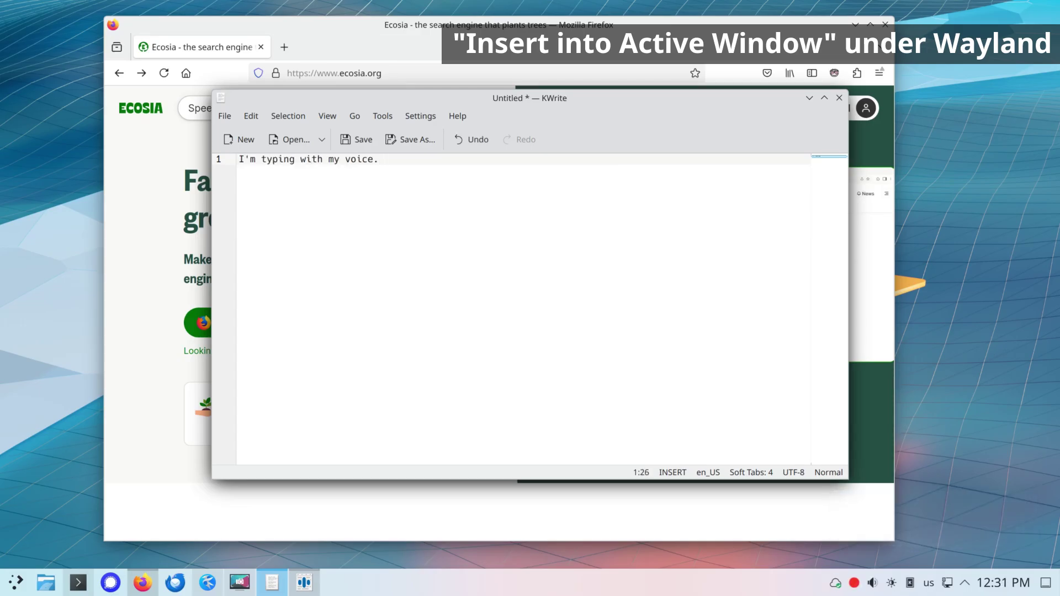
click(809, 97)
click(856, 24)
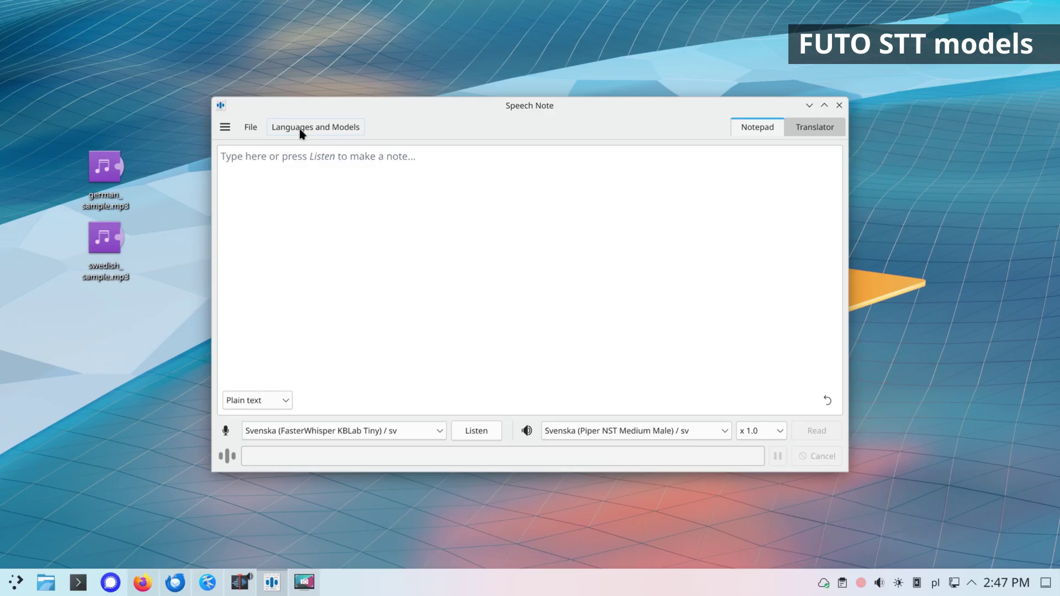
Inspect the WhisperCpp FUTO English-244 model's details under English, then open the speech-to-text model list
click(300, 129)
click(279, 188)
scroll(387, 237, down, 2)
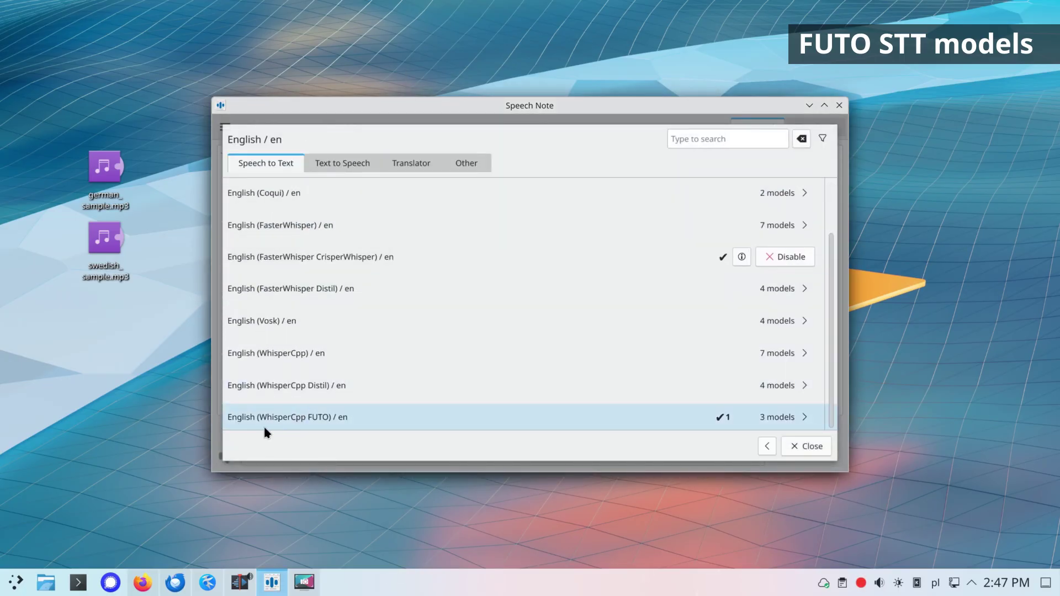
click(507, 422)
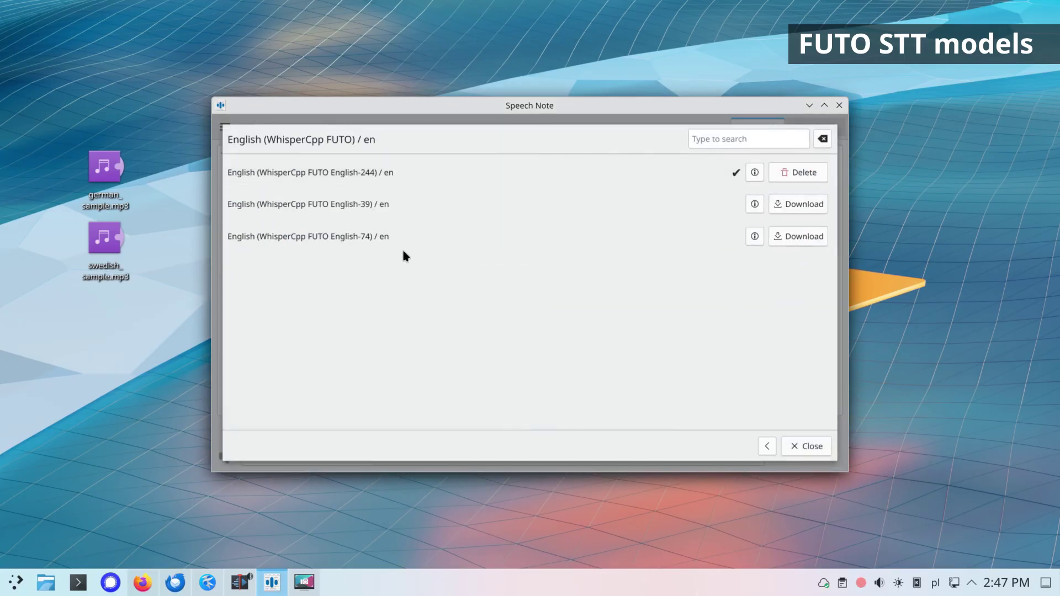
click(754, 173)
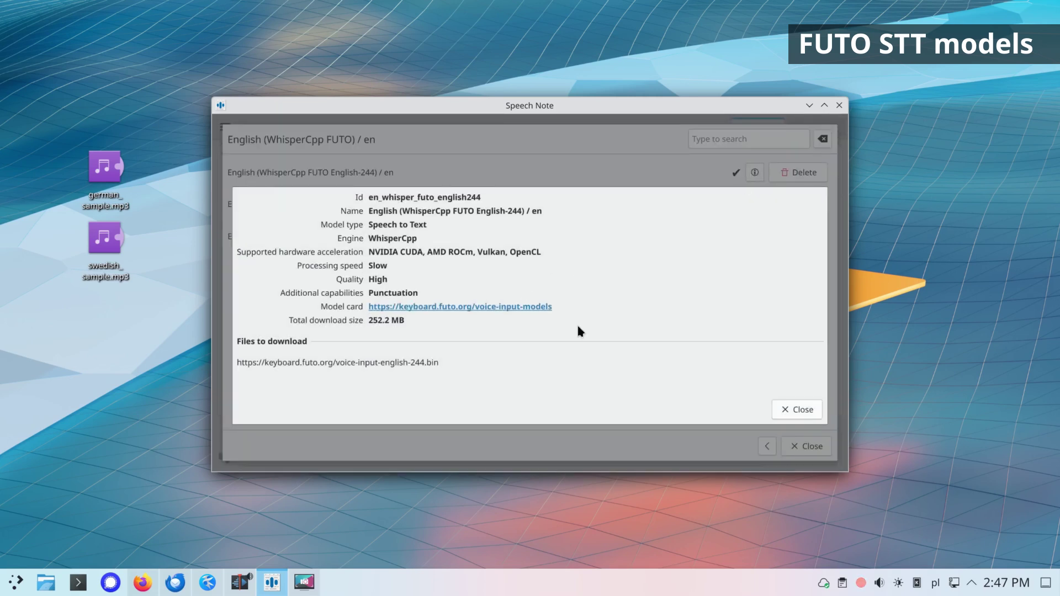
click(797, 409)
click(806, 446)
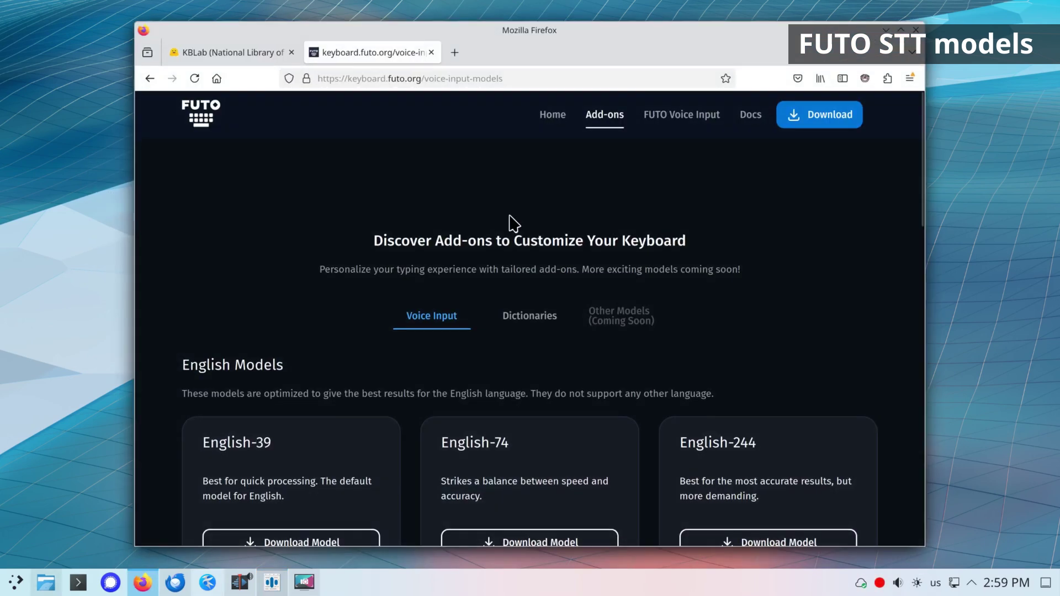
drag(920, 96, 902, 113)
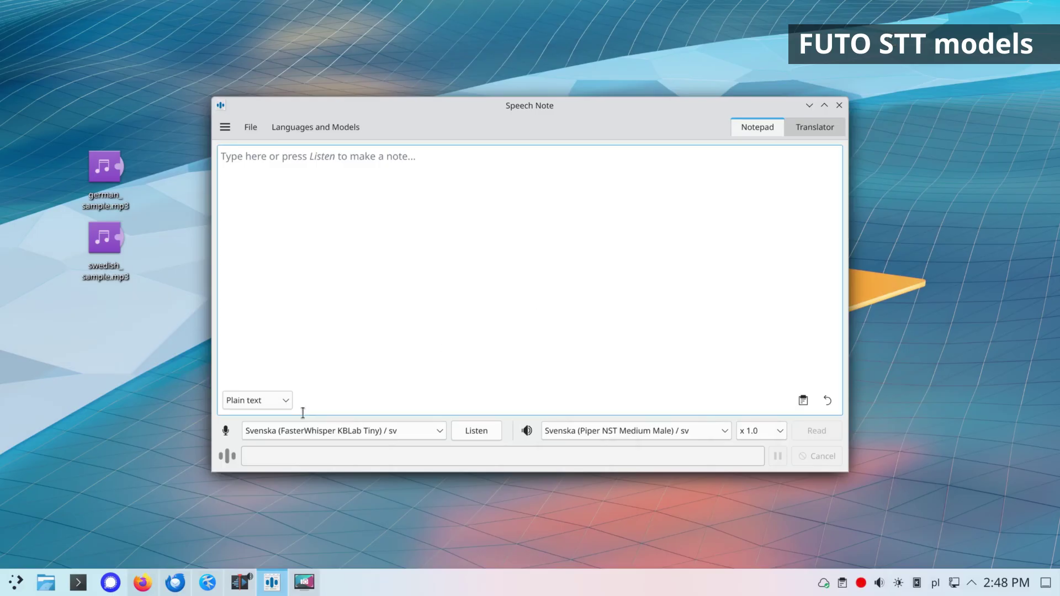
click(329, 433)
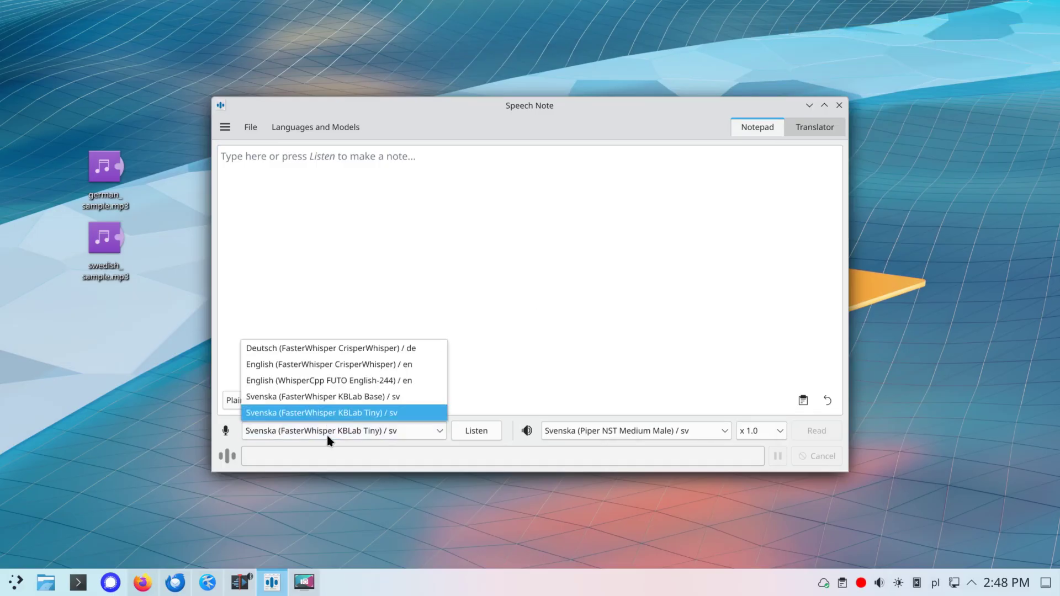
Select FUTO English-244, then view the Deutsch CrisperWhisper model's details in the models manager
click(399, 384)
click(330, 128)
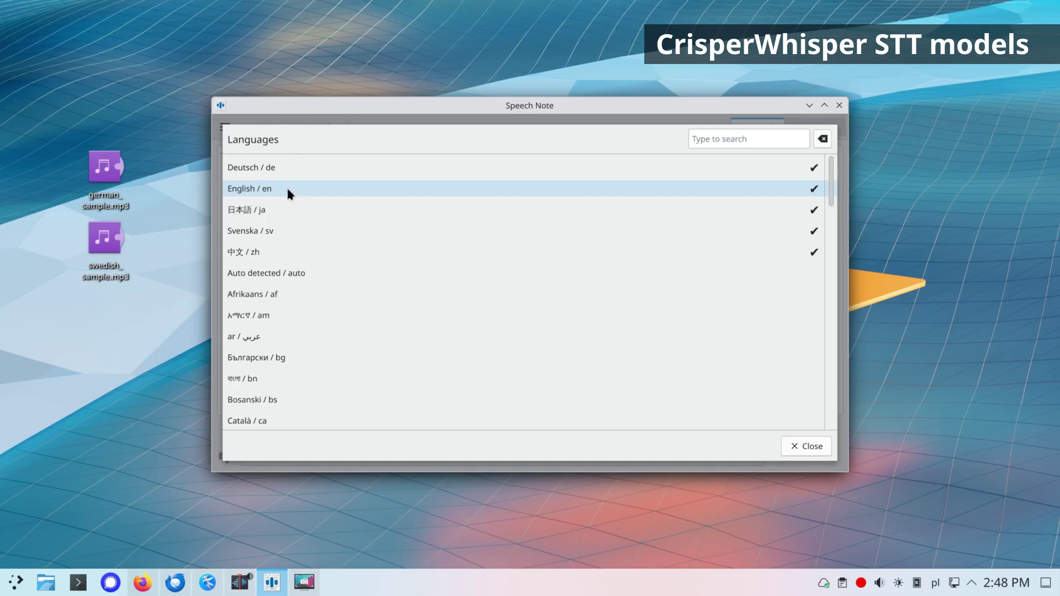
click(280, 168)
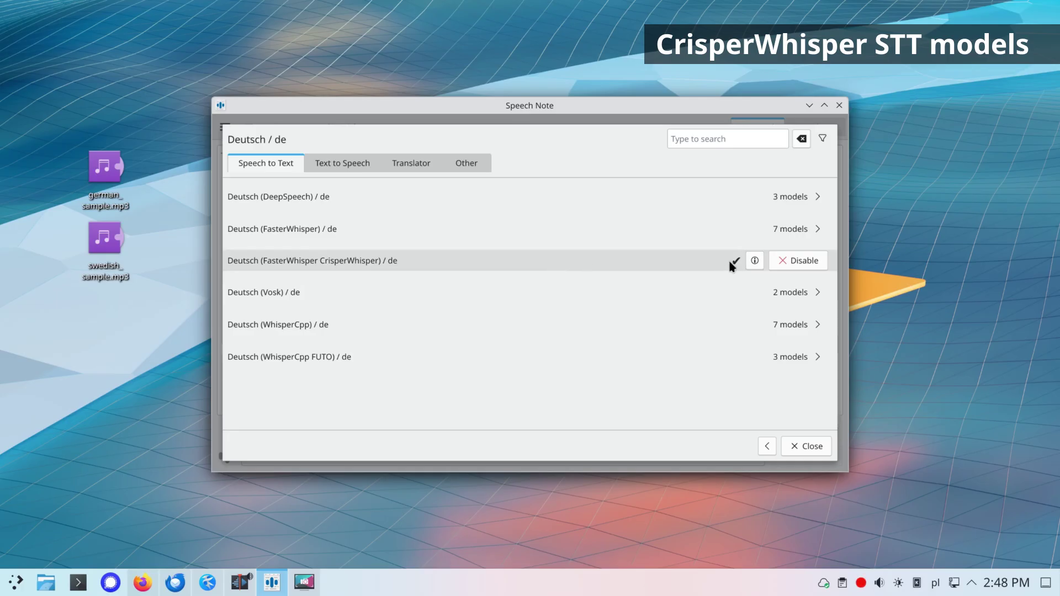
click(754, 260)
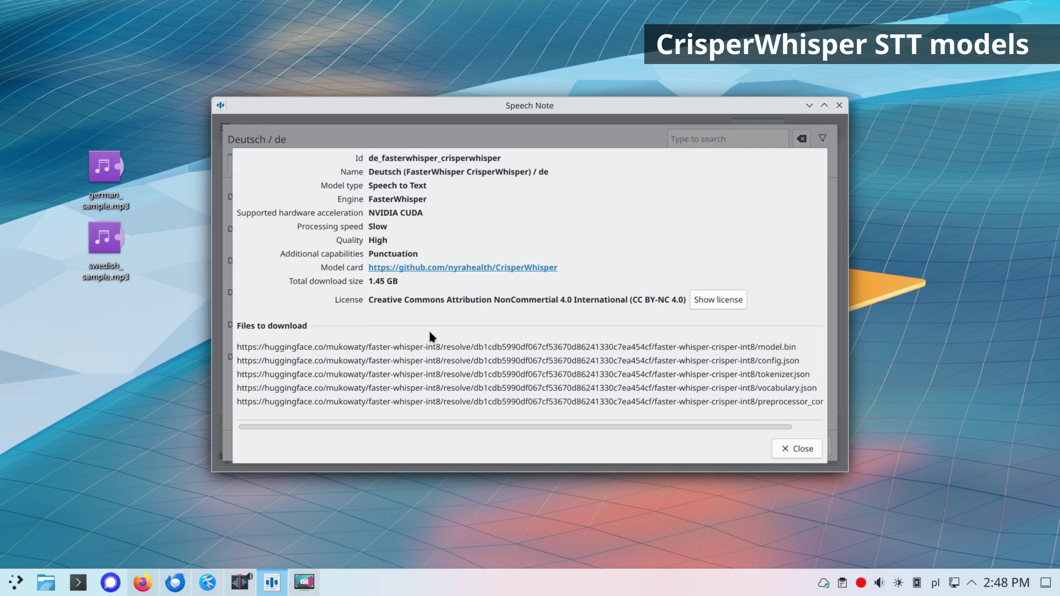
click(814, 450)
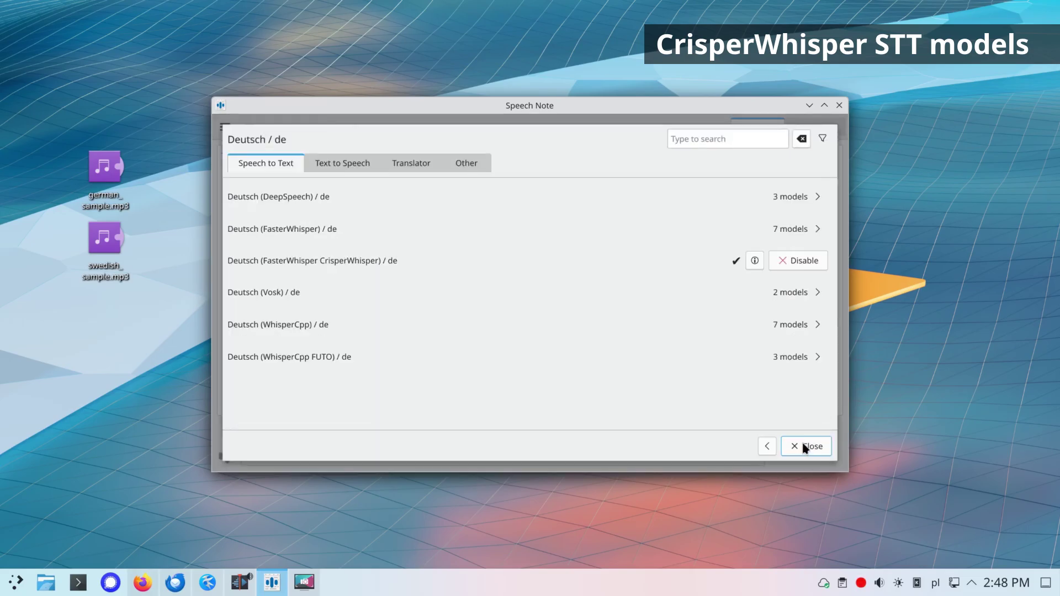
click(805, 448)
Switch to German CrisperWhisper, play and transcribe german_sample.mp3, then clear the note
click(390, 430)
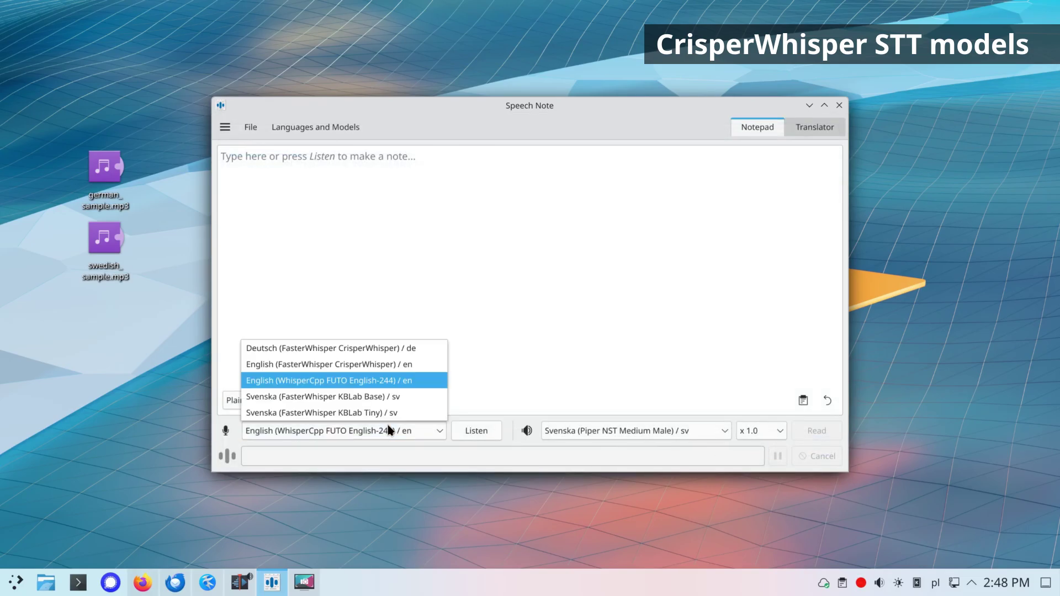
click(394, 349)
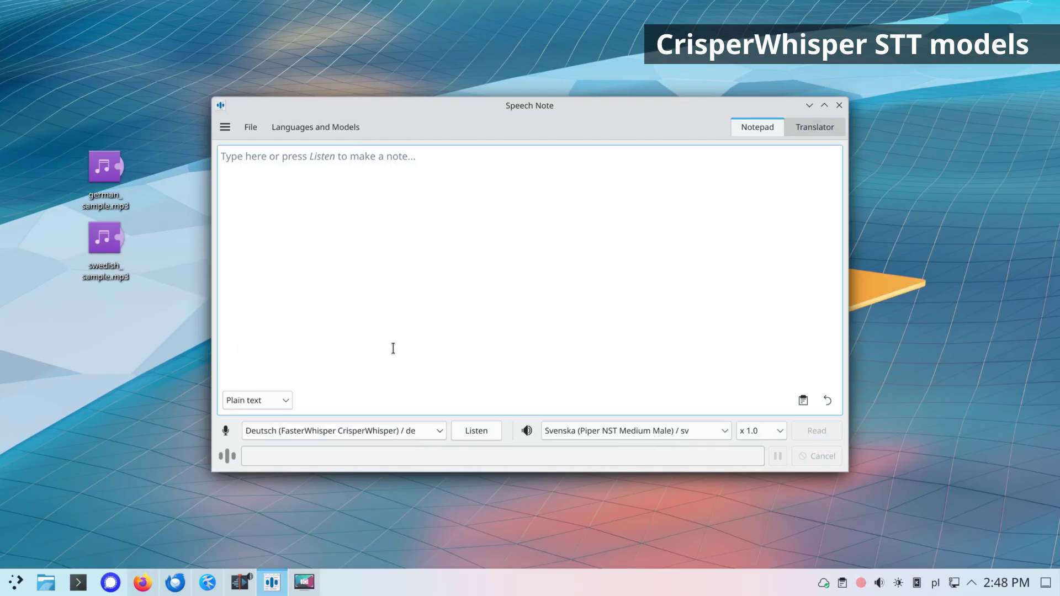
double_click(114, 182)
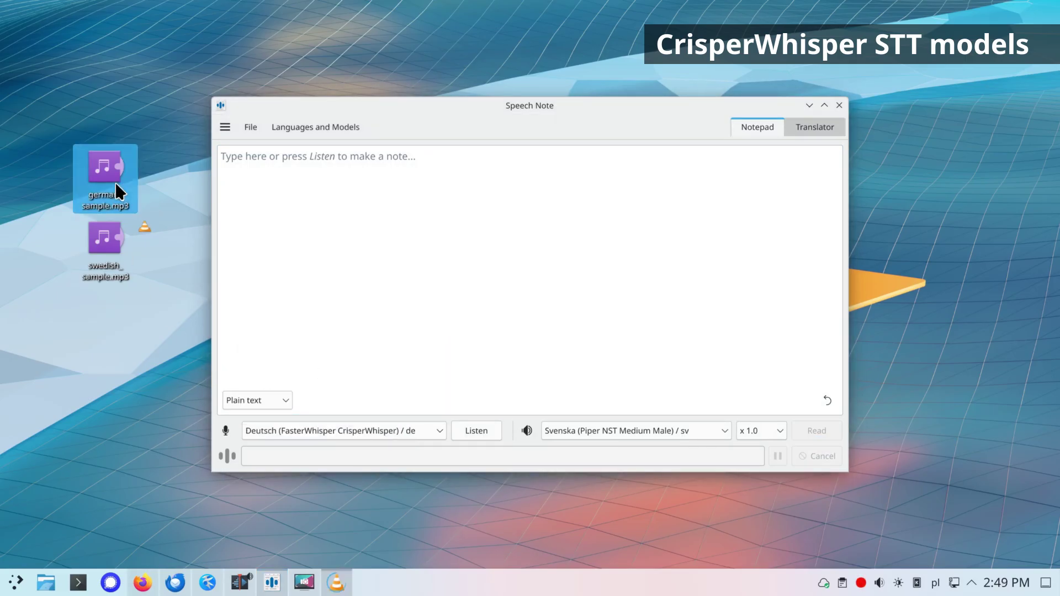
drag(293, 30, 349, 87)
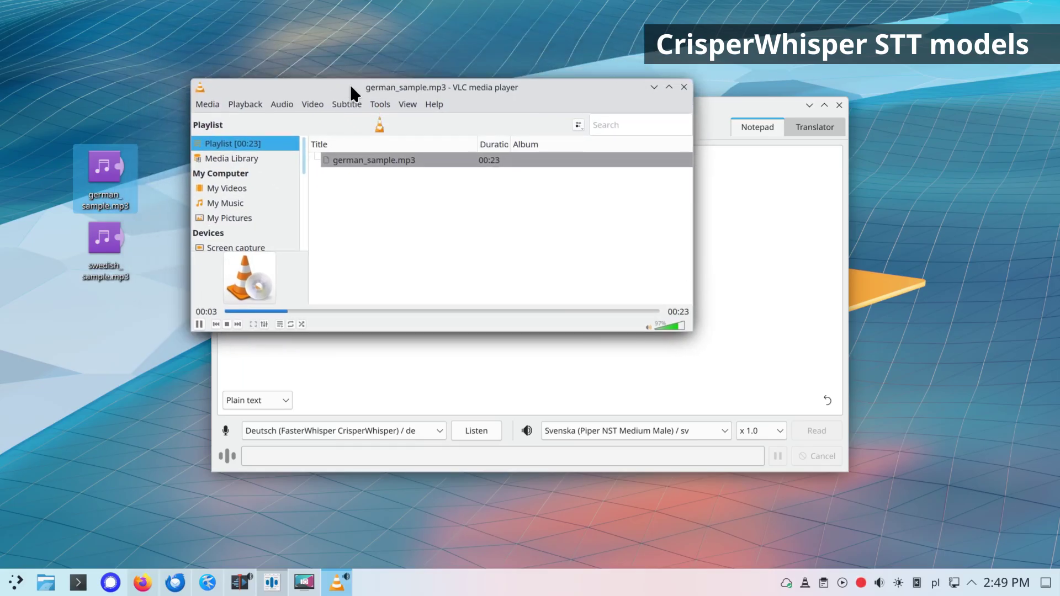
click(684, 87)
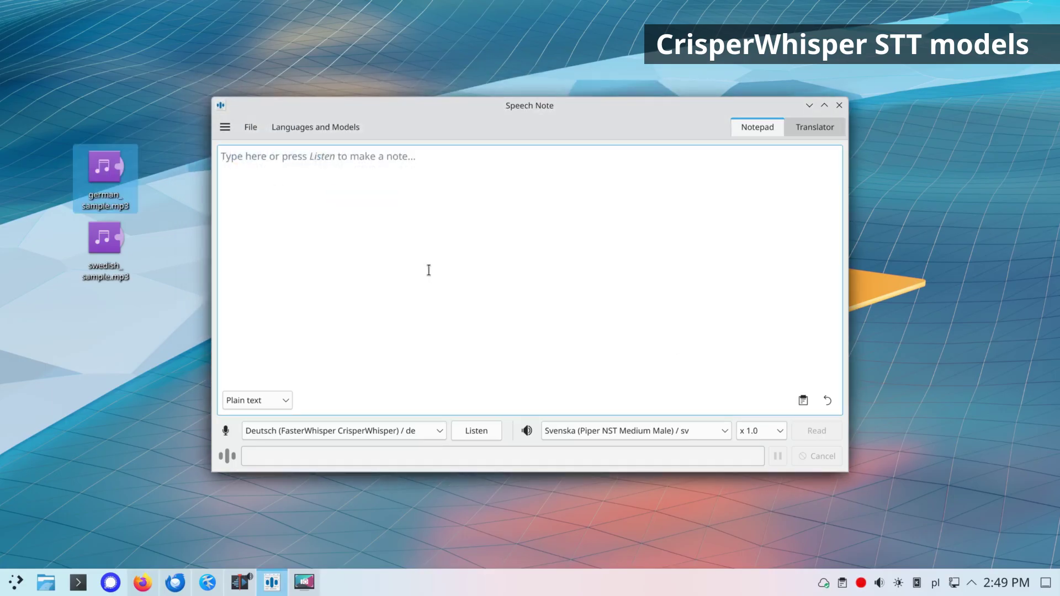
drag(106, 172, 429, 270)
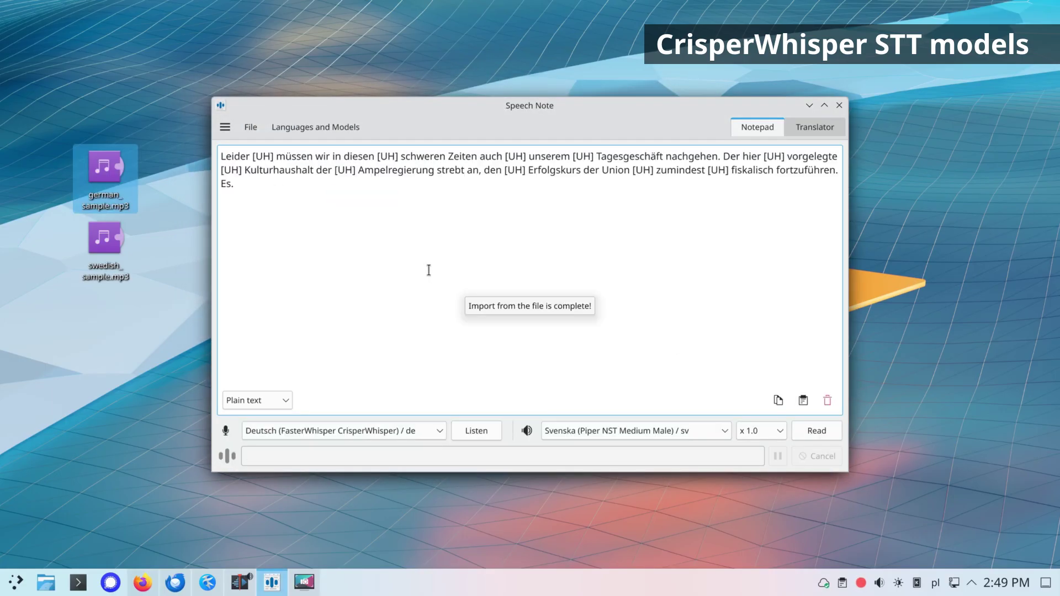
click(827, 401)
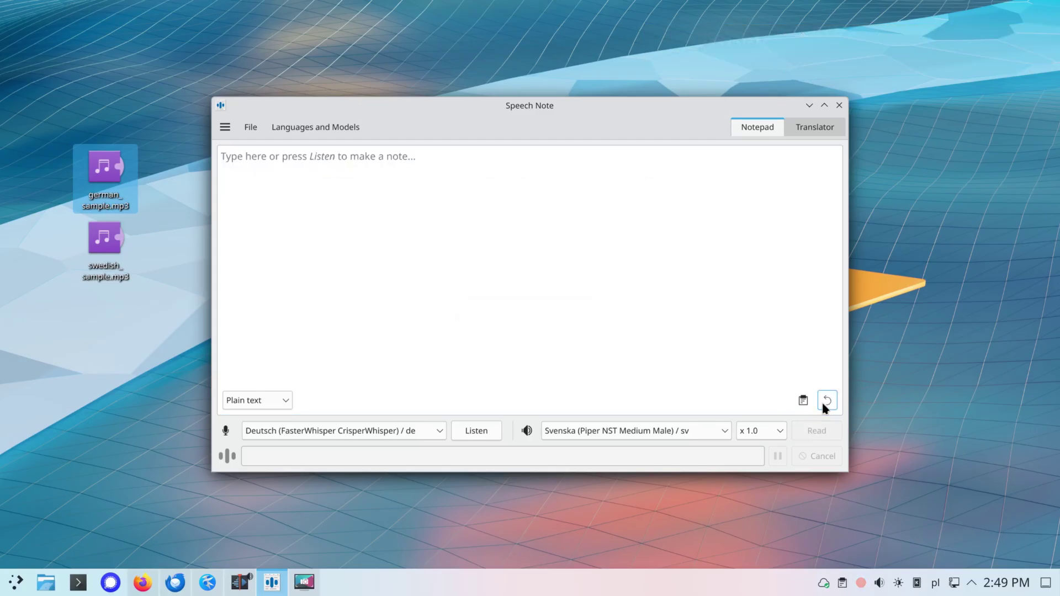
click(314, 128)
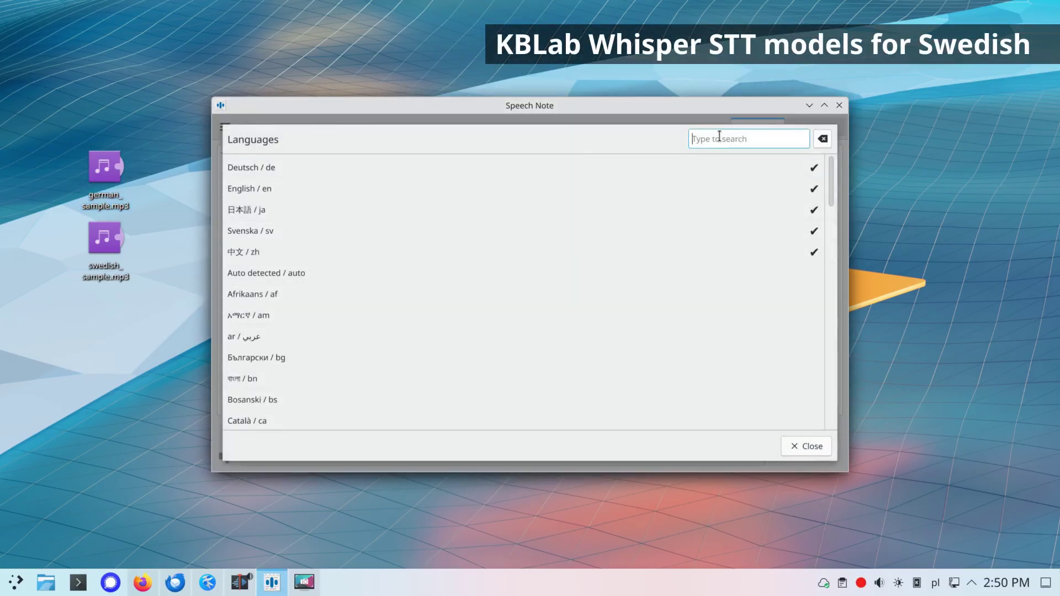
text(sw)
click(353, 165)
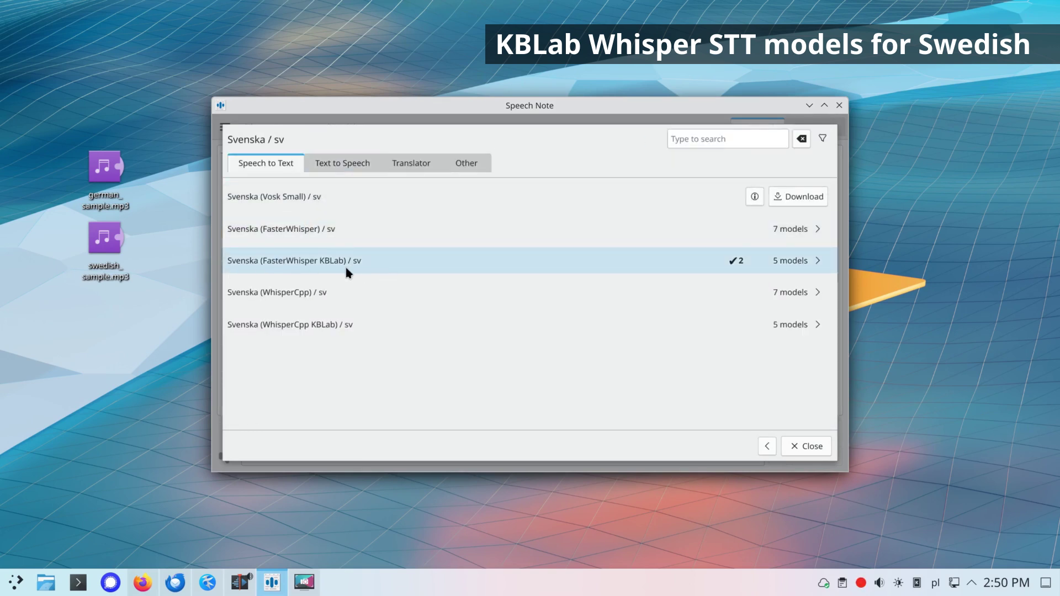
click(747, 258)
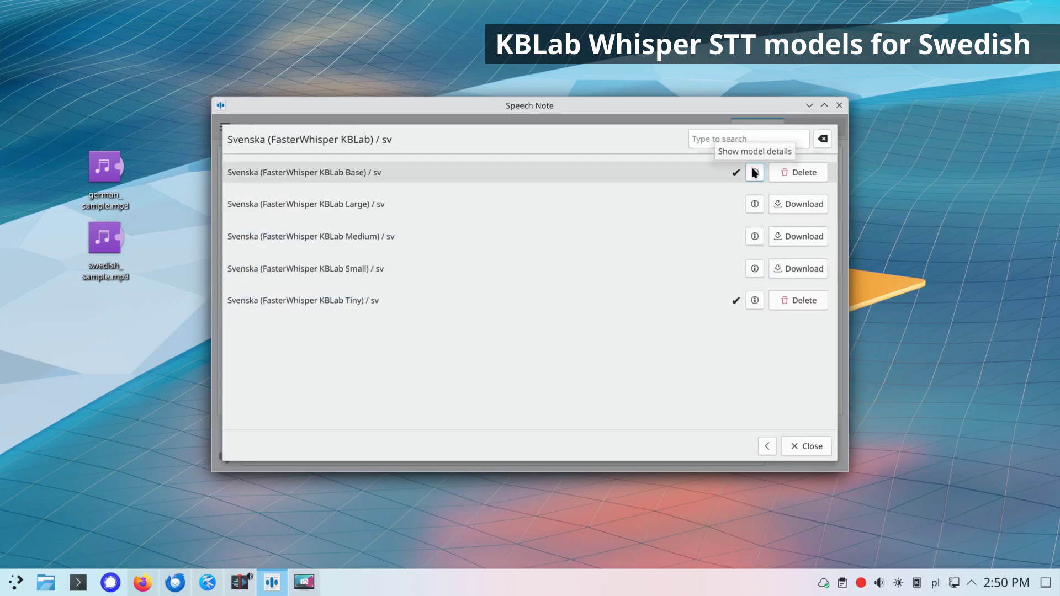
click(753, 303)
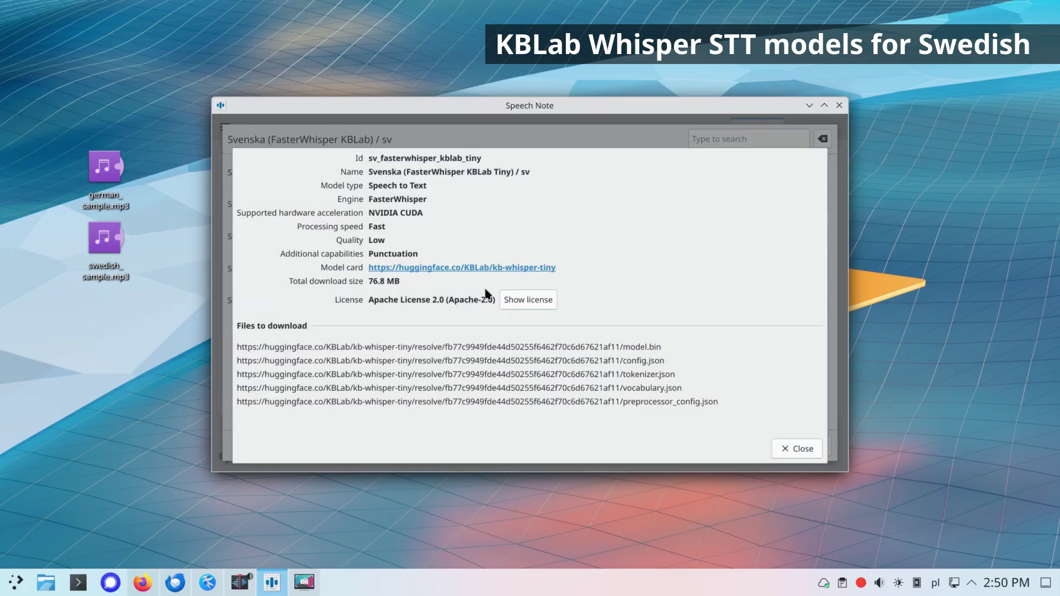
click(798, 448)
Play swedish_sample.mp3, transcribe it with Svenska FasterWhisper KBLab Tiny, then clear the note
click(817, 446)
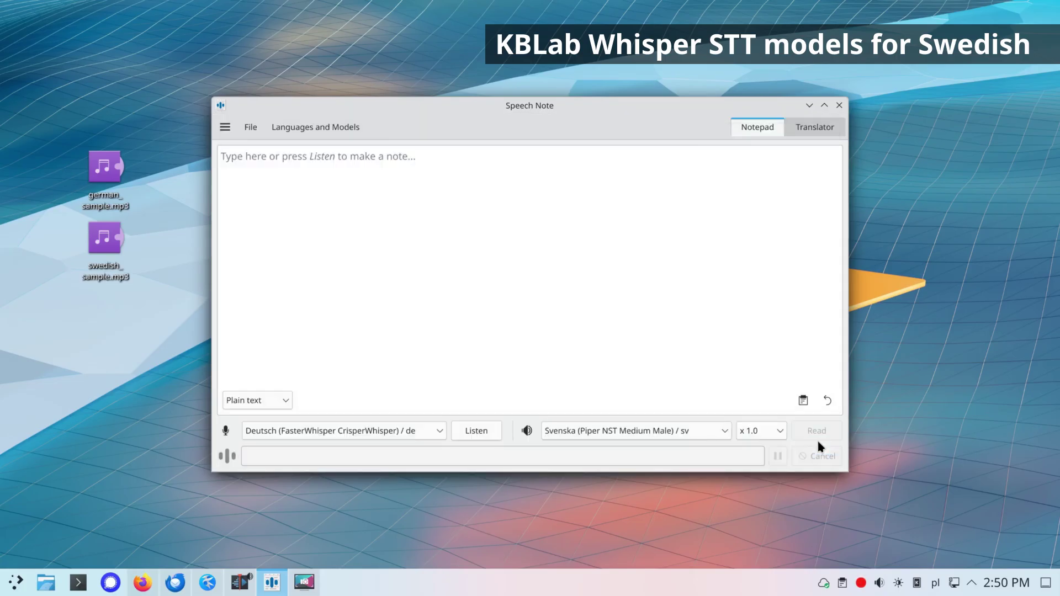
double_click(111, 255)
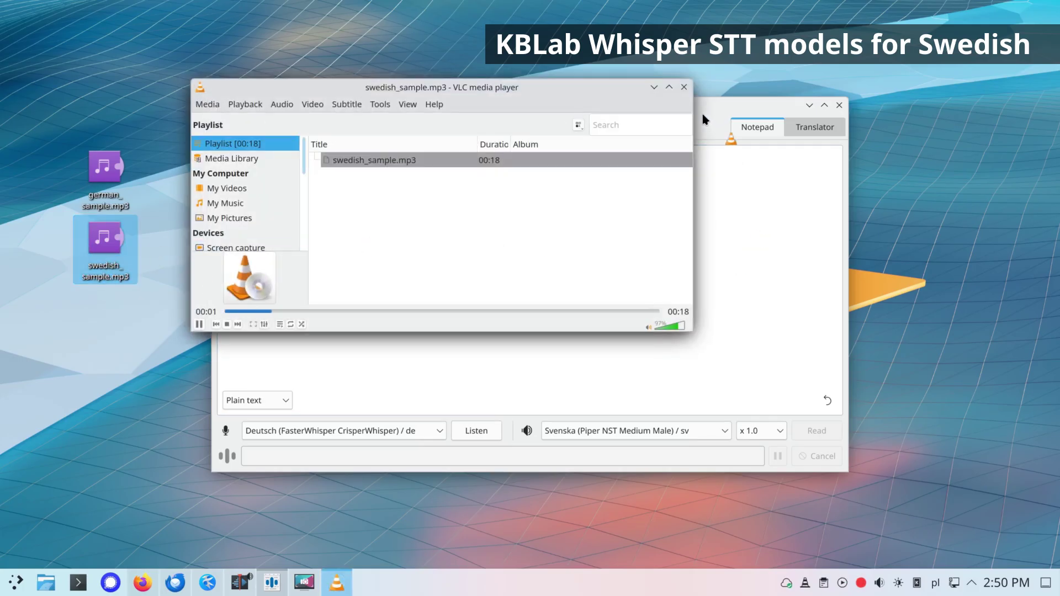
click(684, 86)
click(400, 431)
click(397, 413)
drag(105, 243, 383, 257)
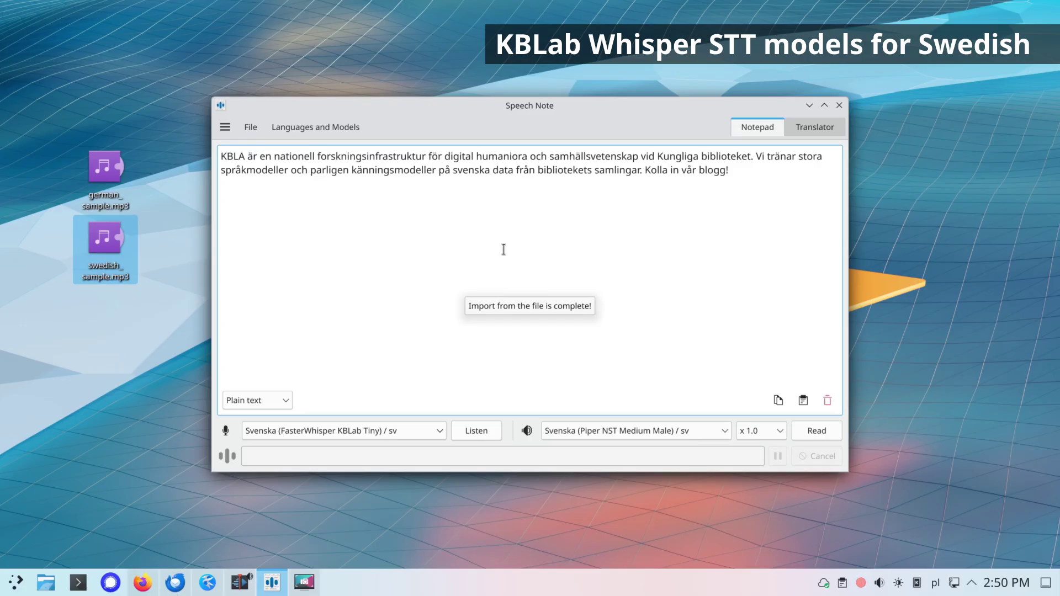
click(827, 401)
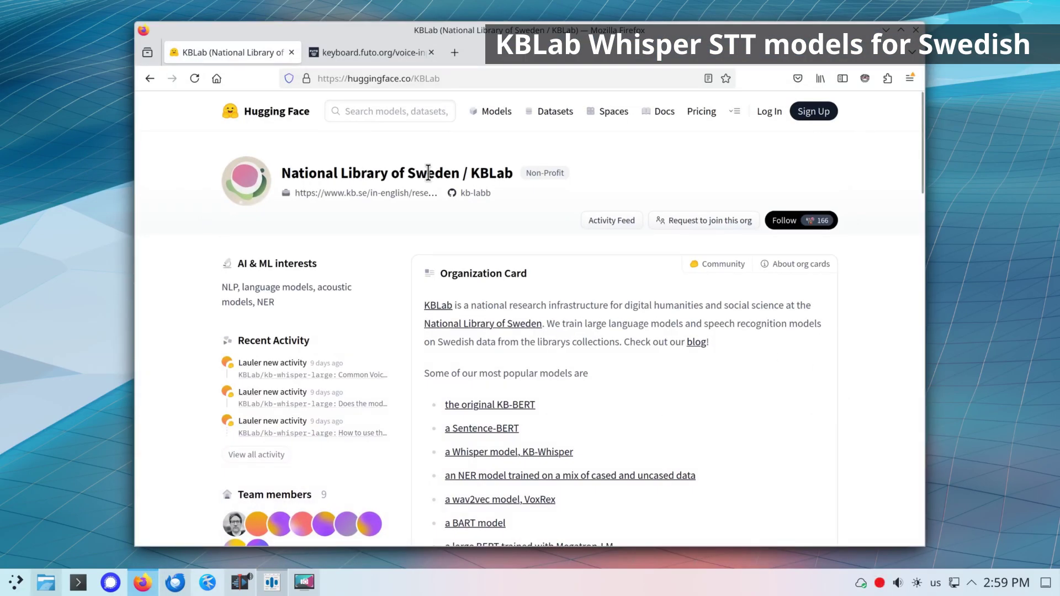
Highlight the National Library of Sweden name on the web page, then deselect it
drag(281, 175, 518, 181)
click(897, 165)
drag(922, 138, 909, 114)
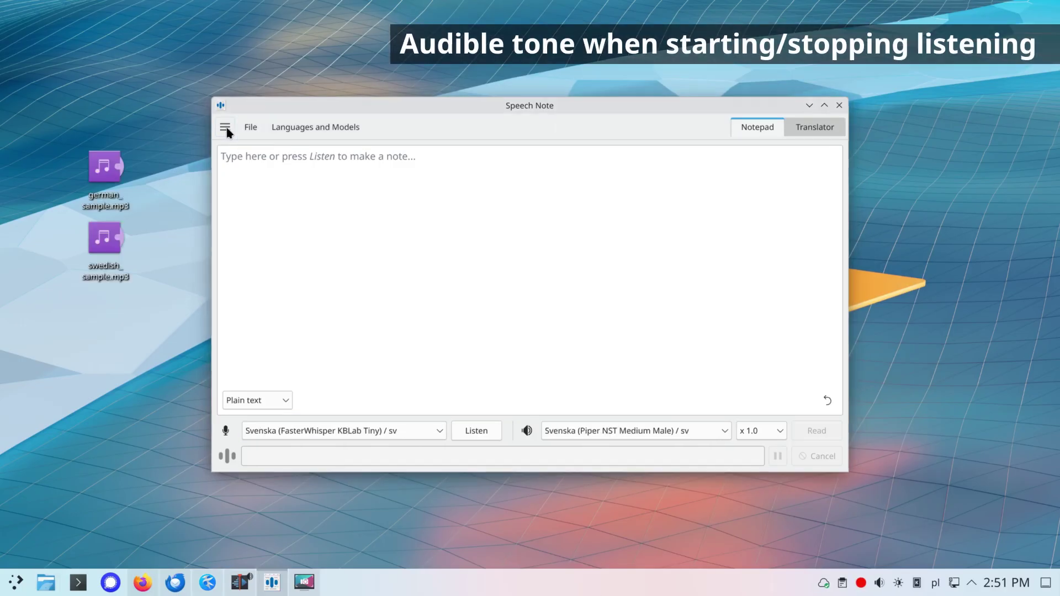
Enable 'Play tone when starting and stopping listening' in the Speech to Text settings
click(225, 127)
click(272, 155)
click(386, 164)
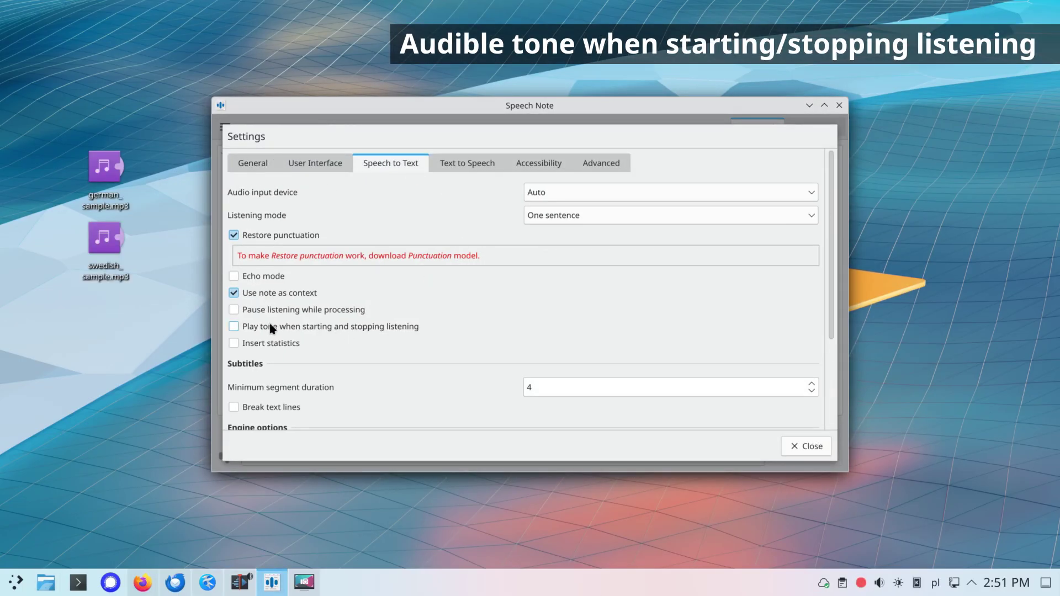
click(232, 325)
click(800, 444)
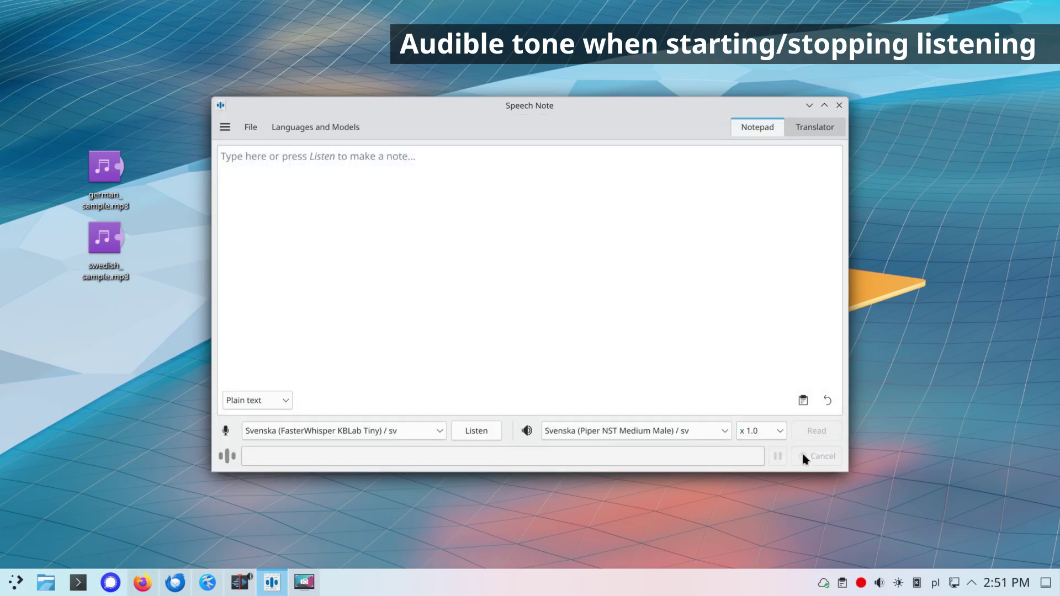
Start and stop listening several times to hear the start and stop tones
click(478, 432)
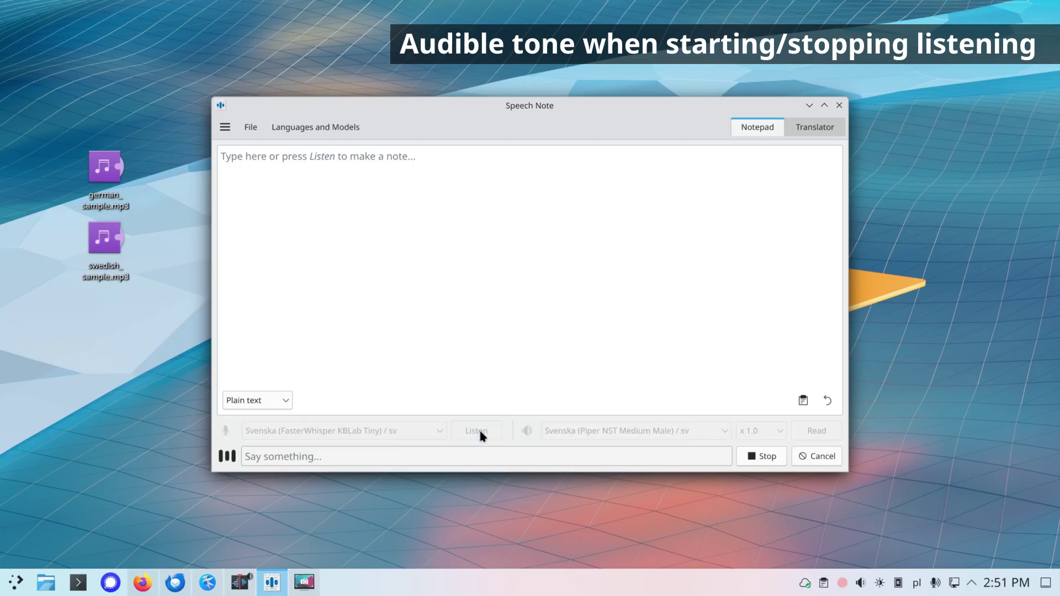
click(773, 461)
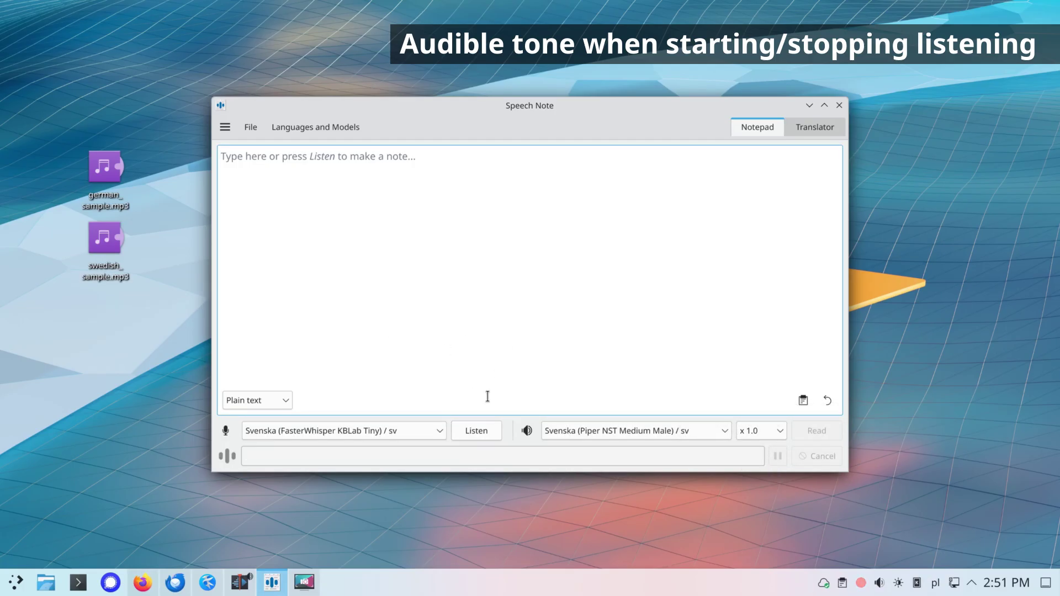
click(479, 431)
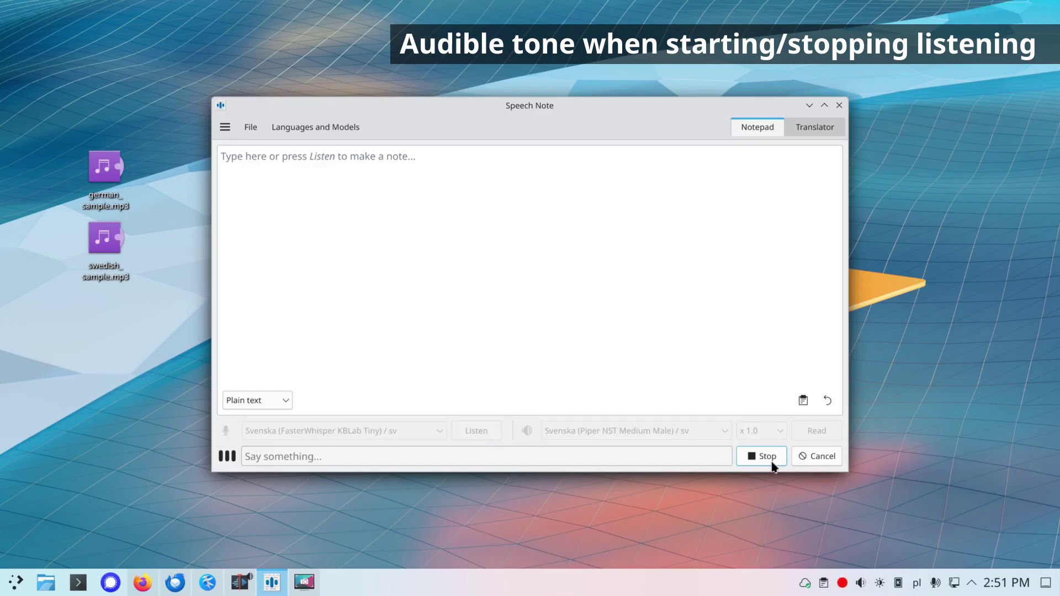
click(773, 462)
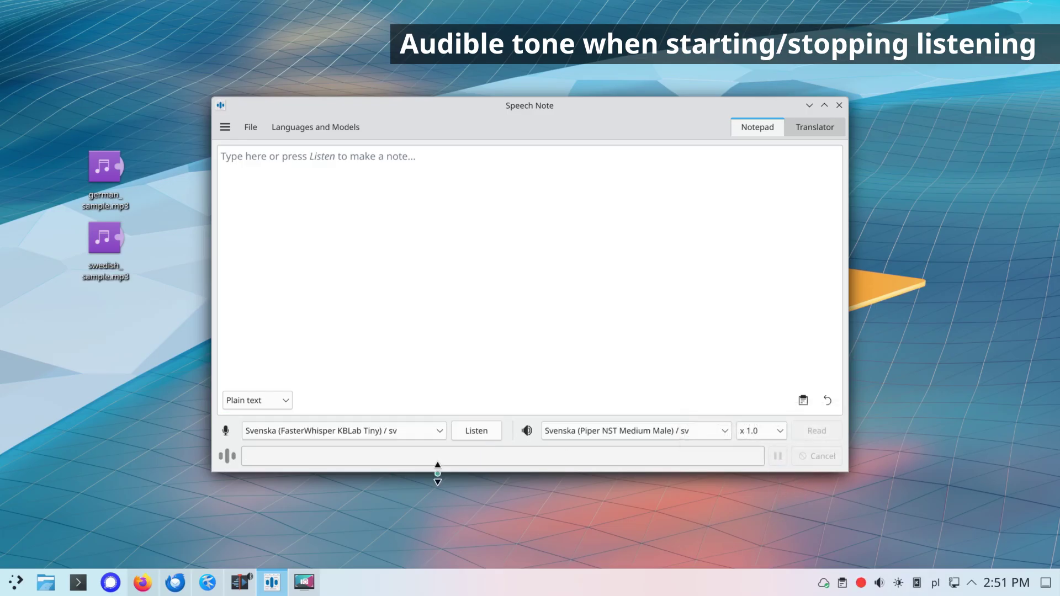
click(491, 431)
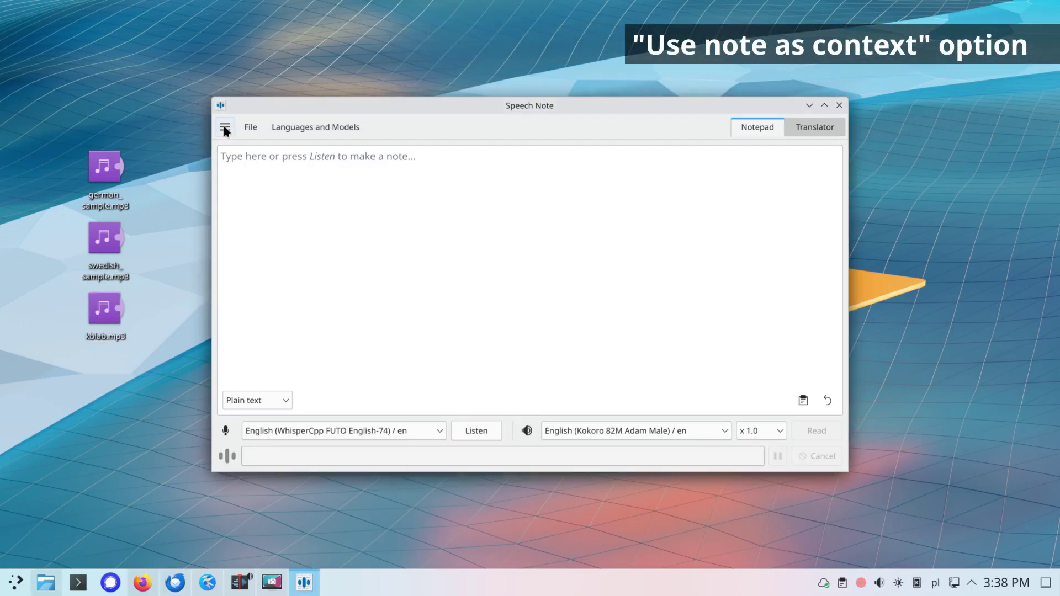
Review the Speech to Text settings
click(224, 128)
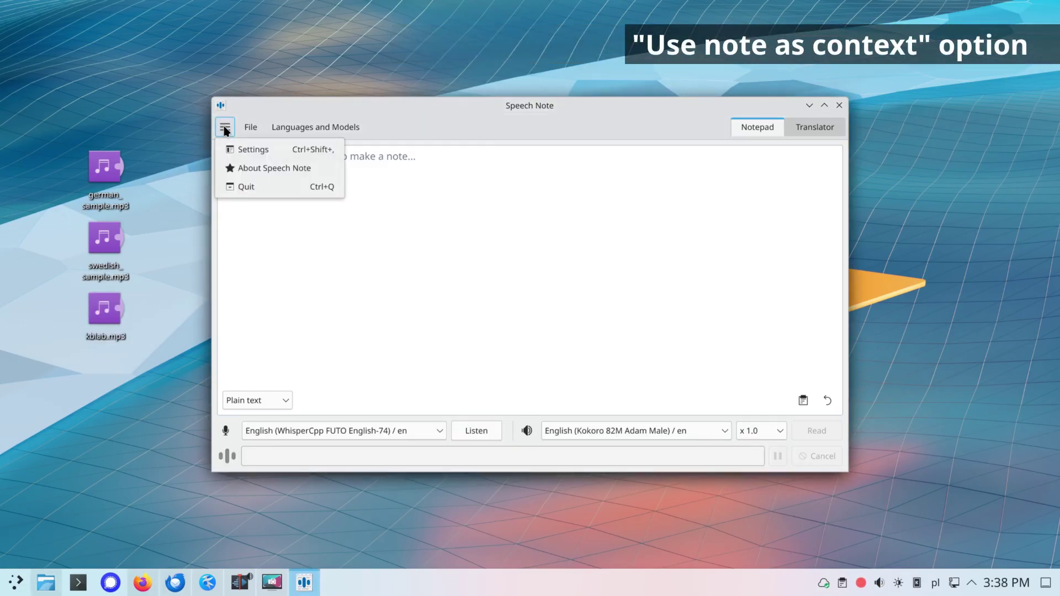
click(256, 147)
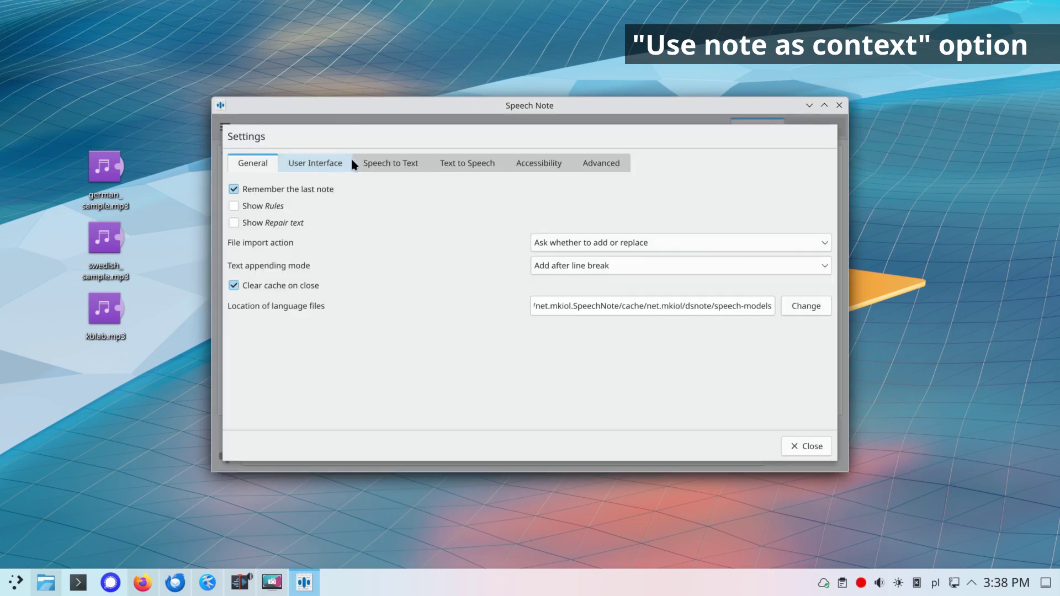
click(389, 168)
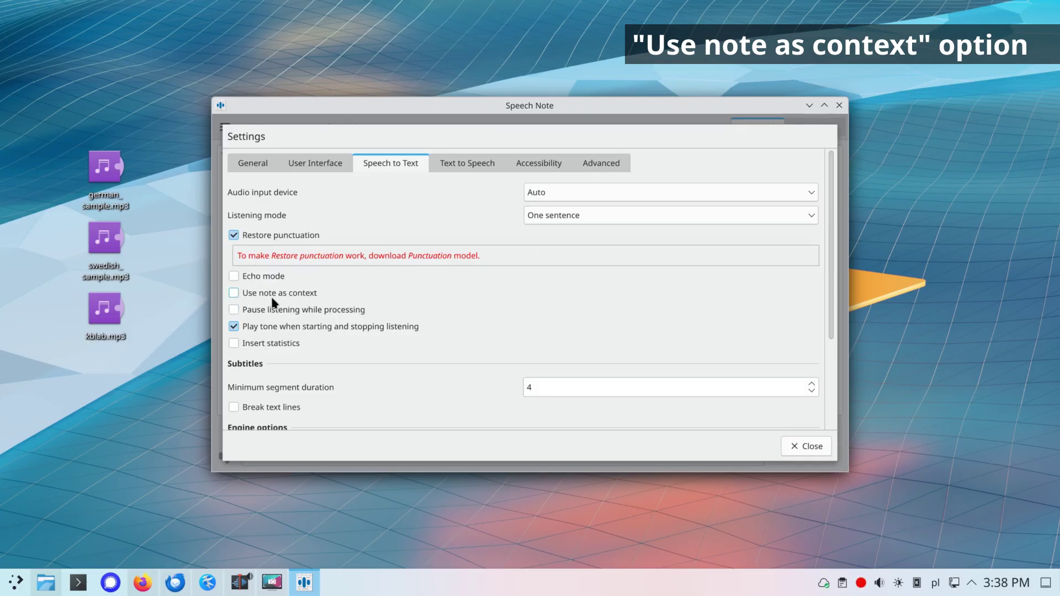
mouse_move(235, 297)
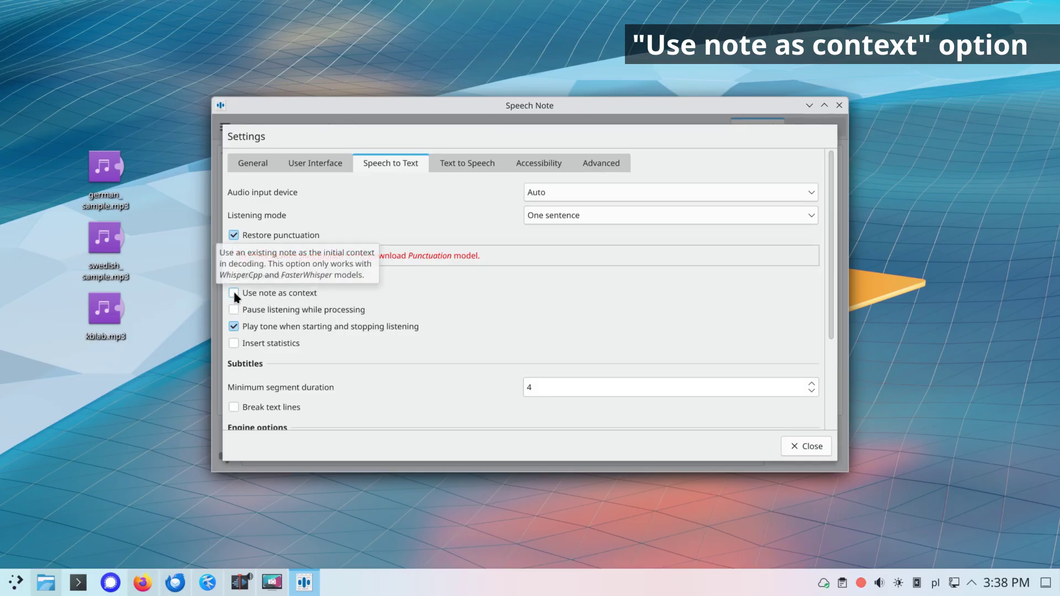
click(812, 446)
Paste the KBLab article into the note, transcribe kblab.mp3 into it, then clear the note
text(Improving Swedish speech recognition KBLab proudly presents KB-Whisper, a speech to text model fine-tuned using 50,000 hours of transcribed speech. Traditionally, Automatic Speech Recognition (ASR) systems have been based on models that either require an extensive unsupervised pretraining or supervised training that demands very high-quality orthographic transcripts, which are rare and expensive to produce. The Whisper model (Radford et al. 2022), originally released by OpenAI has revolutionized automatic speech recognition, by showing that high performance could be achieved with a slight decrease in quality of the transcript, thus unlocking large amounts of training data that has hitherto not been used. Subtitles for TV often use abbreviations to fit the text on the screen, and are not considered a gold standard transcription. However, Radford et al. (2022) showed that this training data, extracted from the web, was still good enough for Whisper to learn.)
drag(343, 355, 156, 119)
click(334, 351)
drag(105, 312, 373, 335)
key(Return)
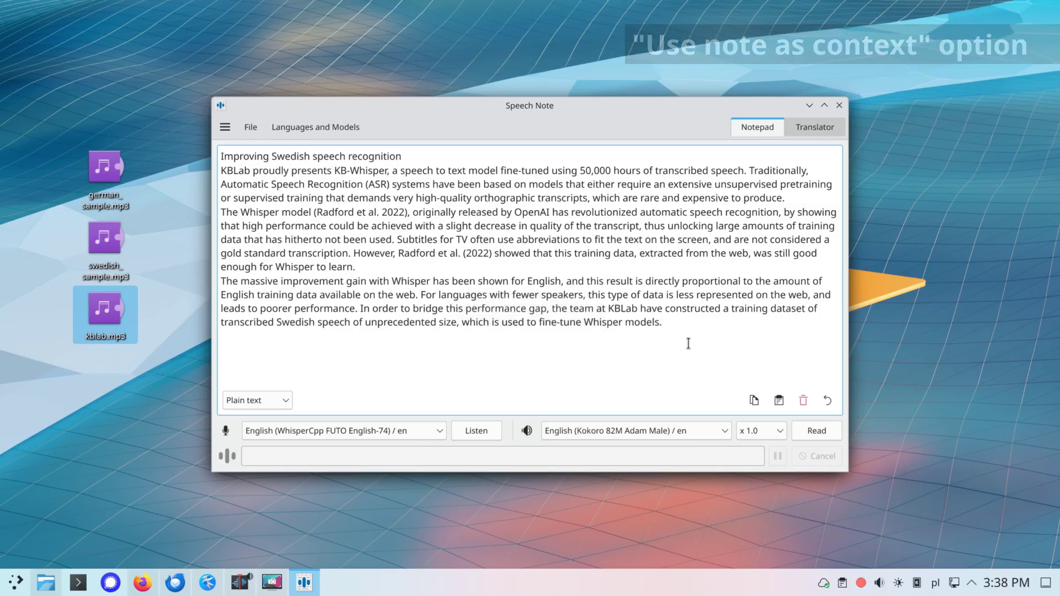
click(804, 401)
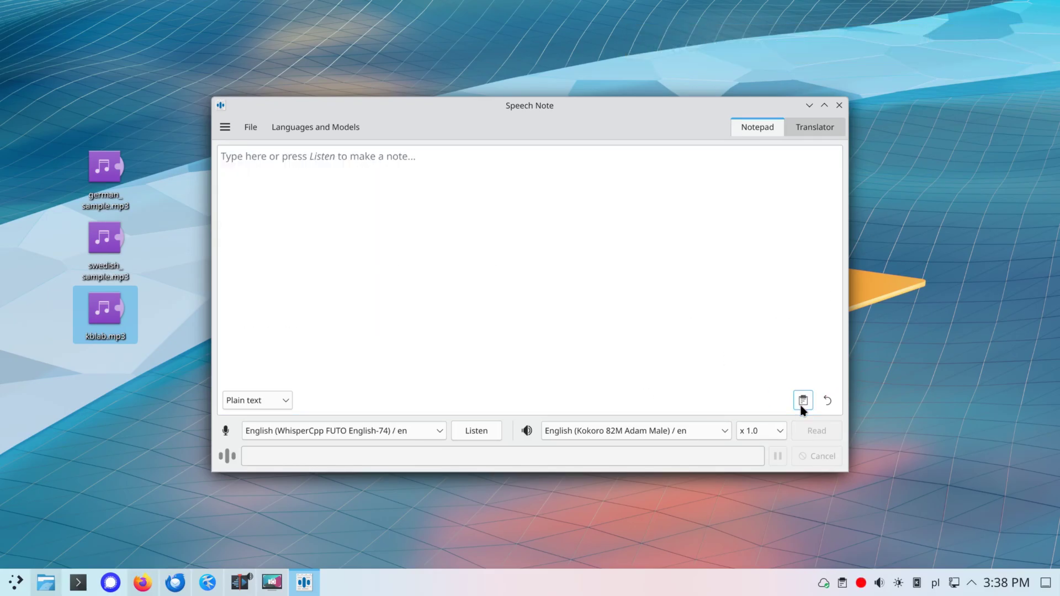
Set the Speech to Text listening mode to 'Always on' with 'Pause listening while processing' enabled
click(225, 126)
click(245, 146)
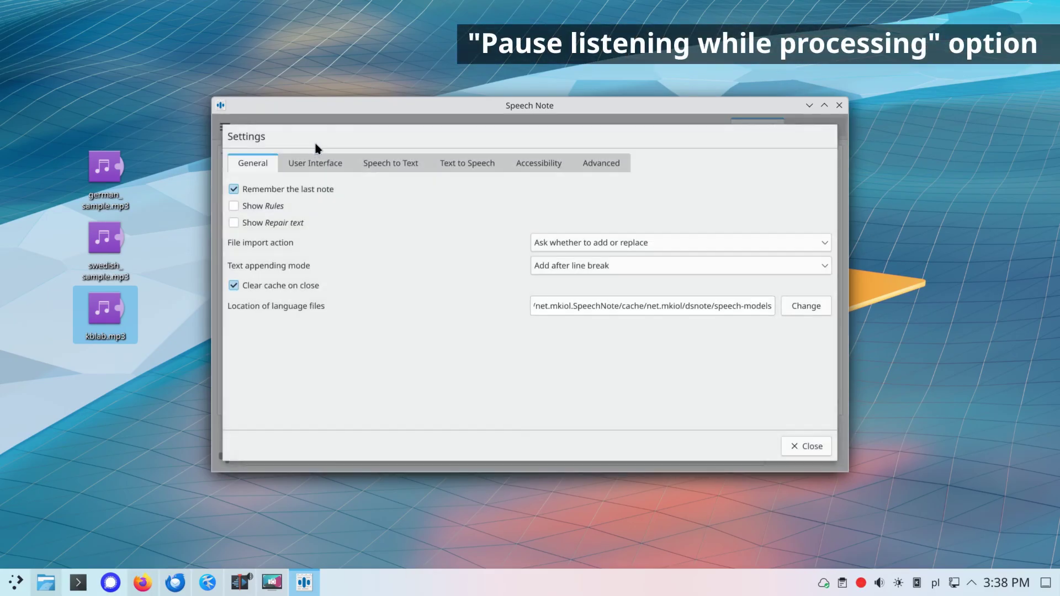
click(418, 167)
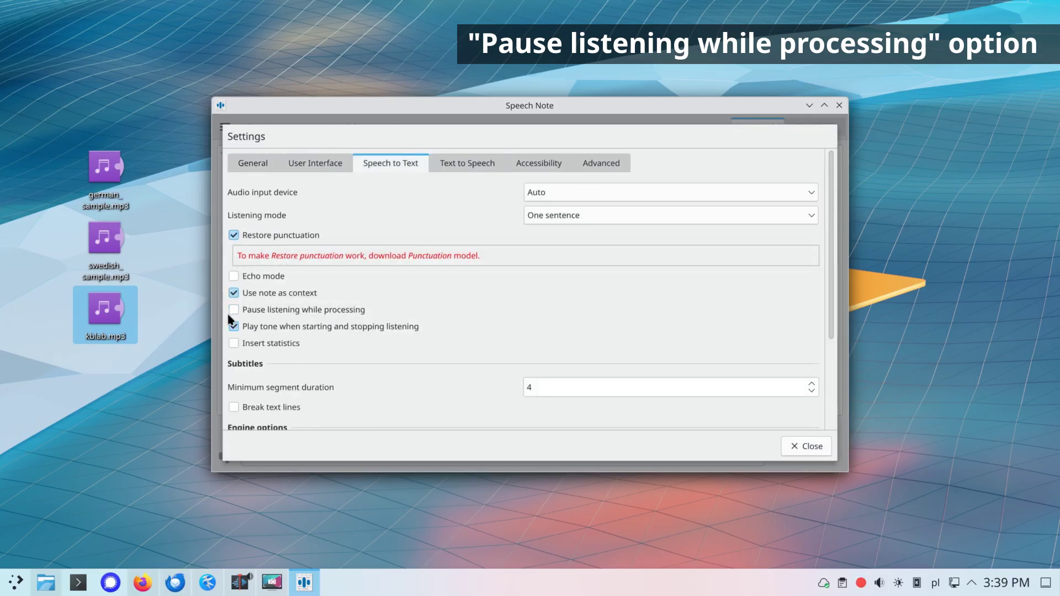
click(590, 217)
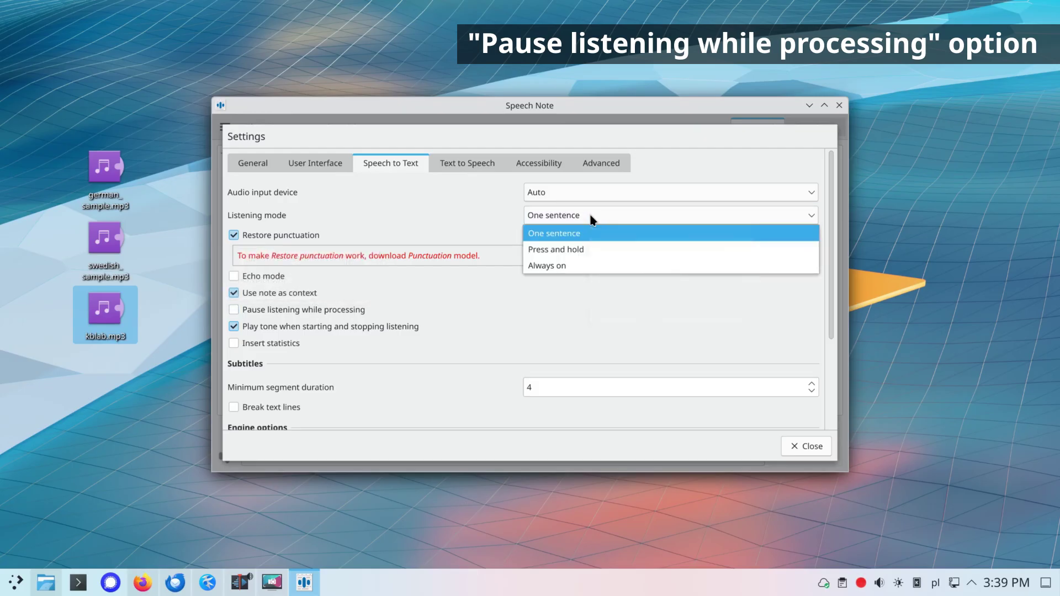
click(578, 266)
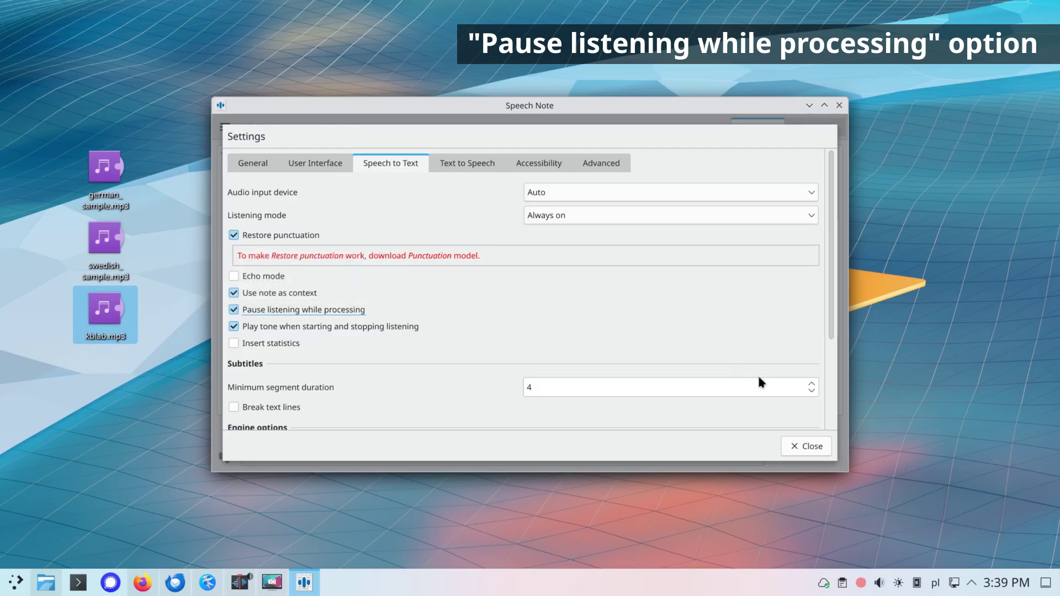
click(803, 446)
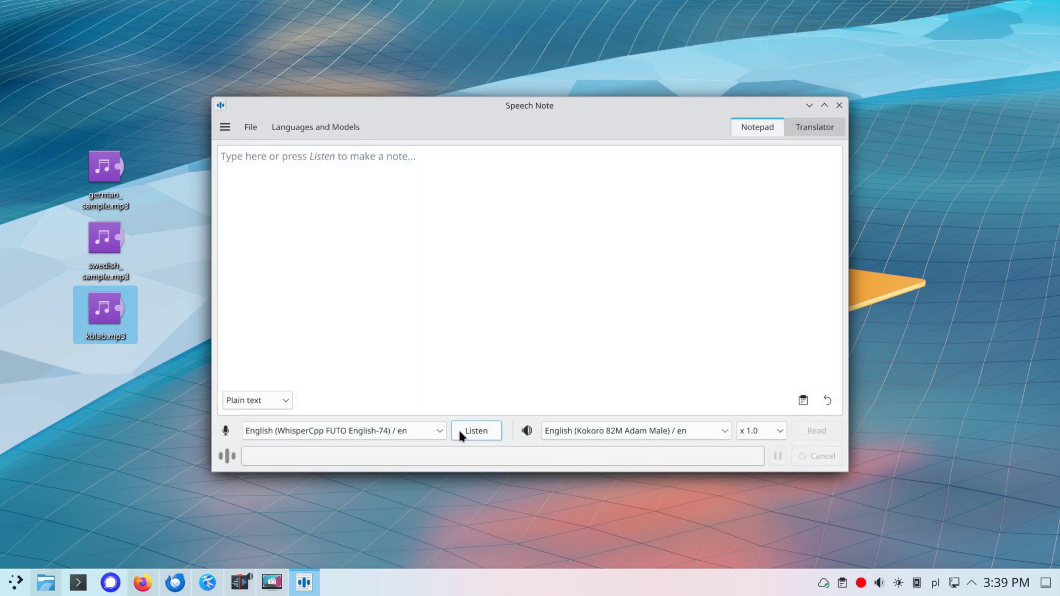
click(225, 127)
click(243, 150)
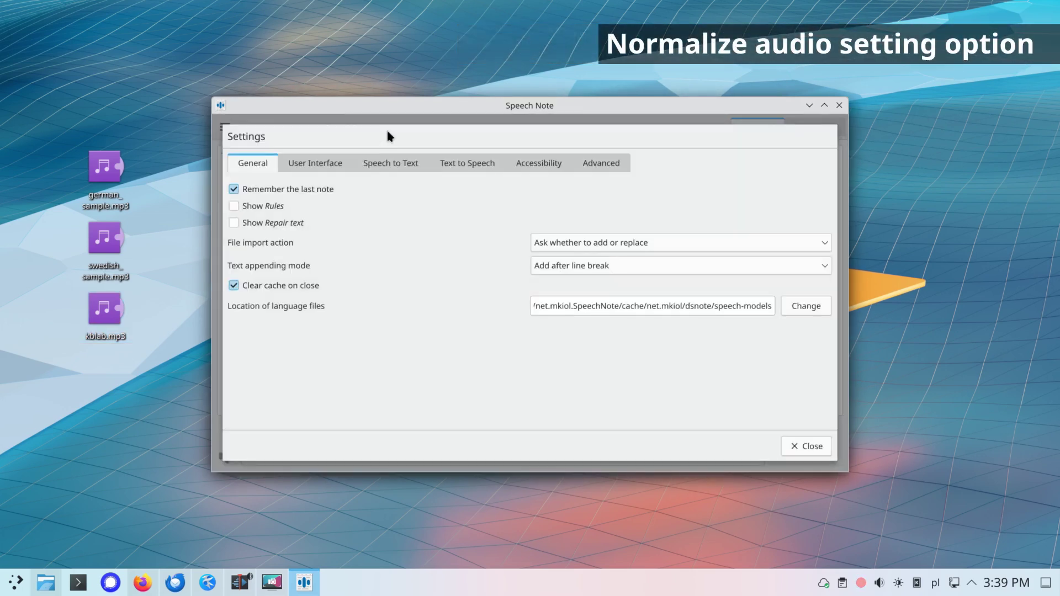
click(443, 164)
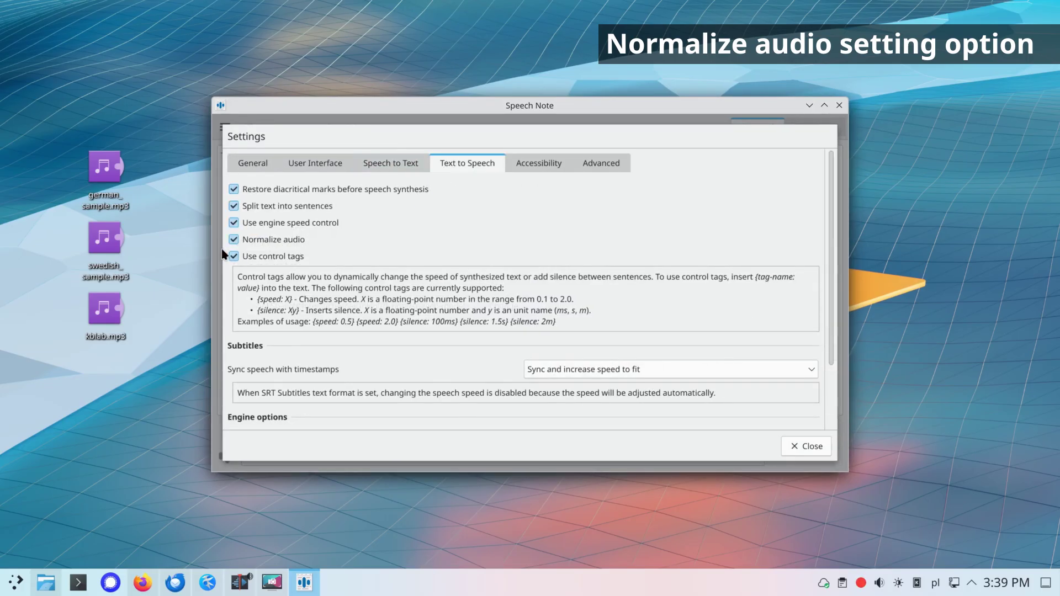
mouse_move(231, 245)
click(807, 446)
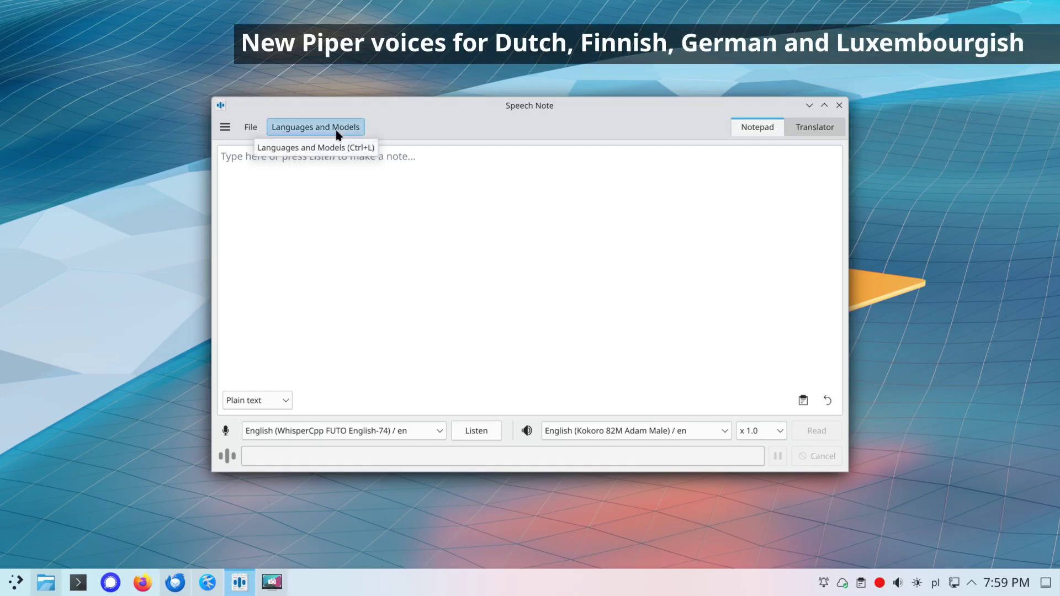
Browse the Dutch text-to-speech voices (filtering for 'pip'), then the Finnish voices
click(331, 127)
click(706, 139)
text(dut)
click(691, 166)
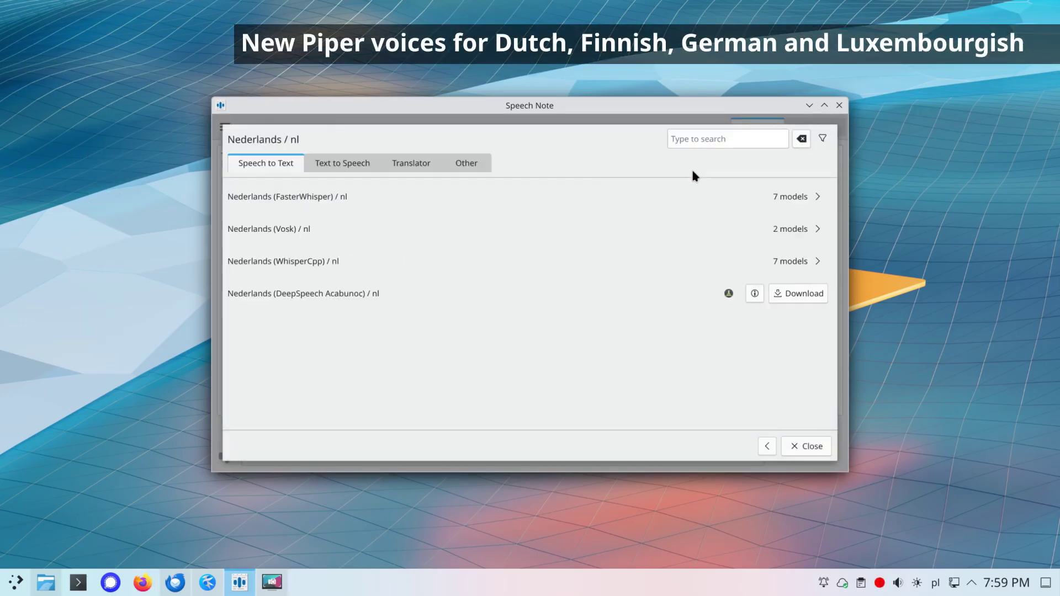
click(355, 164)
click(765, 129)
text(pip)
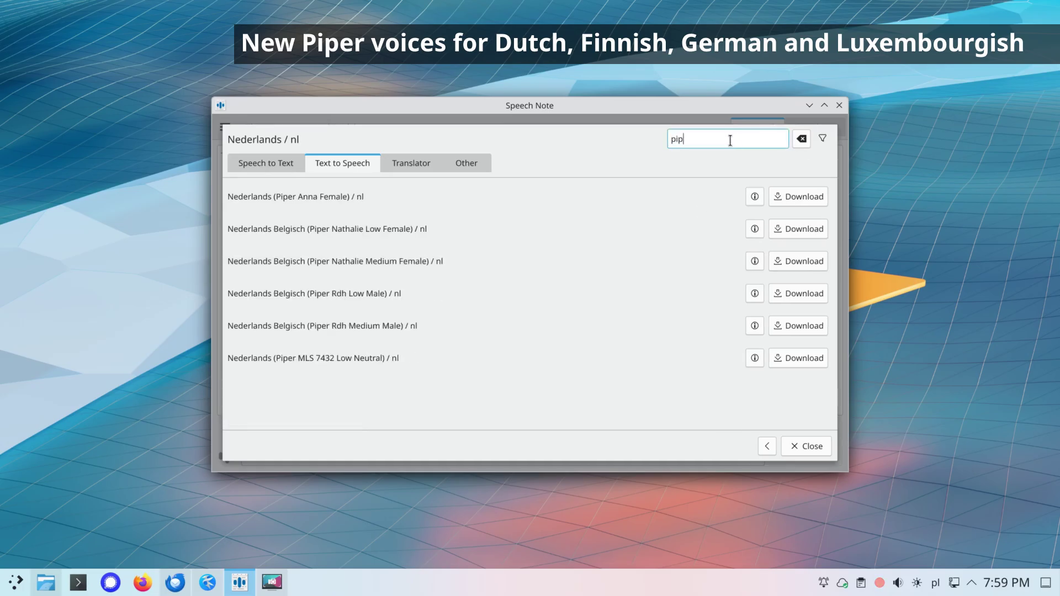
click(767, 446)
key(ctrl+a)
text(fi)
click(552, 170)
click(339, 169)
click(767, 446)
Browse the German and Luxembourgish text-to-speech voices
key(ctrl+a)
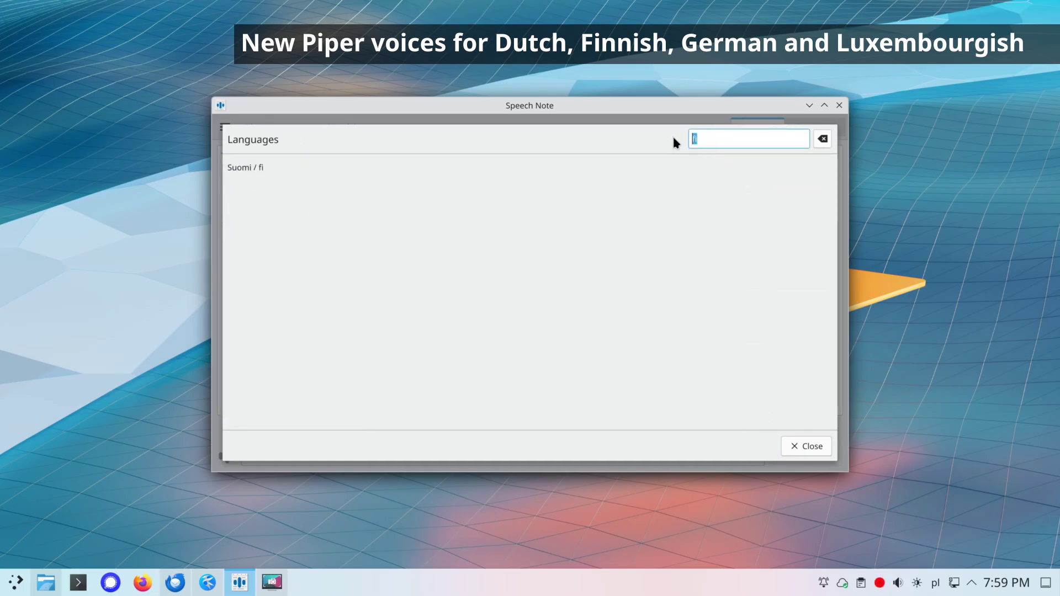
text(ger)
click(552, 168)
click(342, 164)
drag(831, 227, 845, 287)
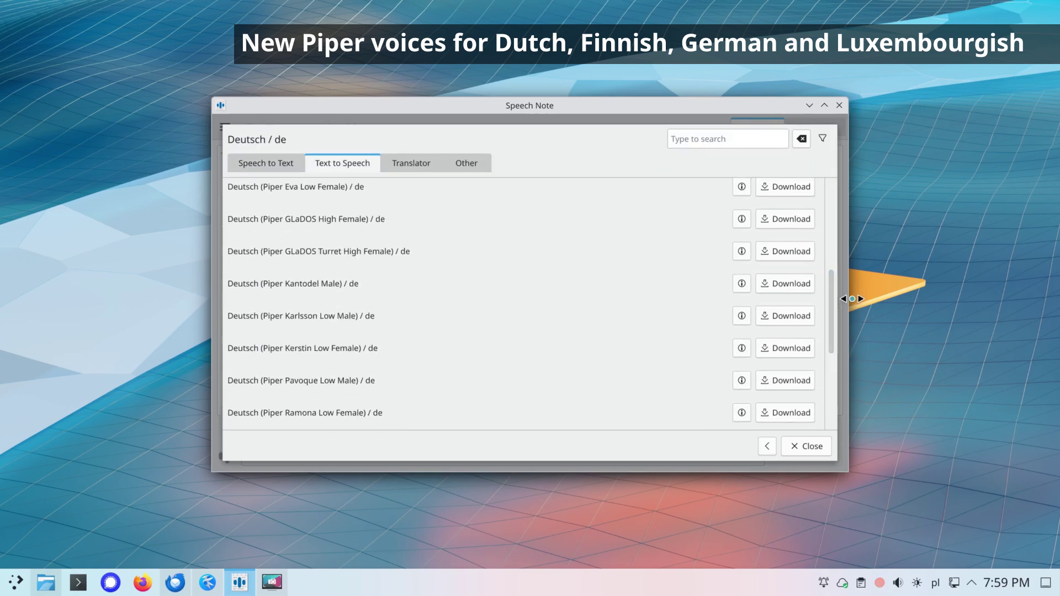
key(Escape)
key(ctrl+a)
text(lu)
click(460, 167)
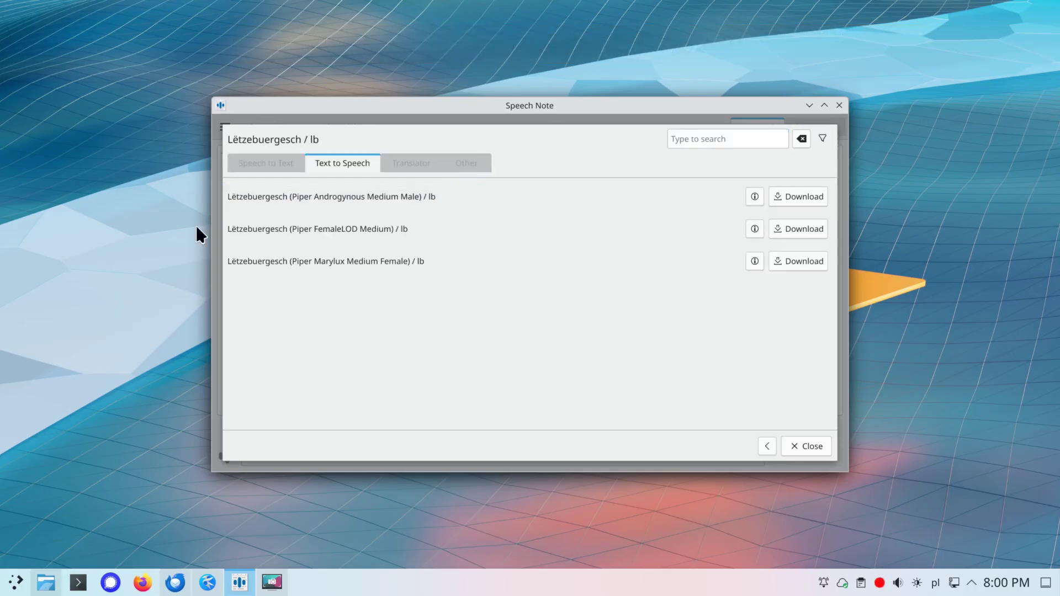
click(806, 446)
click(289, 129)
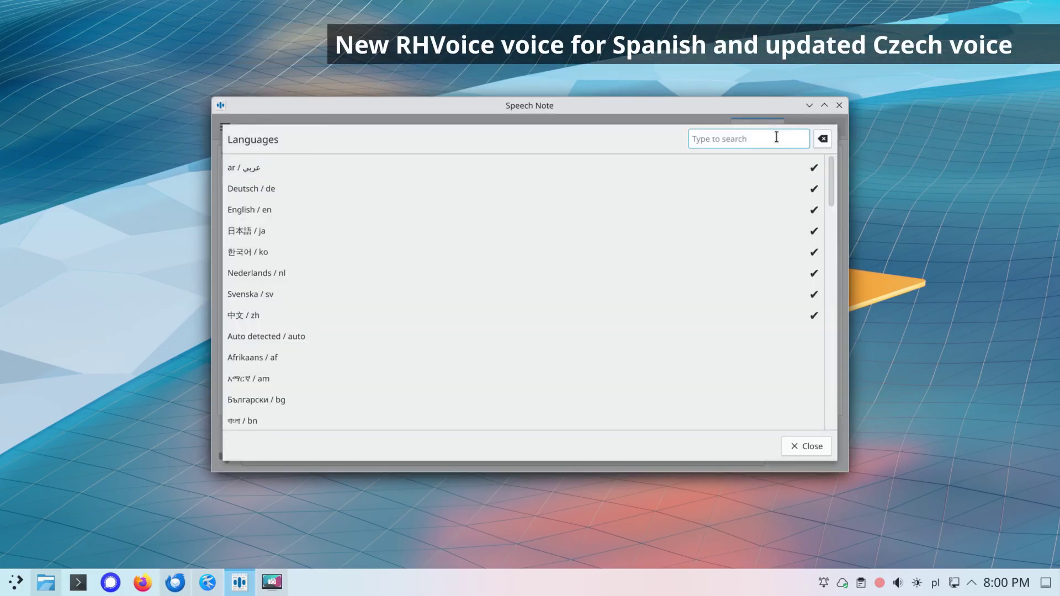
Browse the Spanish and Czech text-to-speech voices
text(sp)
click(365, 187)
click(359, 164)
drag(845, 245, 847, 386)
scroll(368, 325, down, 3)
click(767, 446)
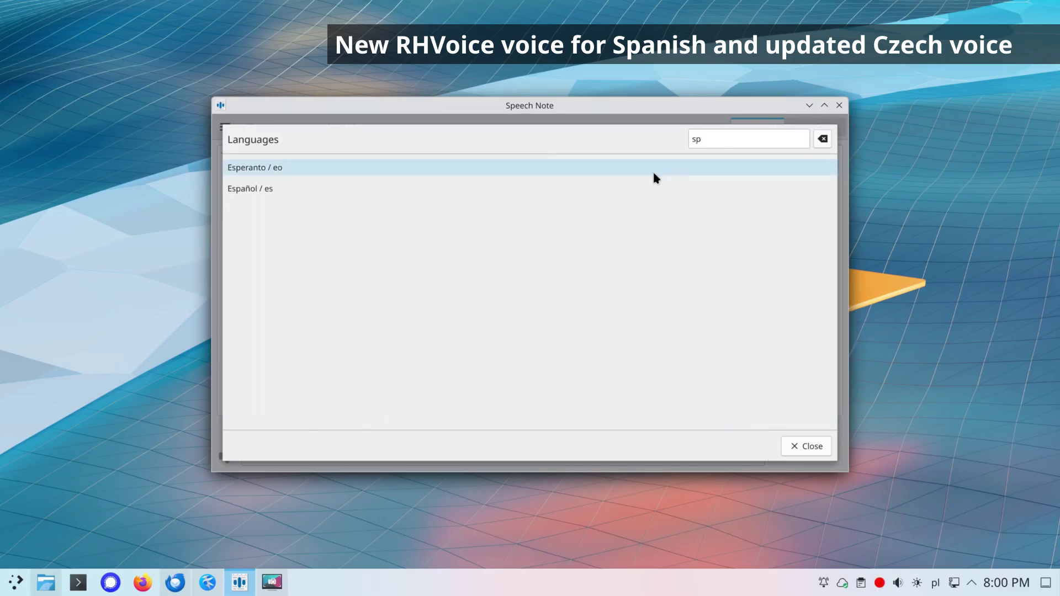
key(ctrl+a)
text(cz)
click(486, 168)
click(342, 163)
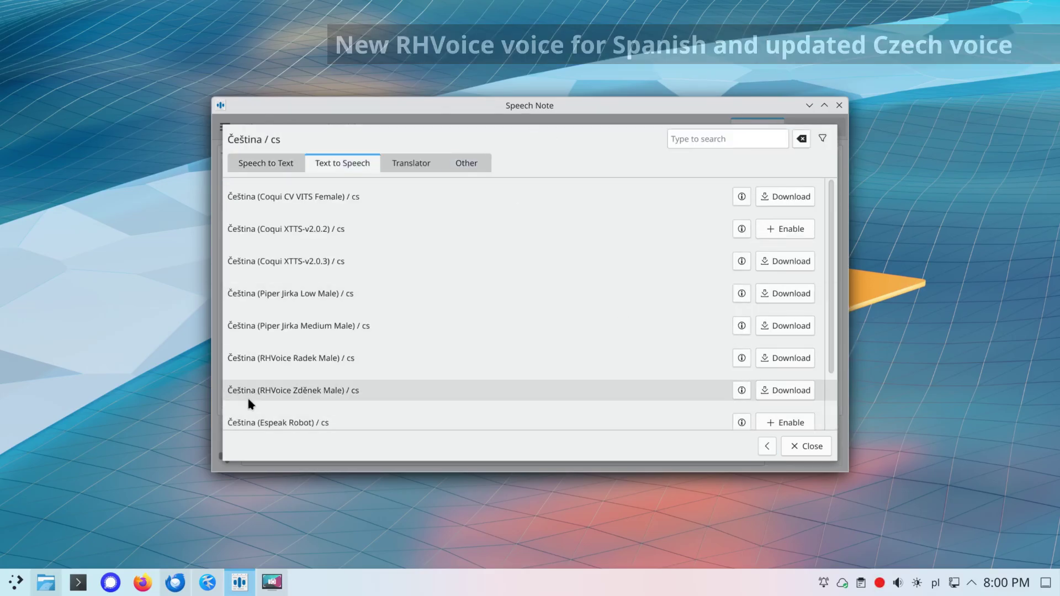
key(Escape)
Translate 'Hello, how are you doing?' into Arabic
click(814, 127)
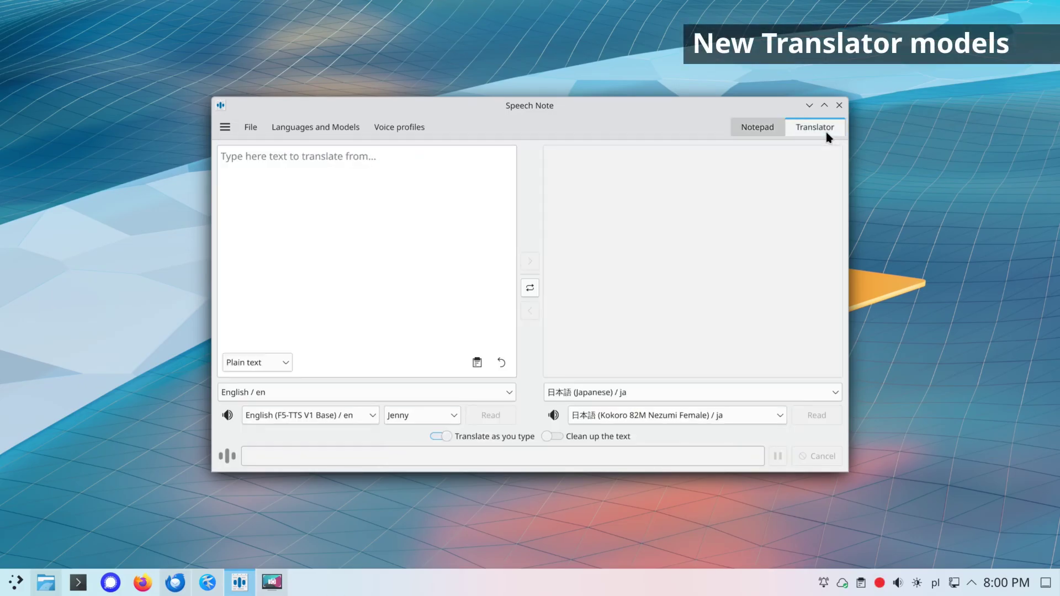
click(641, 392)
click(654, 310)
click(438, 294)
text(Hello, how a)
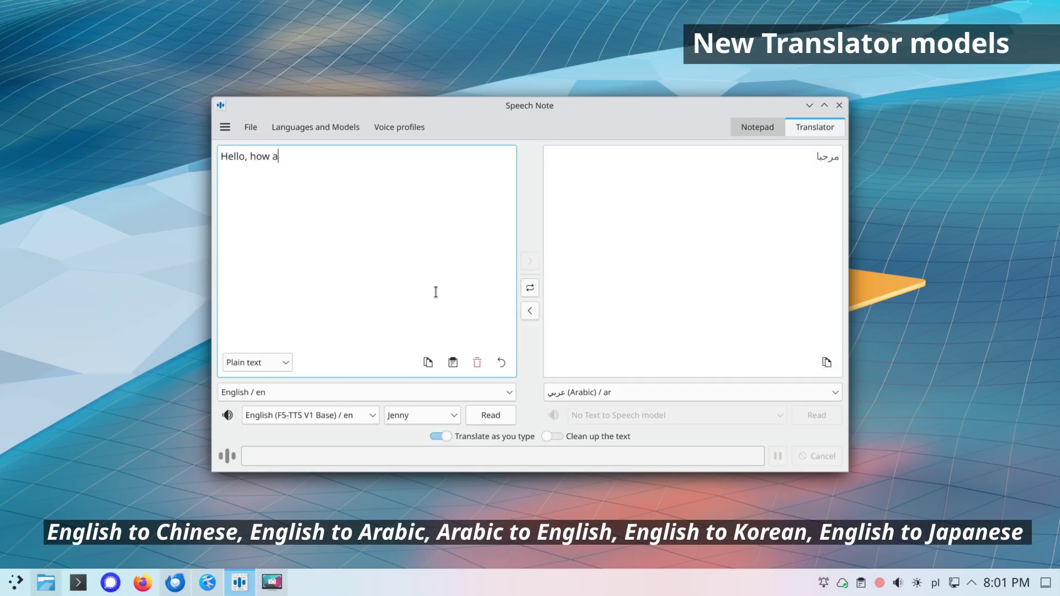
text(re you doing?)
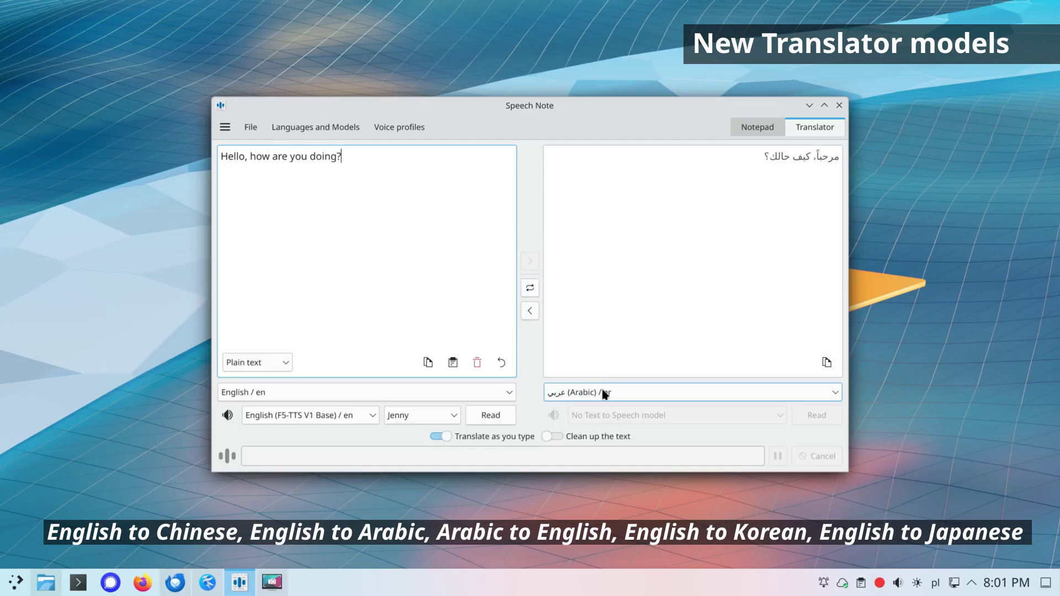
Change the translation target to Japanese, then Korean, then Chinese
click(634, 391)
click(632, 329)
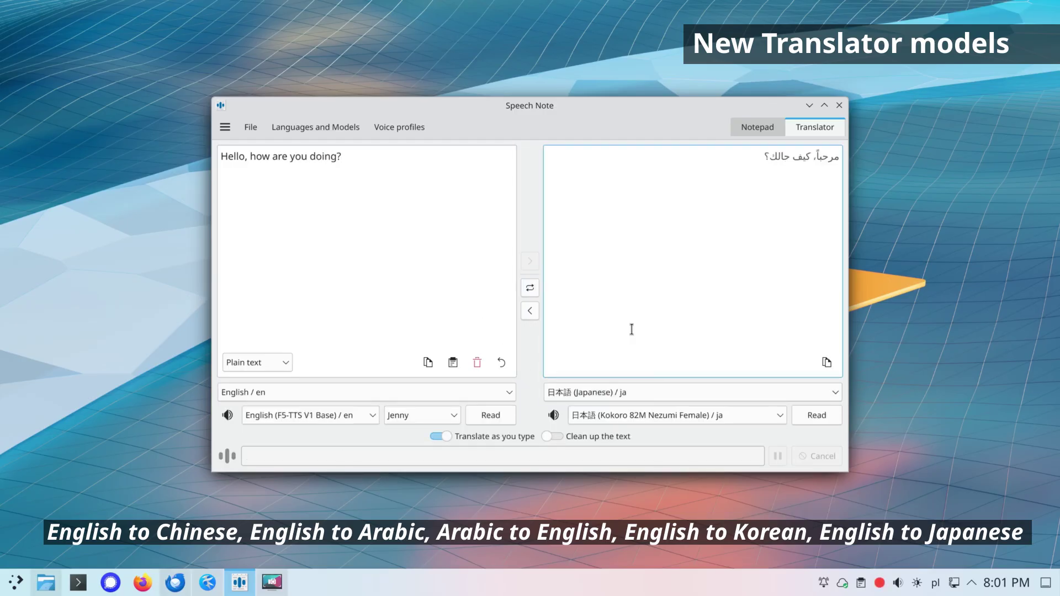
click(662, 394)
click(664, 337)
click(687, 393)
click(678, 369)
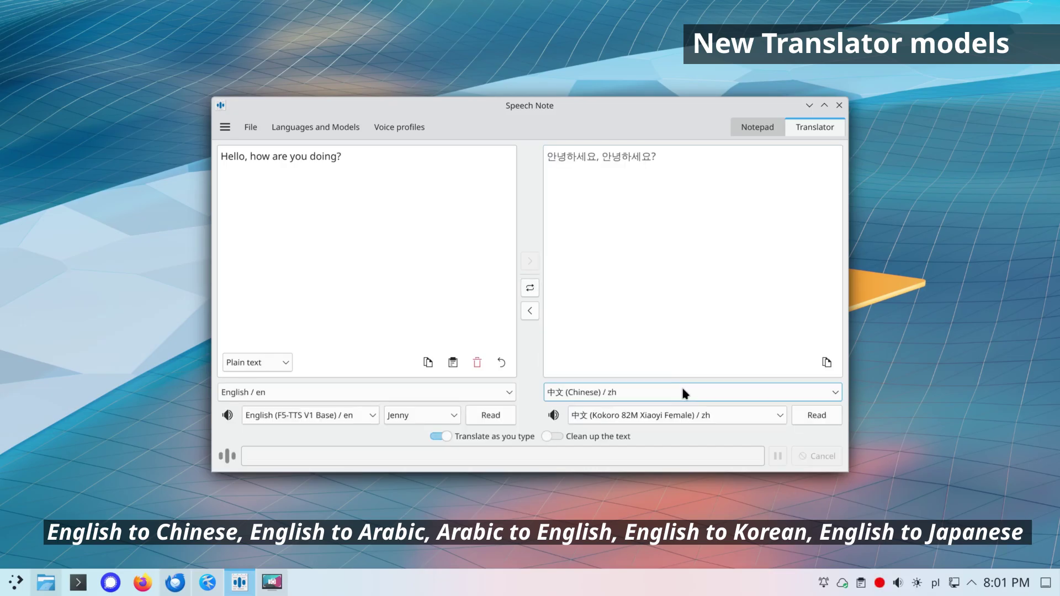
click(681, 485)
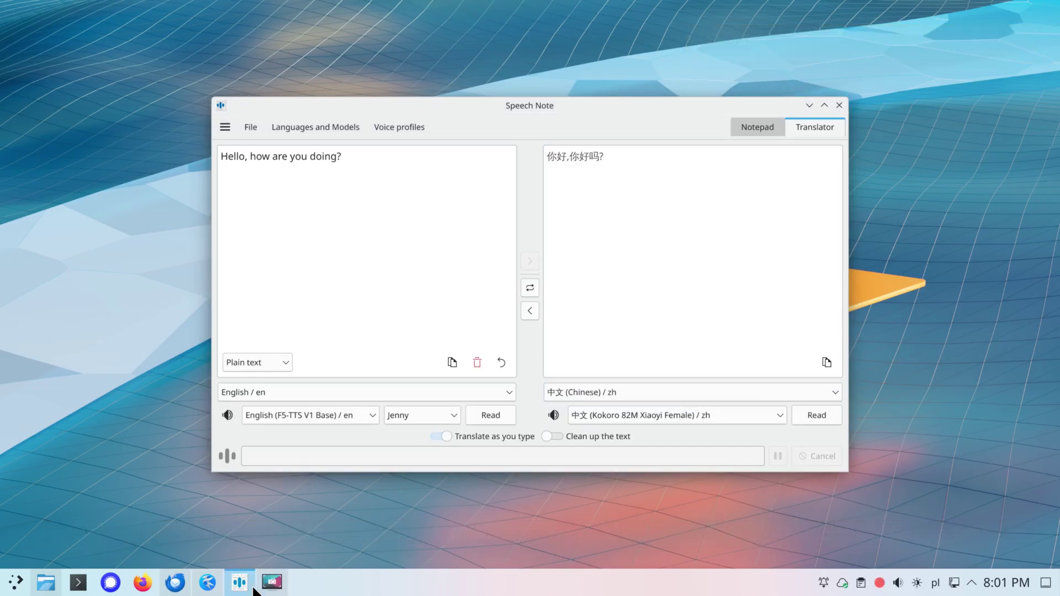
Turn on the Rules option in Speech Note's settings
click(758, 127)
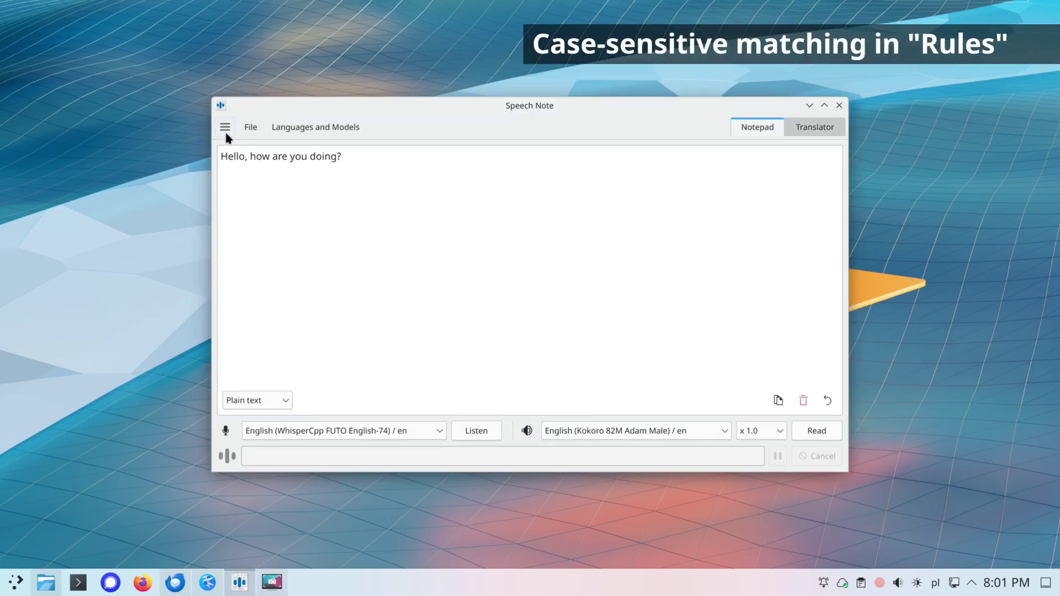
click(224, 127)
click(231, 152)
click(268, 204)
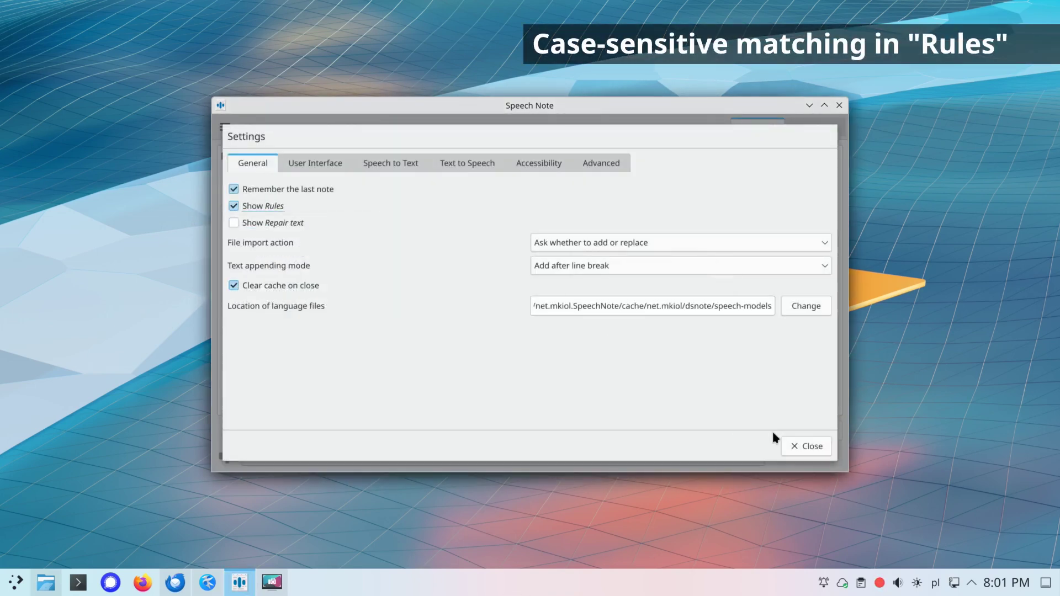
click(806, 446)
Open the 'period' replacement rule, then cancel the edit and close the Rules list
click(387, 127)
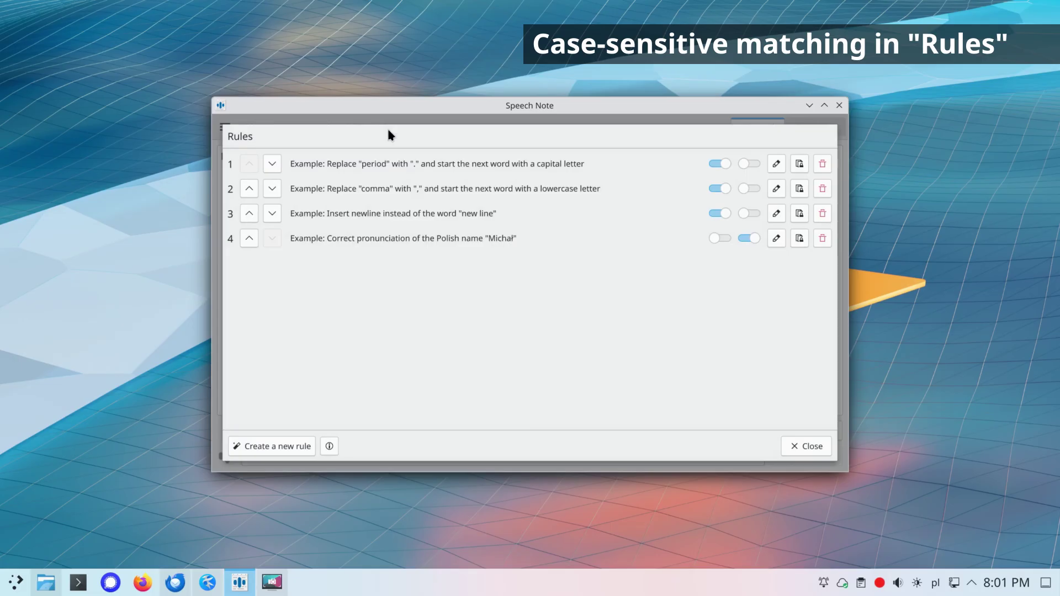
click(777, 163)
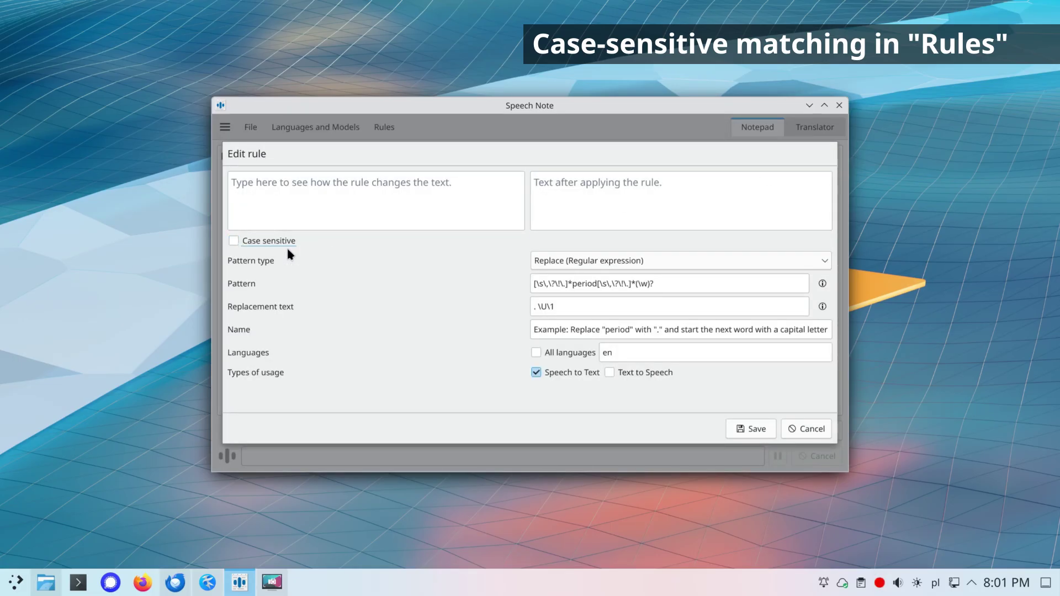
click(809, 429)
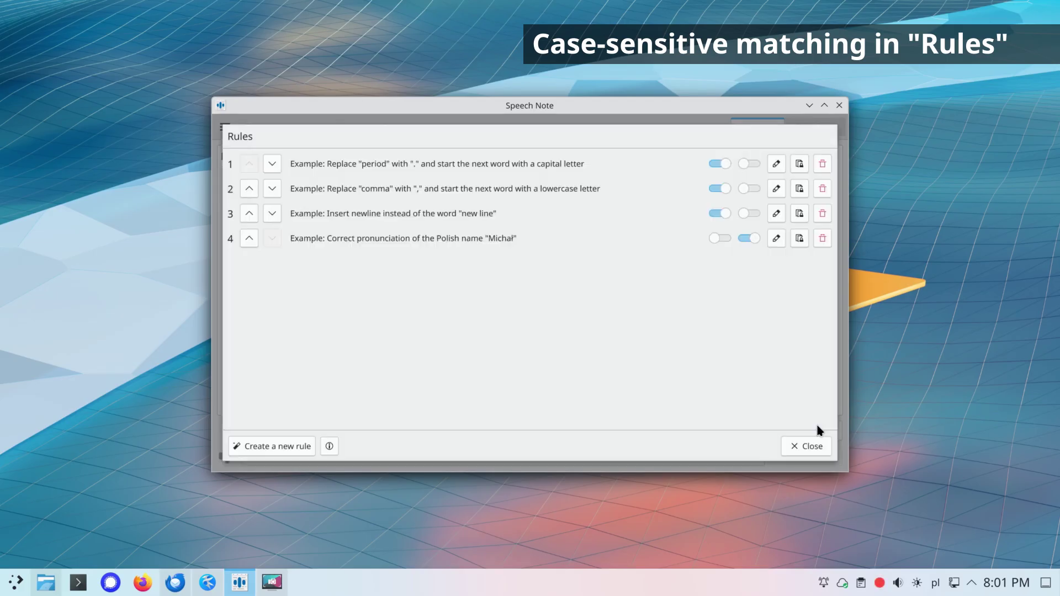
click(815, 449)
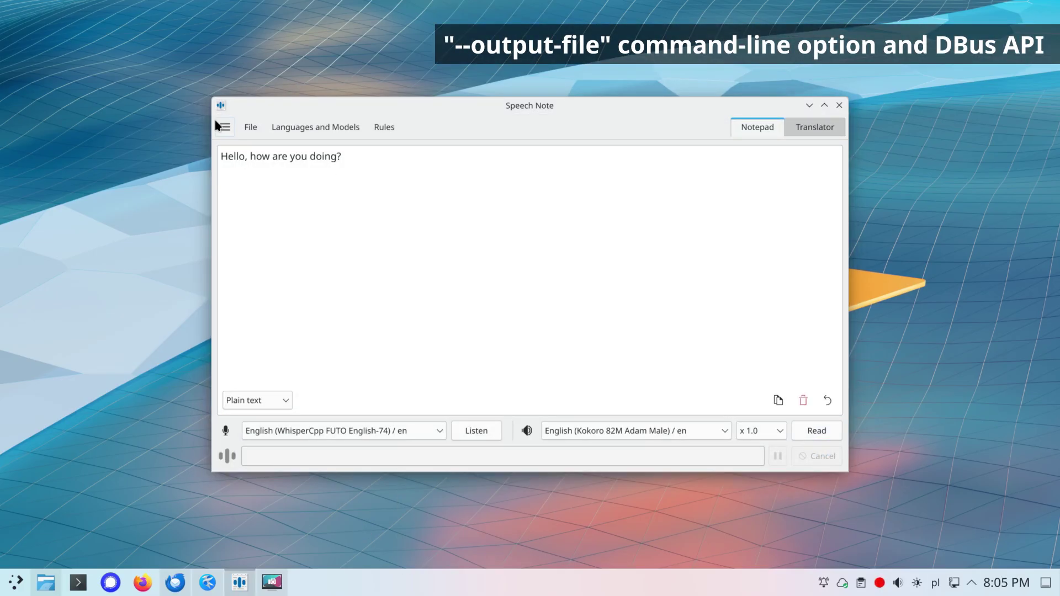
Enable 'Allow external applications to invoke actions' in the Accessibility settings
click(225, 127)
click(253, 154)
key(ctrl+shift+Tab)
key(ctrl+shift+Tab)
click(233, 229)
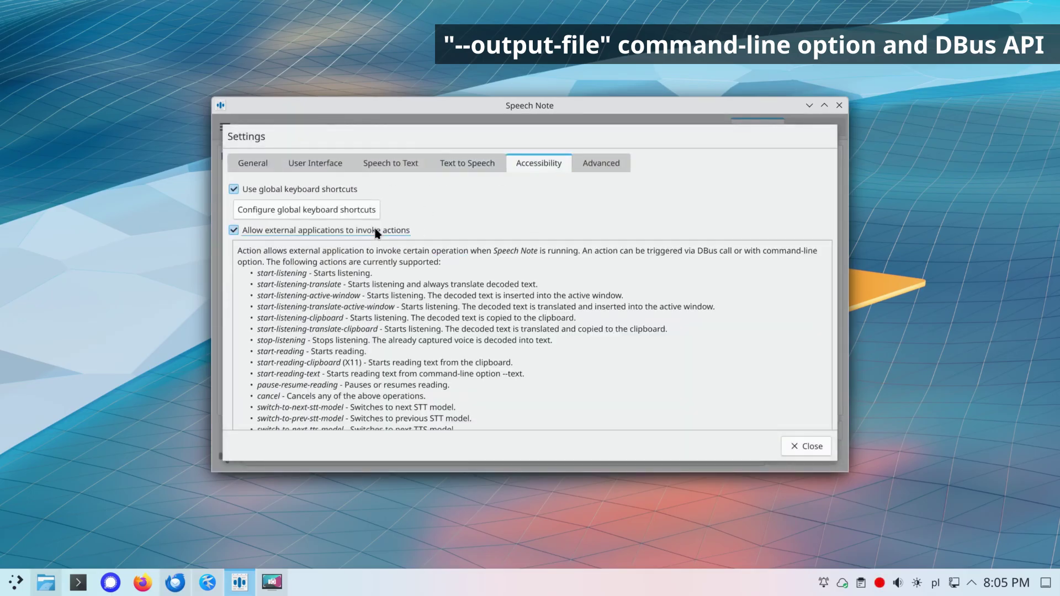
click(804, 449)
Open an enlarged Konsole terminal and change into the Desktop folder
click(76, 581)
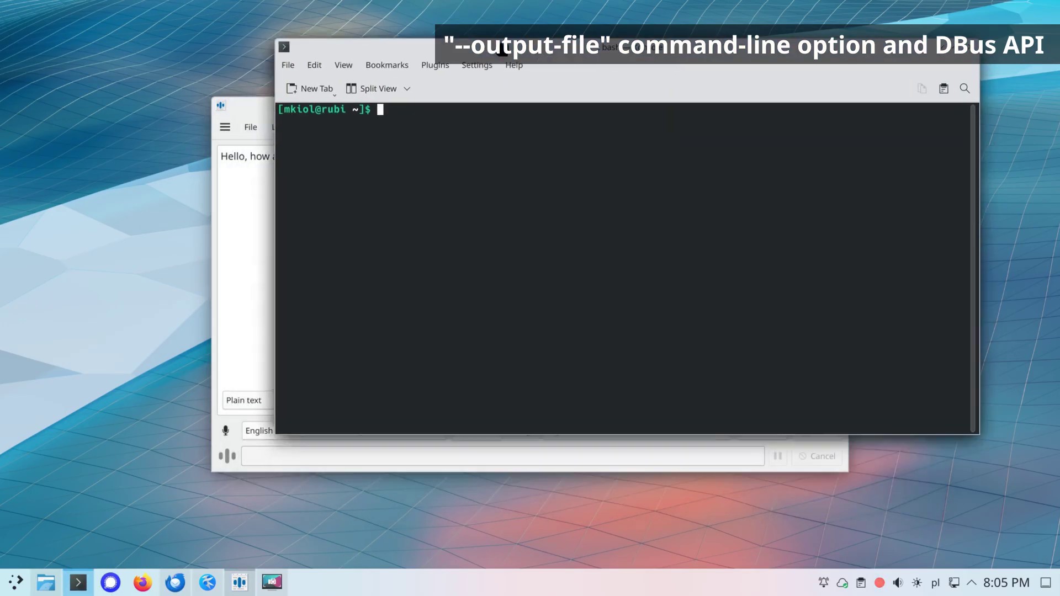
drag(980, 442, 1036, 471)
key(ctrl+minus)
key(ctrl+minus)
text(cd Desktop/)
key(Return)
key(Return)
key(Return)
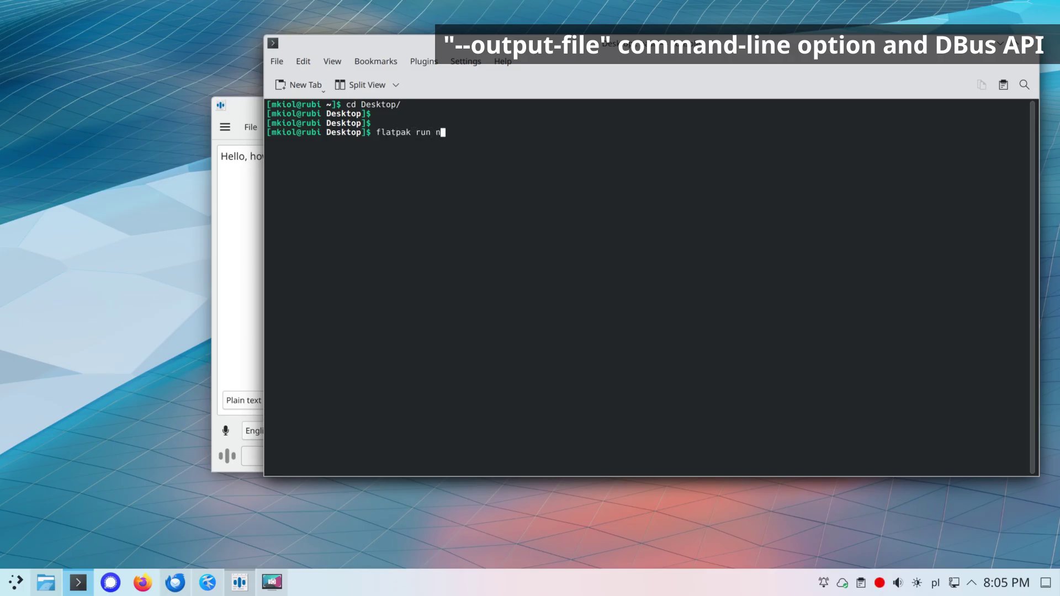
List Speech Note's command-line options with 'flatpak run net.mkiol.SpeechNote --help'
text(flatpak run net.m)
key(Tab)
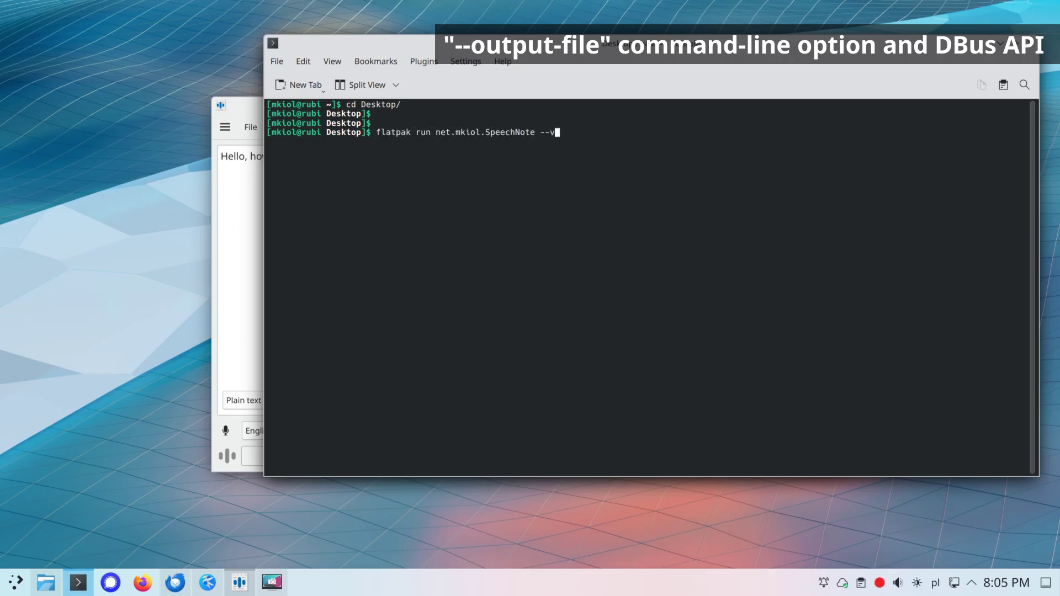
text(--help)
key(Return)
key(ctrl+plus)
key(ctrl+plus)
key(ctrl+plus)
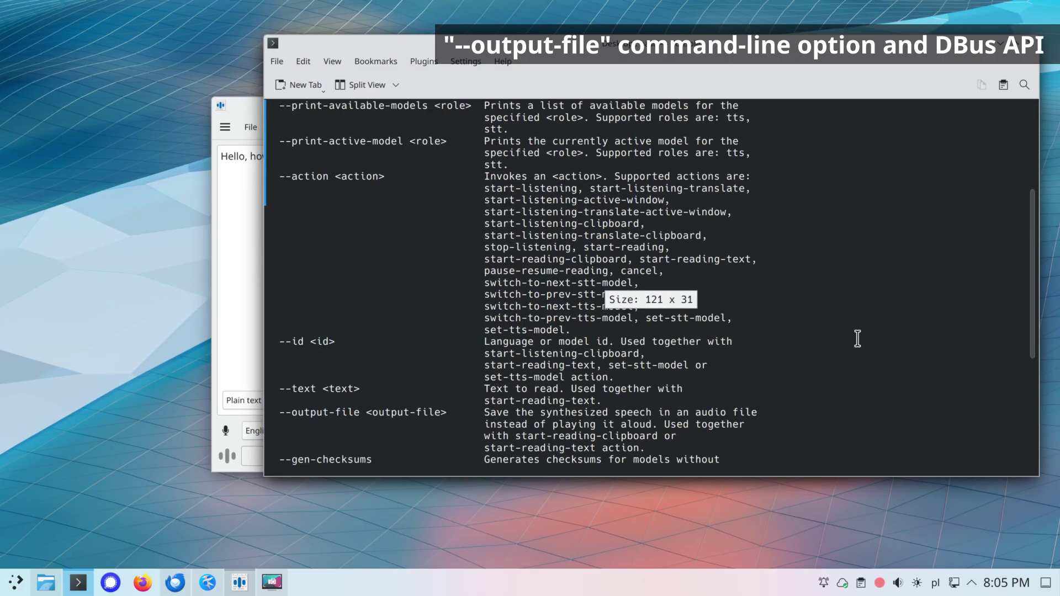
scroll(458, 404, down, 3)
drag(280, 306, 797, 343)
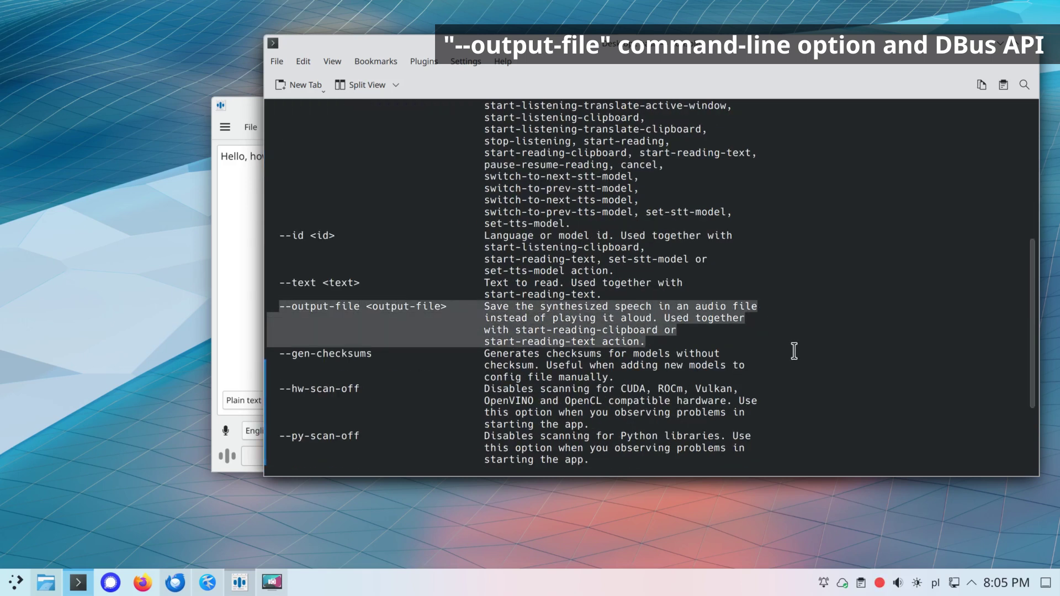
scroll(783, 358, down, 4)
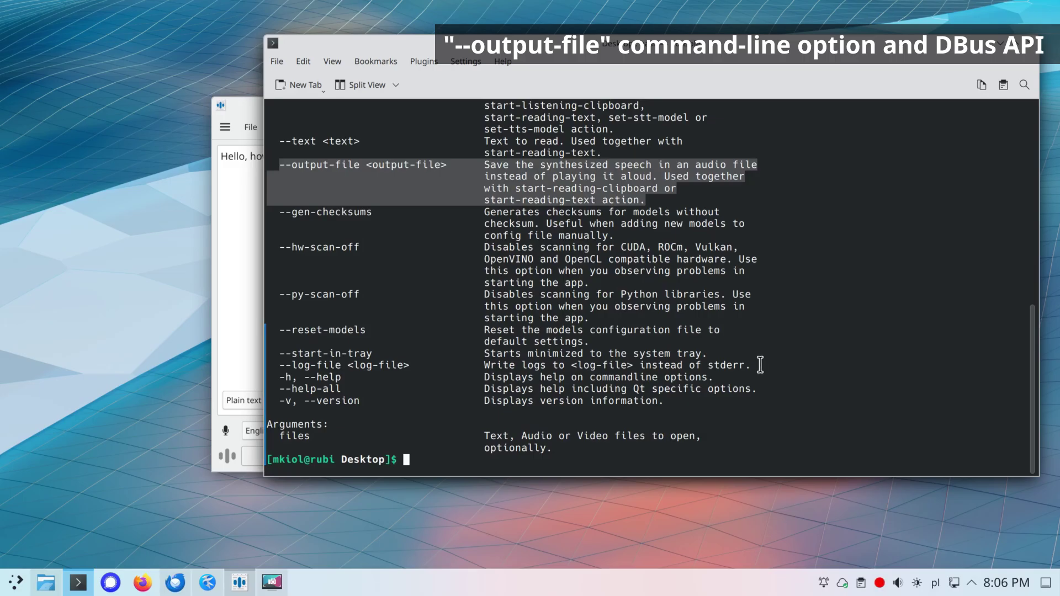
key(ctrl+minus)
Run the start-reading-text action with --output-file hello.mp3, then play hello.mp3
text(flatpak run net.mkiol.SpeechNote --action start-reading-text --text "Hello, how are you doing?" --output-file)
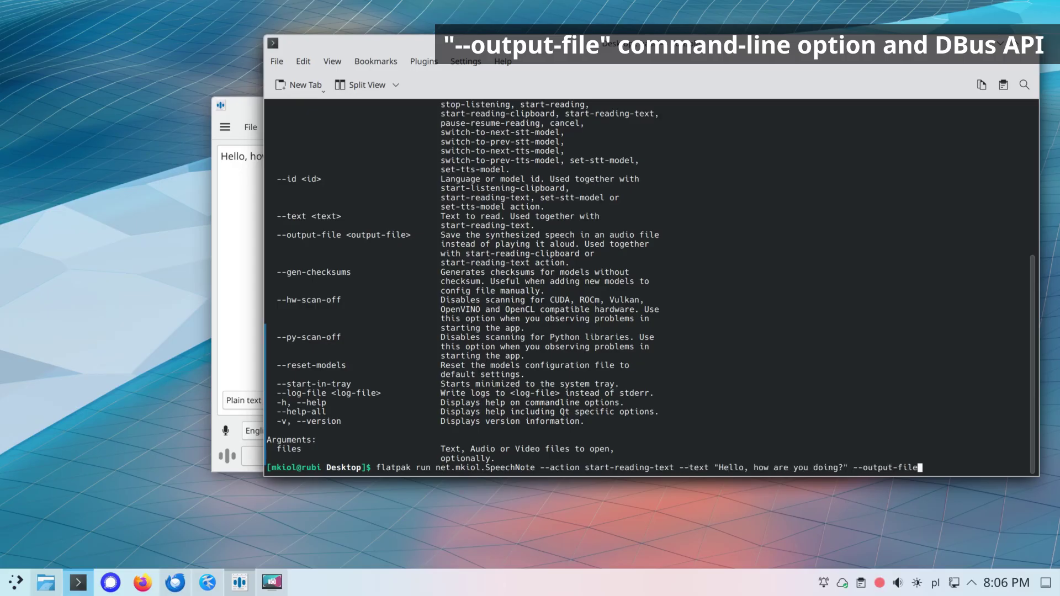
key(Return)
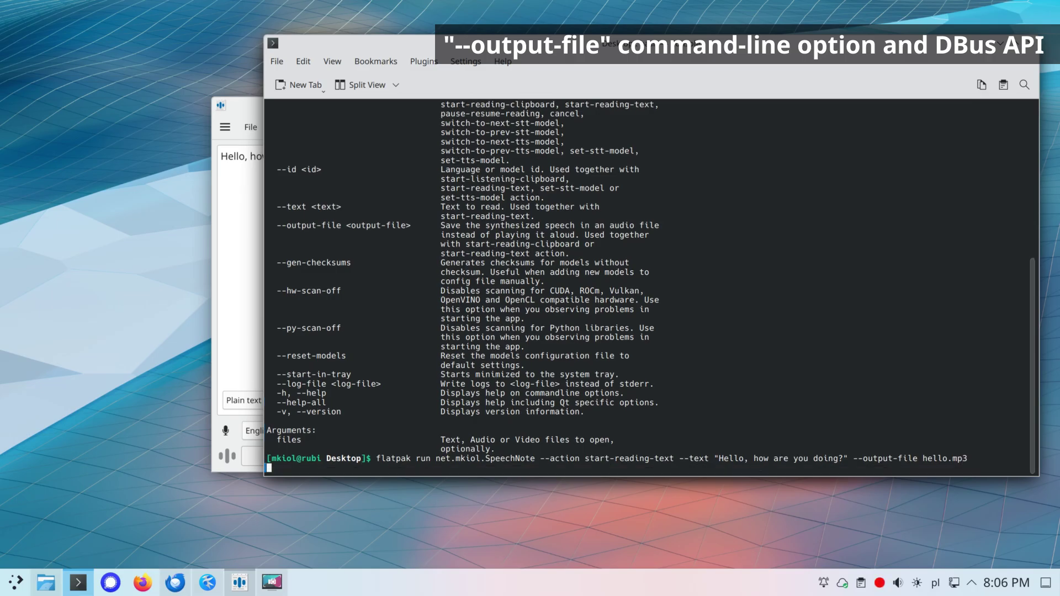
click(999, 44)
click(62, 46)
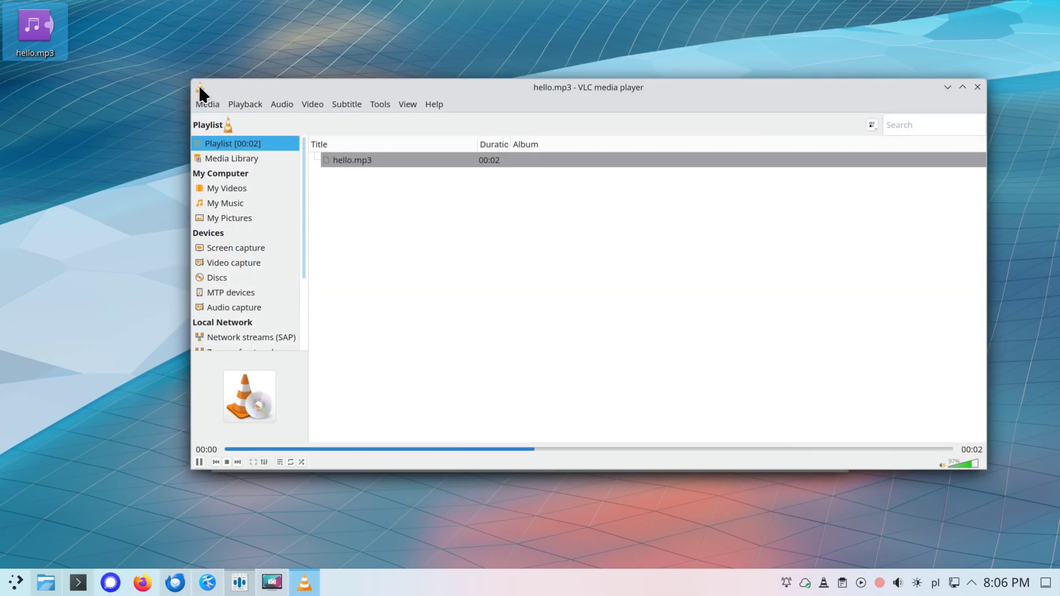
click(980, 87)
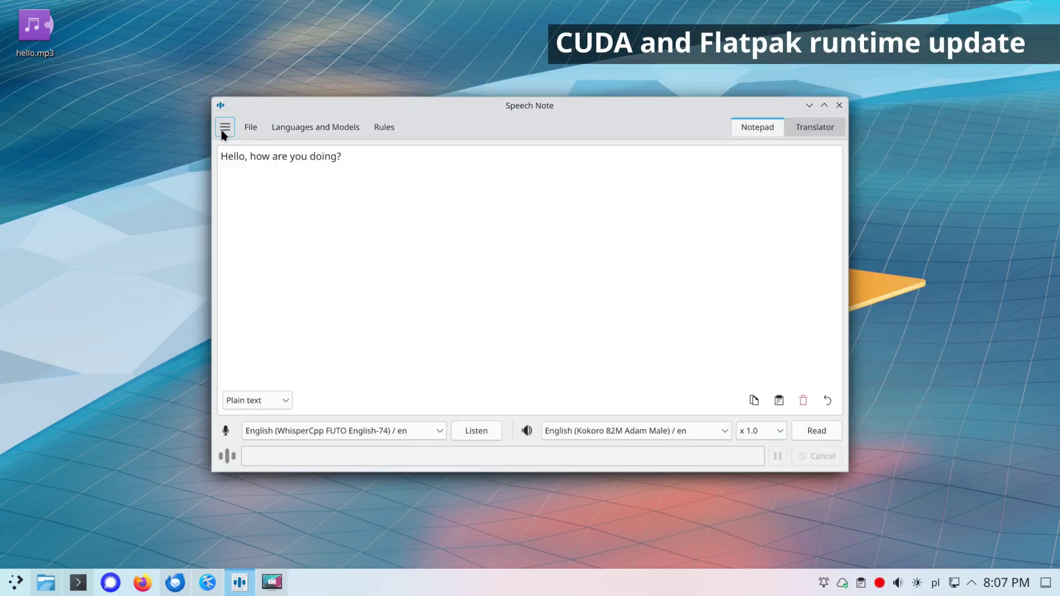
Read the Flatpak runtime entry in About Speech Note's Changes, then close the notes
click(225, 127)
click(245, 167)
click(266, 238)
scroll(757, 213, down, 15)
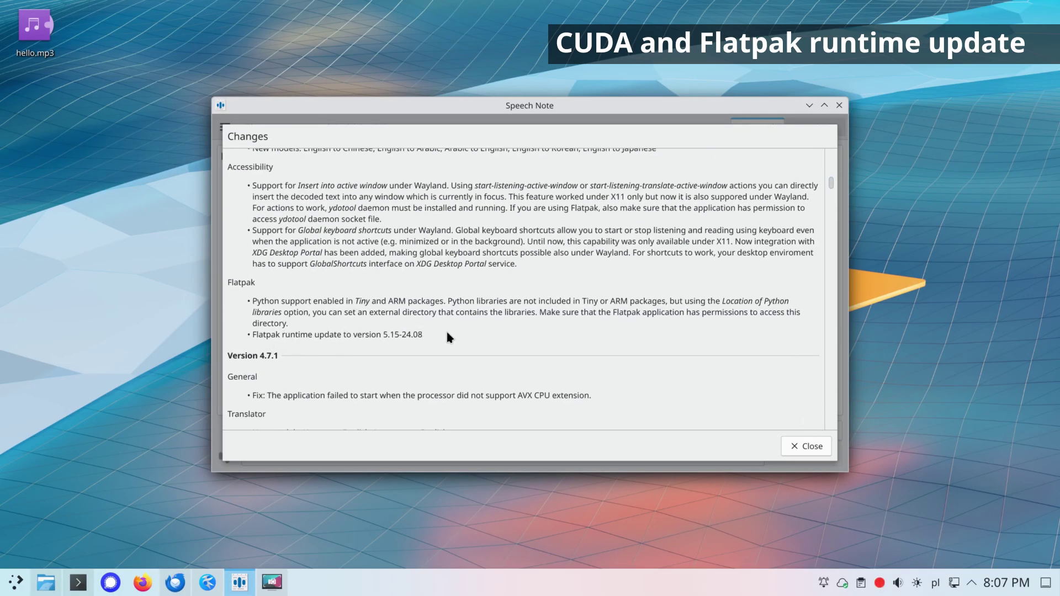
click(794, 448)
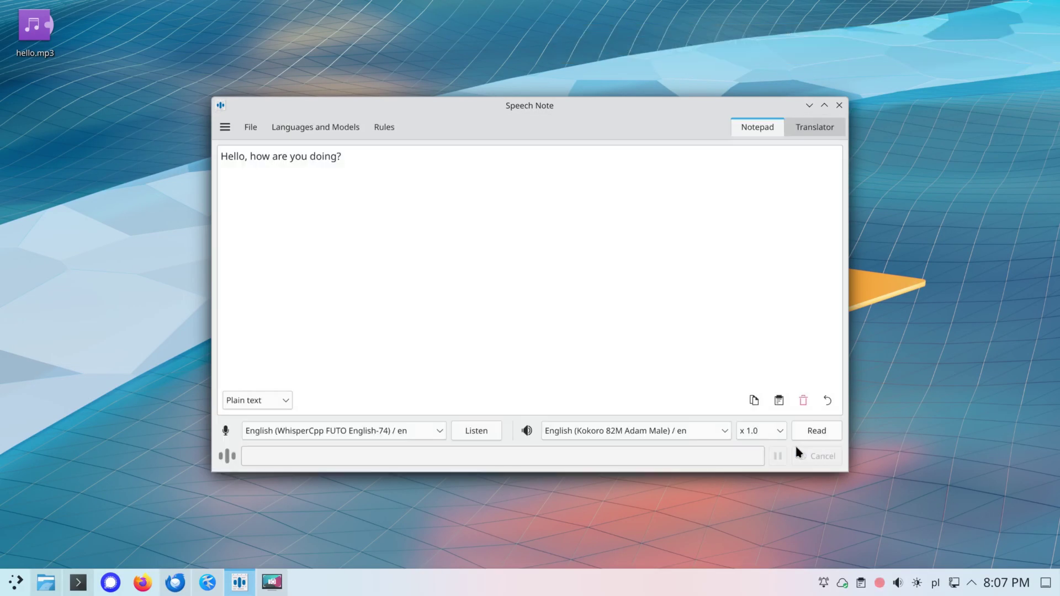
Relaunch Speech Note in Arabic, then Catalan, viewing the Settings in each
click(840, 105)
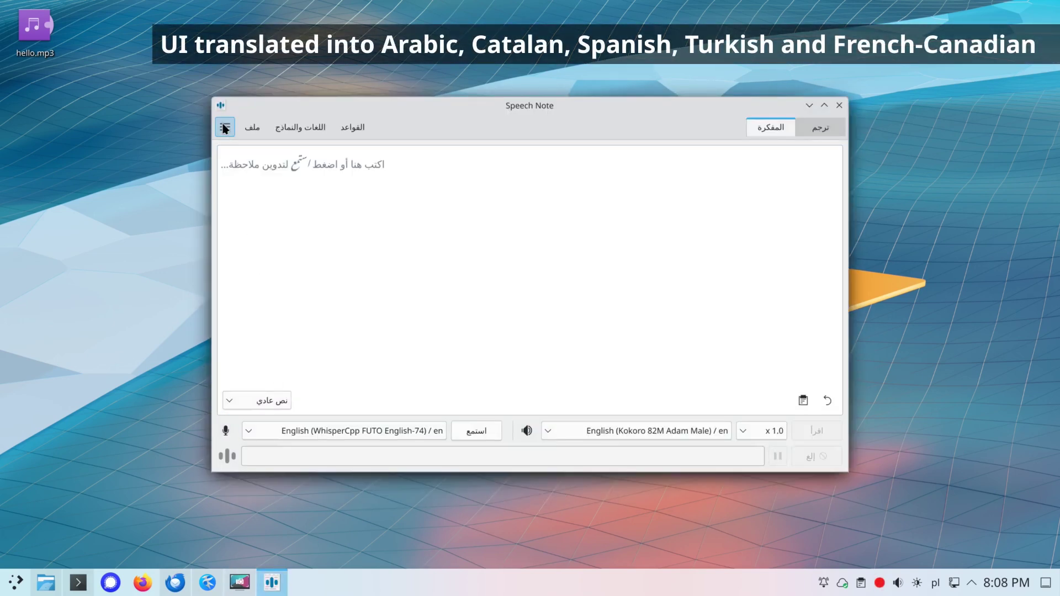
click(224, 128)
click(250, 151)
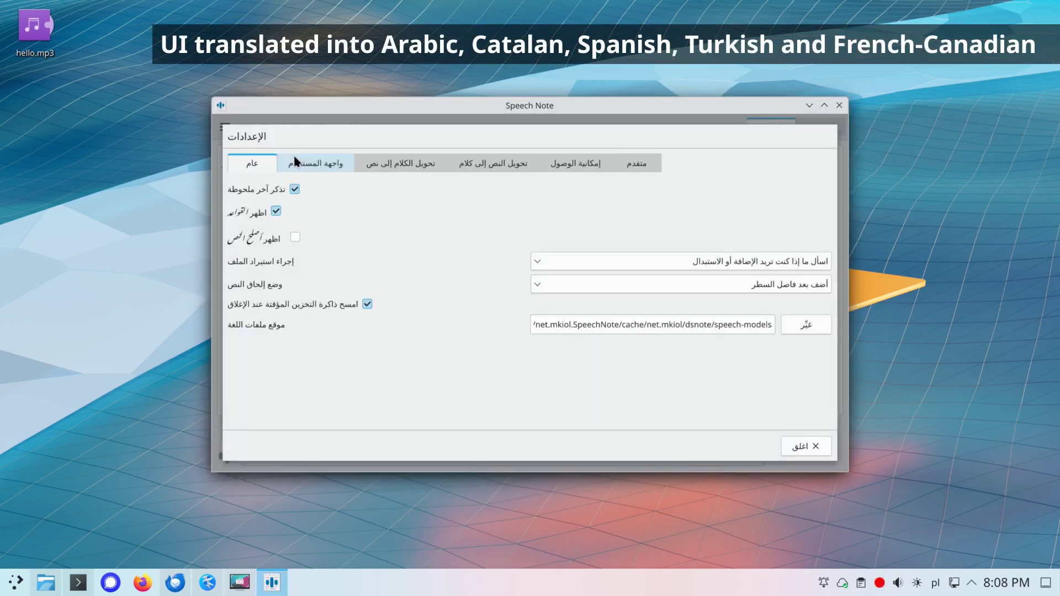
click(814, 453)
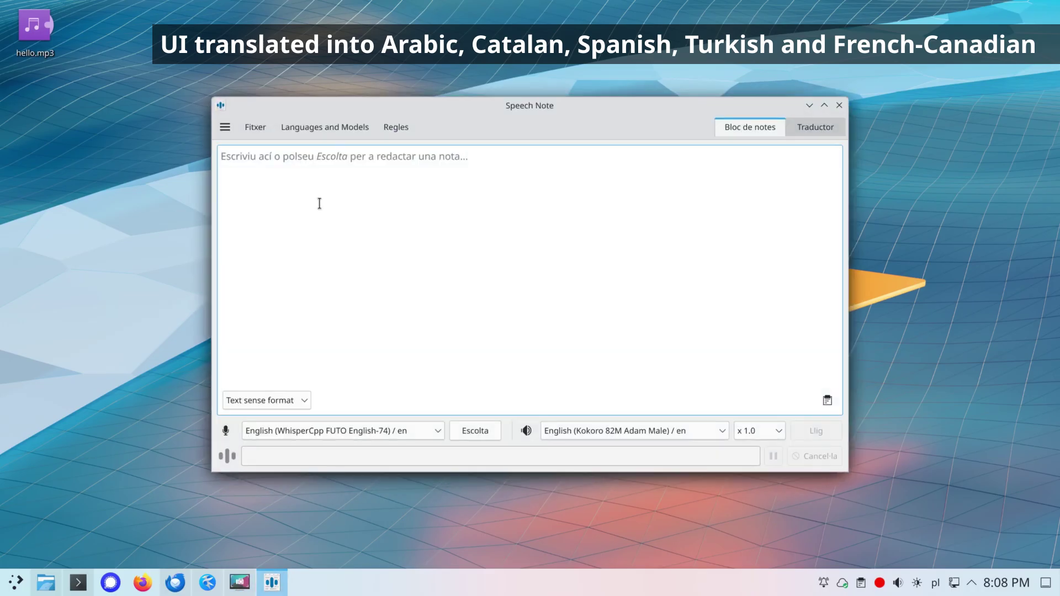
click(223, 128)
click(266, 151)
click(823, 449)
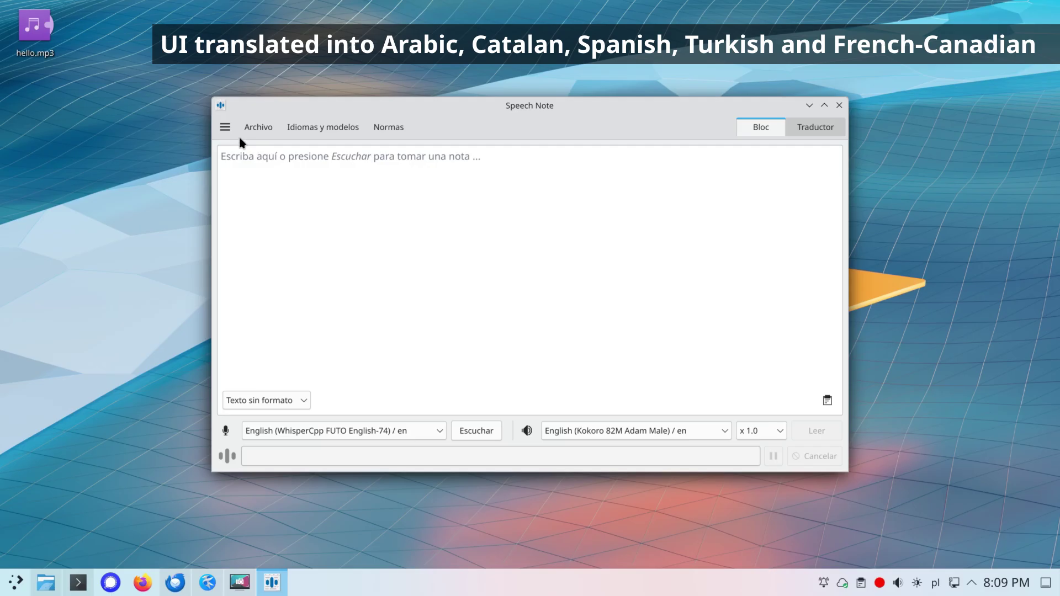
View the Settings in the Spanish and French interfaces, closing each window afterwards
click(224, 127)
click(250, 152)
click(807, 445)
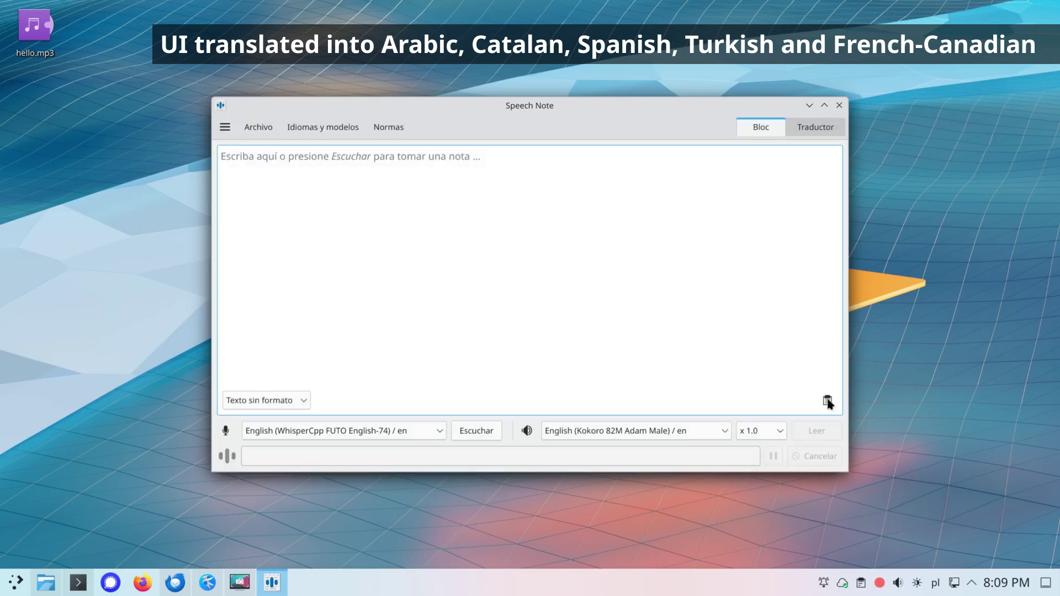
click(808, 105)
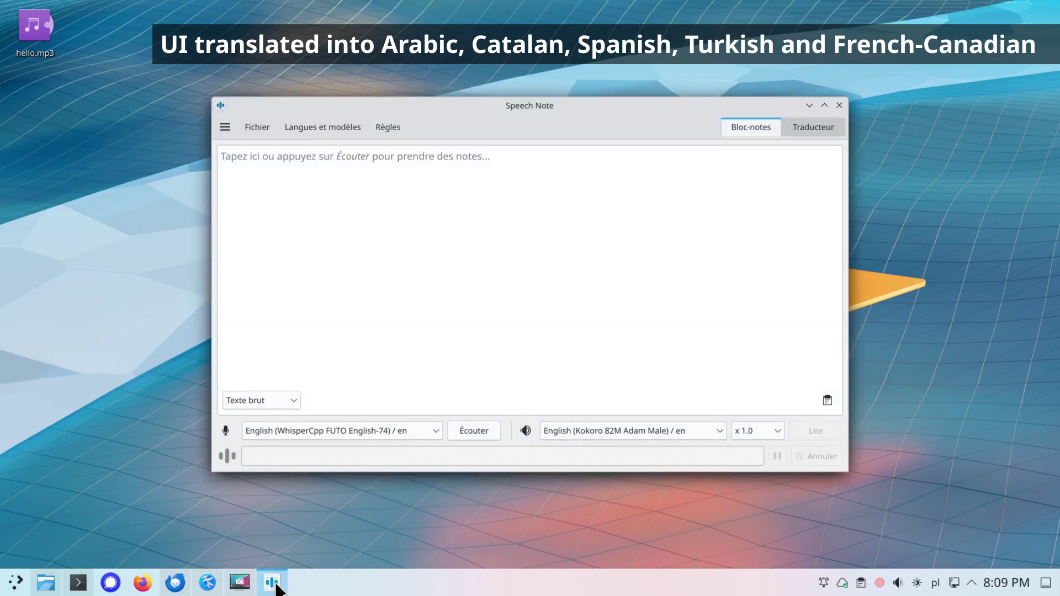
click(225, 127)
click(251, 147)
key(Escape)
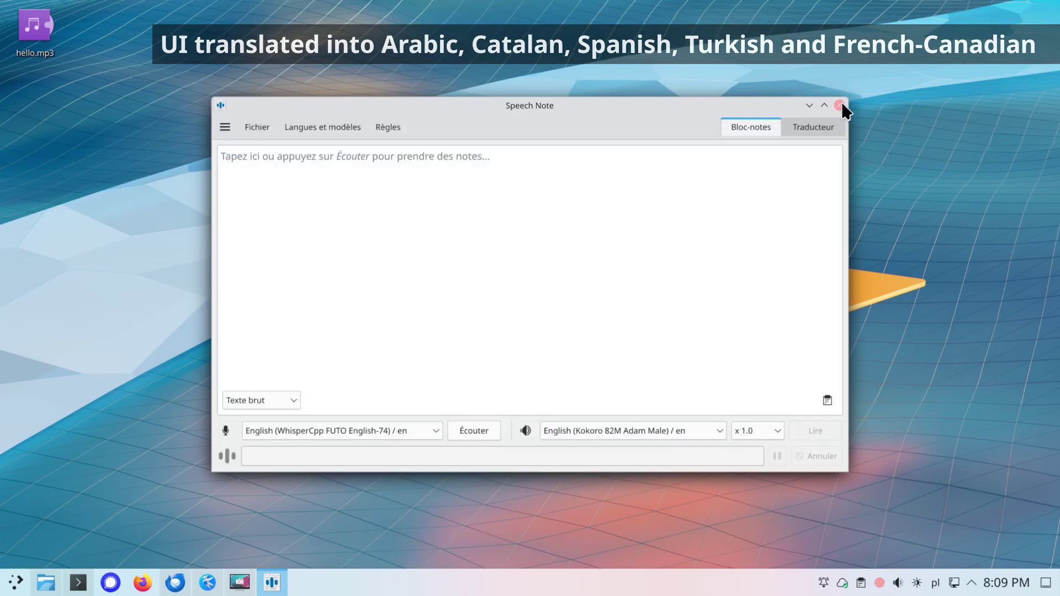
click(840, 105)
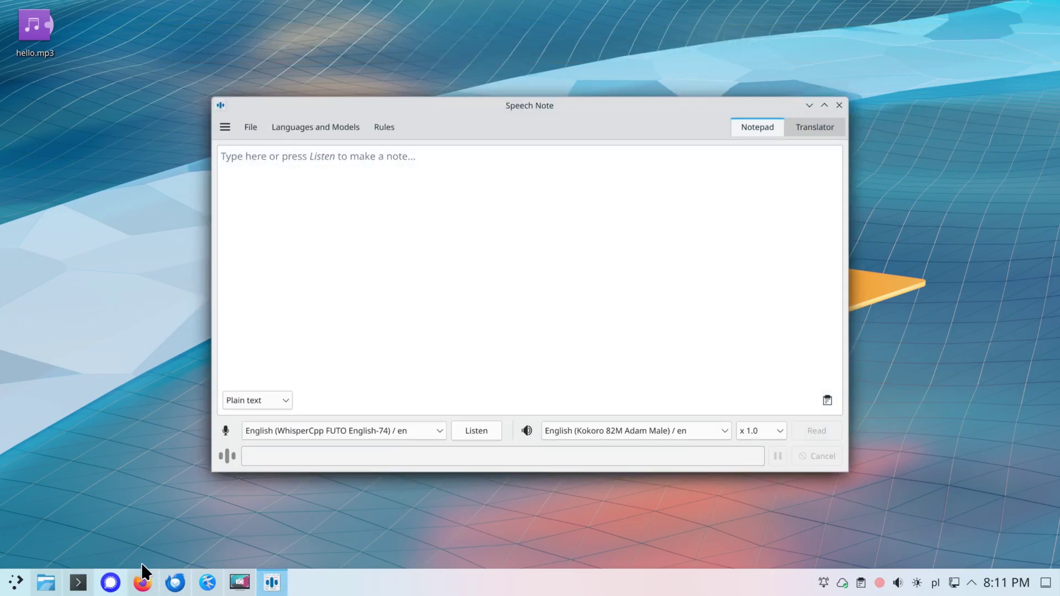
Scroll through the dsnote GitLab page and GitHub repository page, then minimize Firefox
click(142, 579)
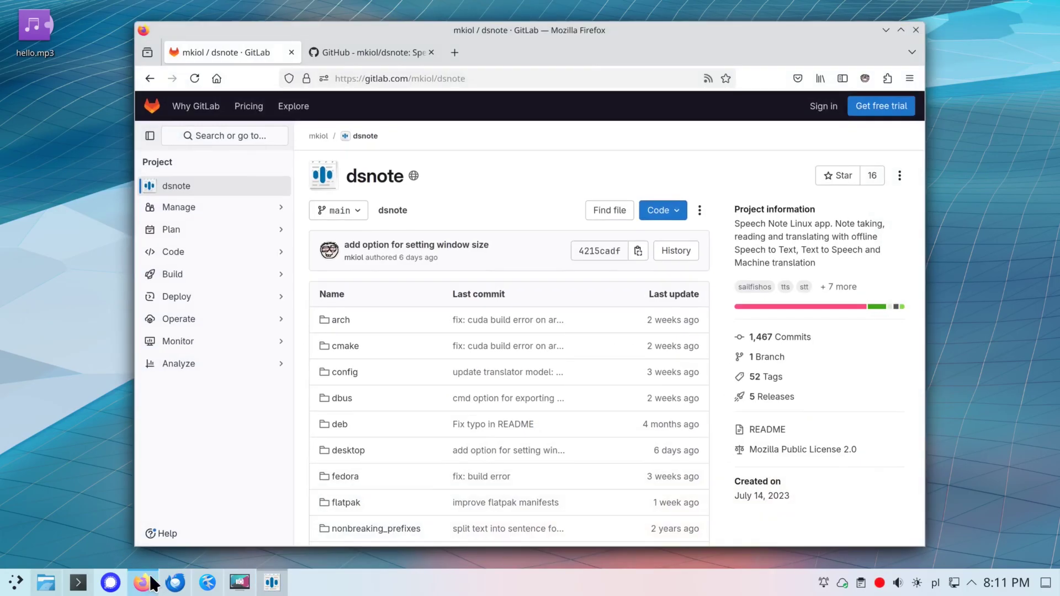
scroll(921, 111, down, 15)
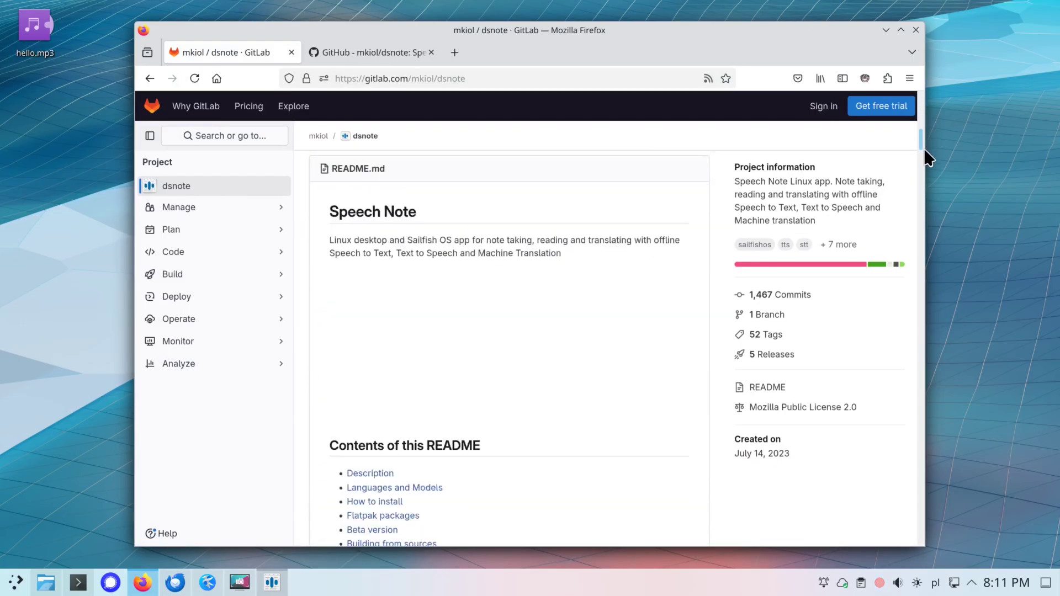
scroll(918, 172, up, 15)
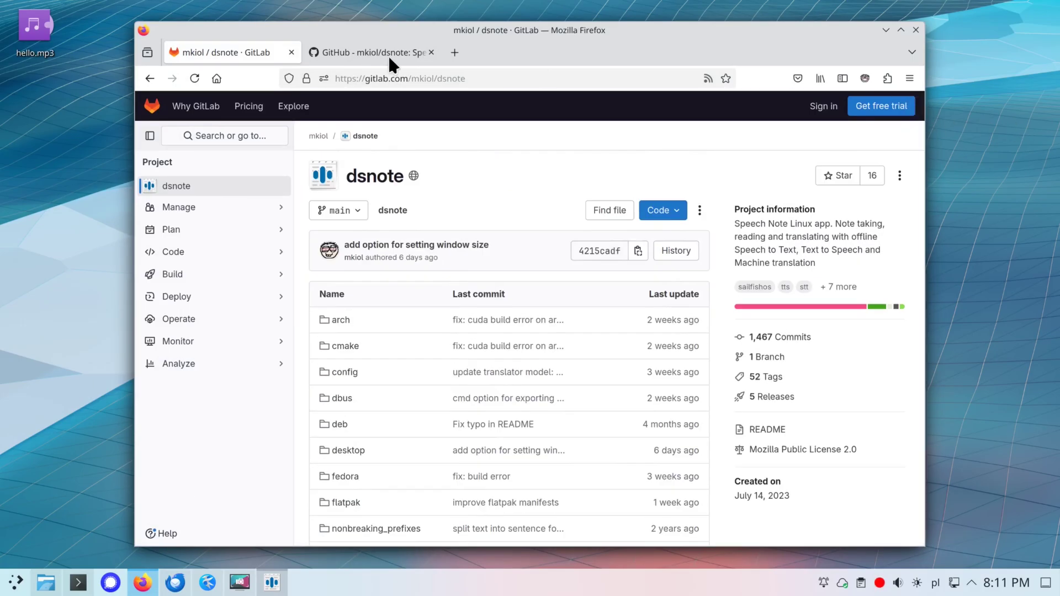
click(339, 54)
drag(921, 105, 908, 78)
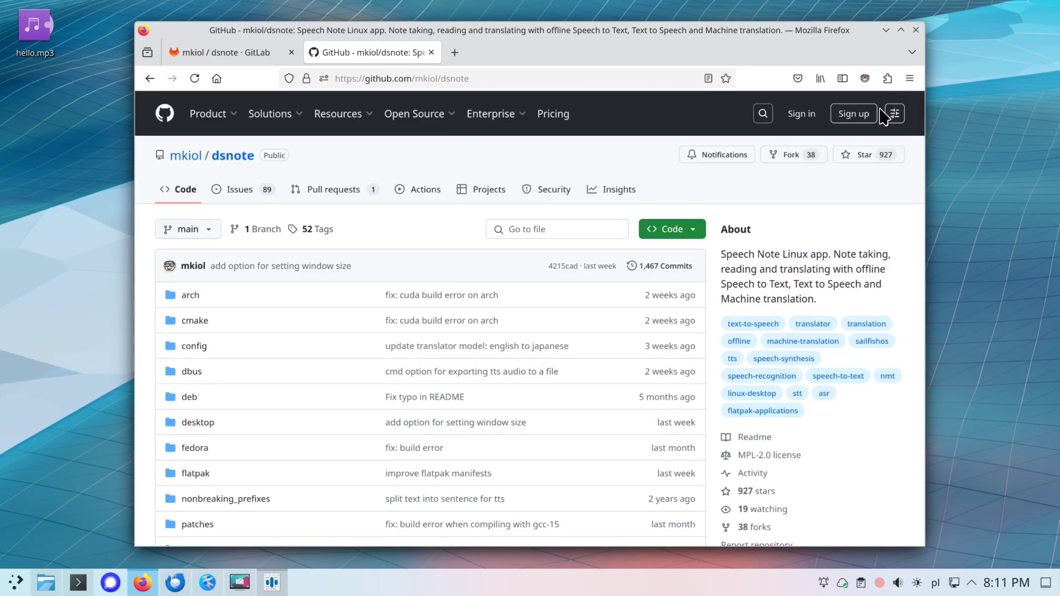
click(886, 30)
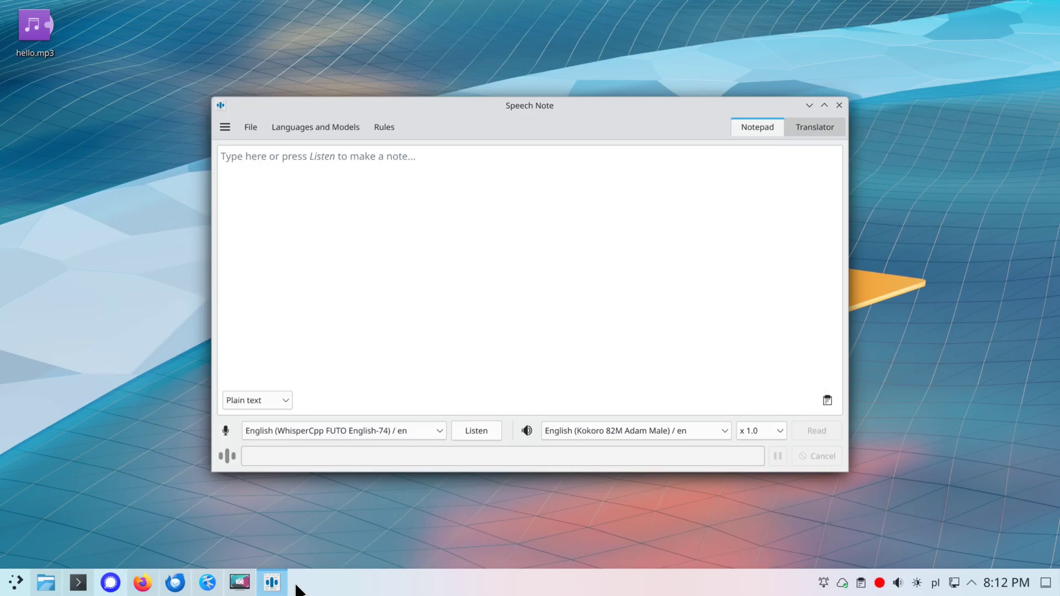
Minimize the Speech Note window from the taskbar
click(271, 585)
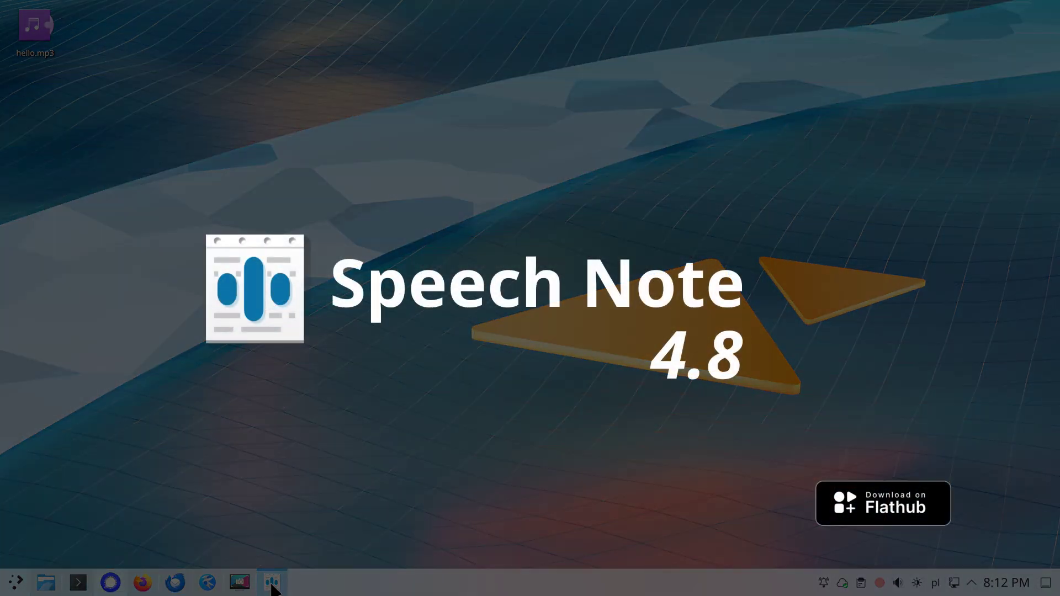